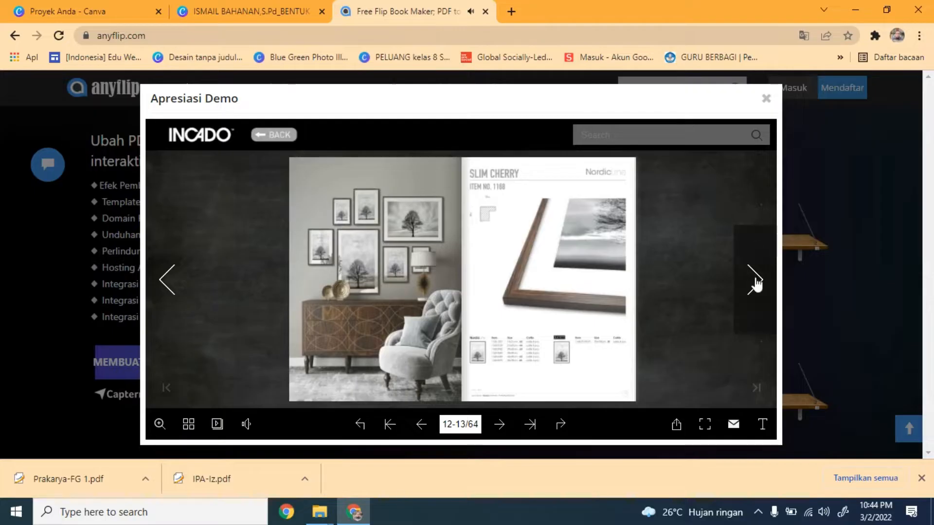
Close the current demo flipbook, page through the INCADO modern mirrors demo, and close that preview
click(756, 283)
click(766, 98)
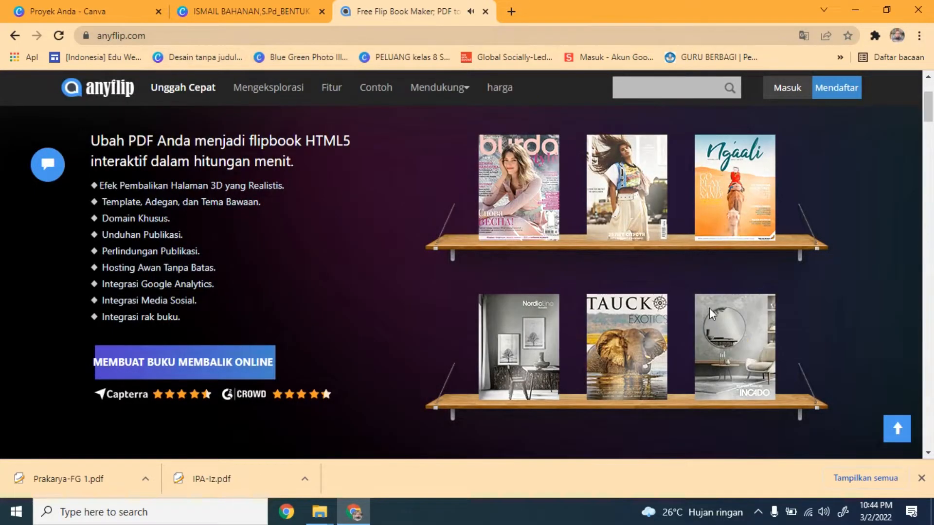
click(735, 358)
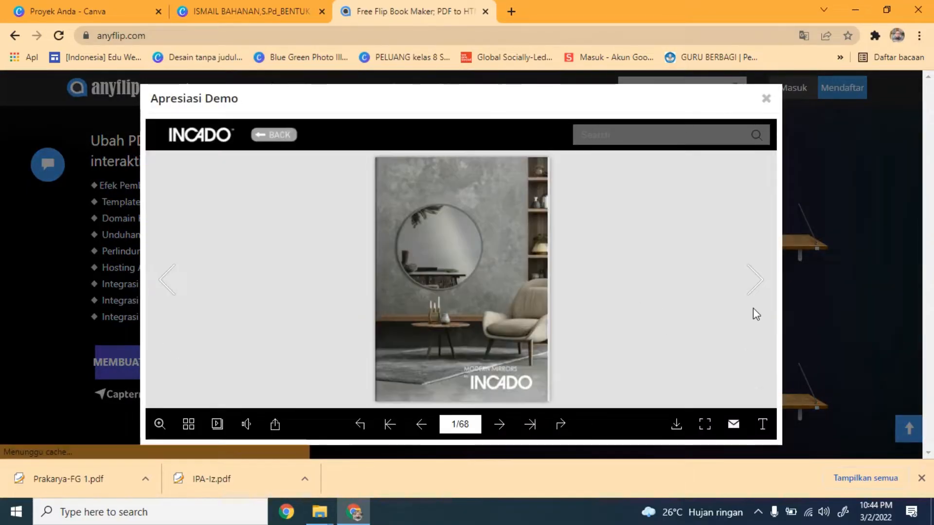
click(758, 302)
click(759, 302)
click(759, 303)
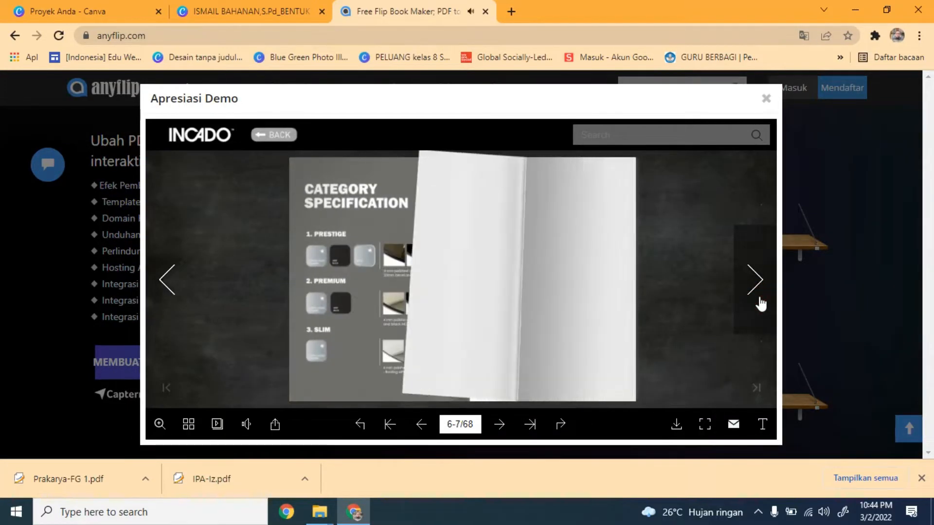
click(759, 302)
click(758, 303)
click(759, 302)
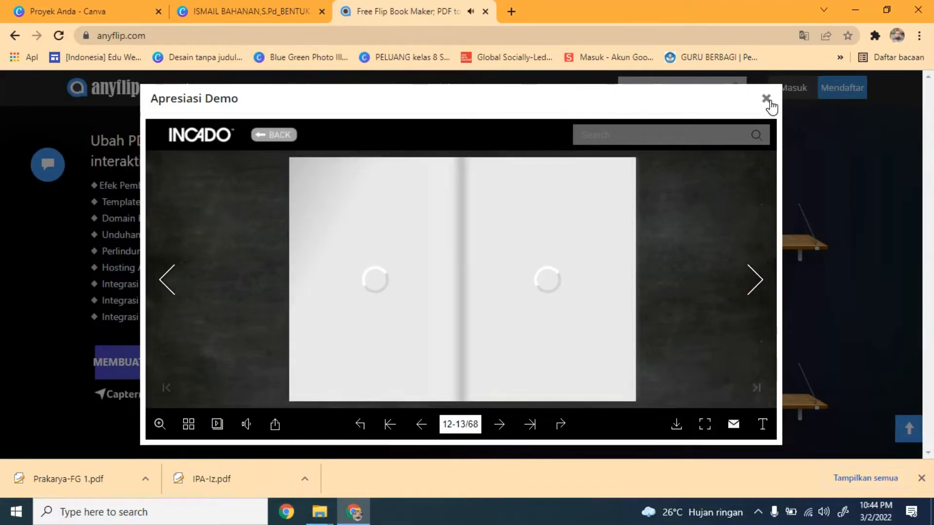
click(767, 99)
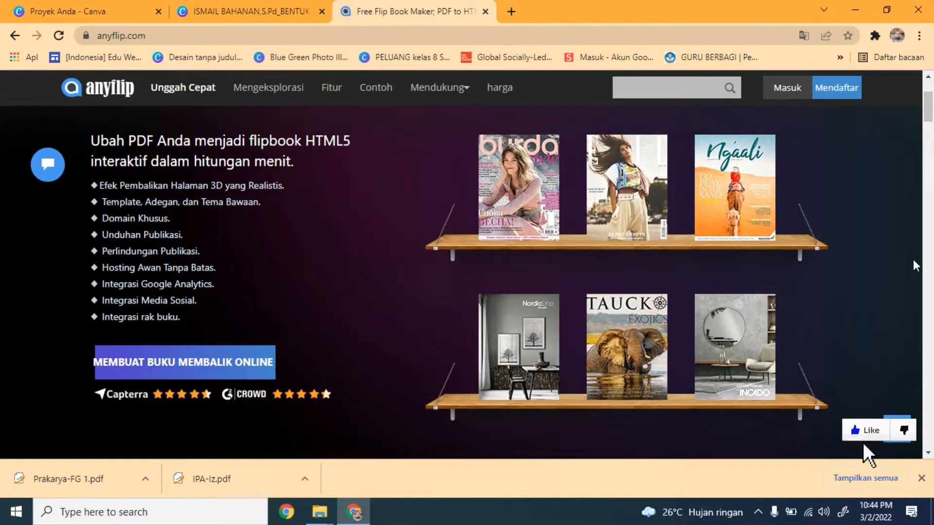
key(ctrl+a)
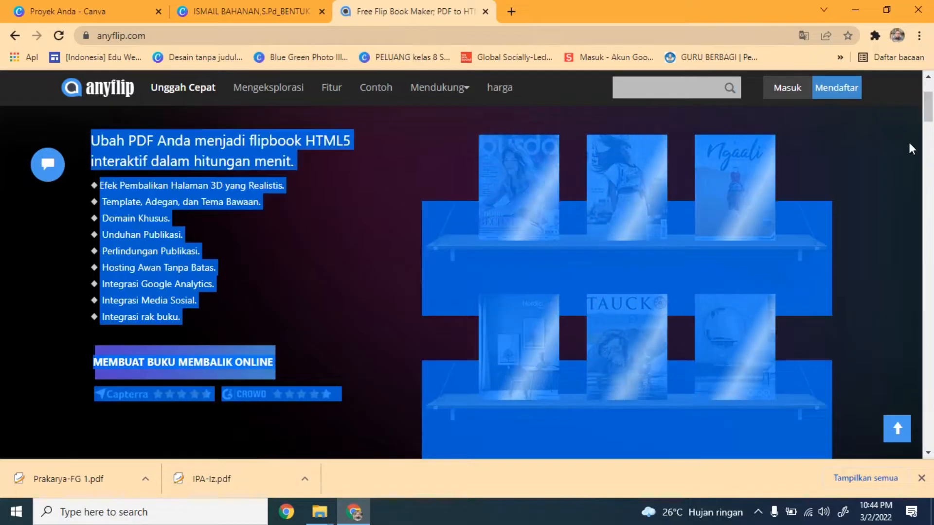
scroll(913, 147, down, 5)
scroll(931, 143, up, 5)
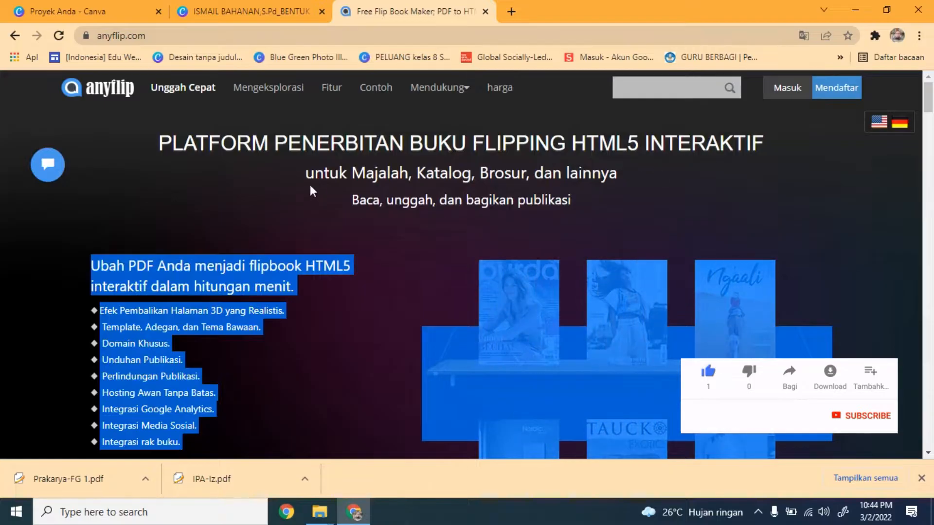
click(248, 190)
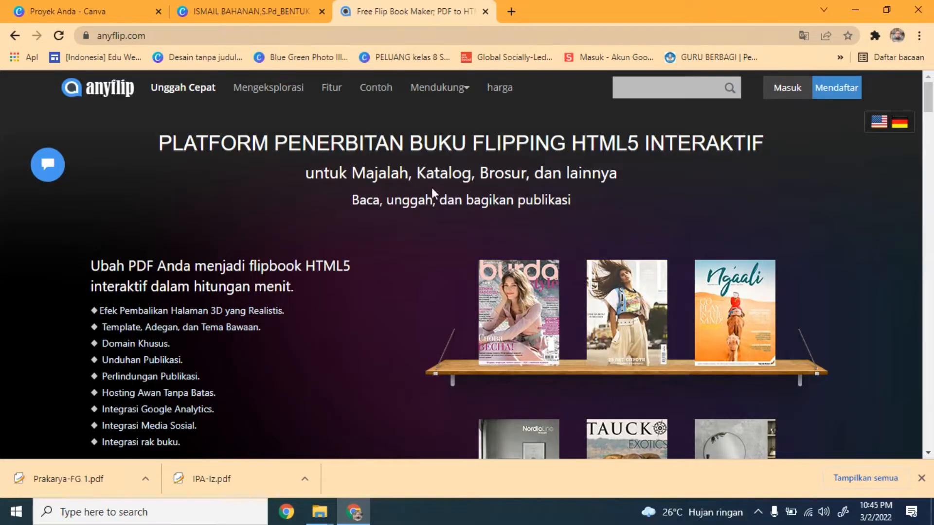
Switch to the Canva design of the algebra book and set its download file type to PDF Standar
click(246, 12)
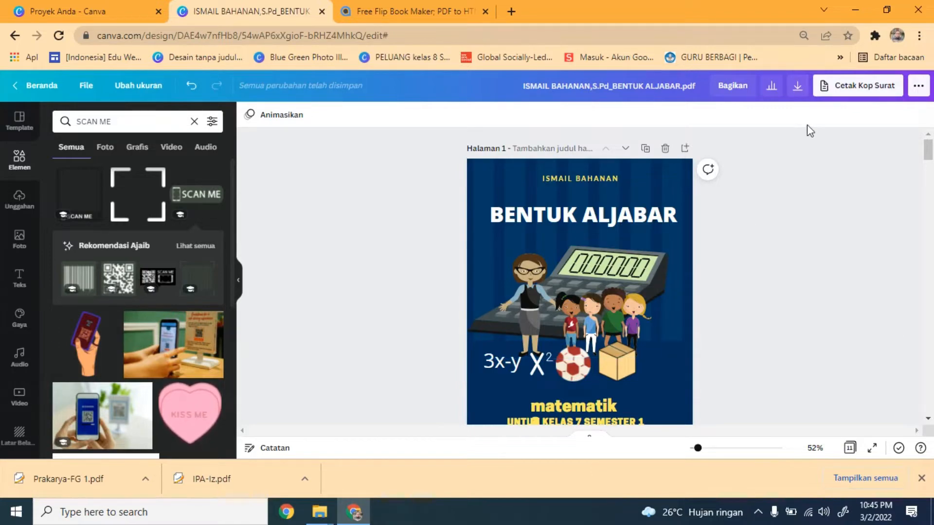
click(800, 93)
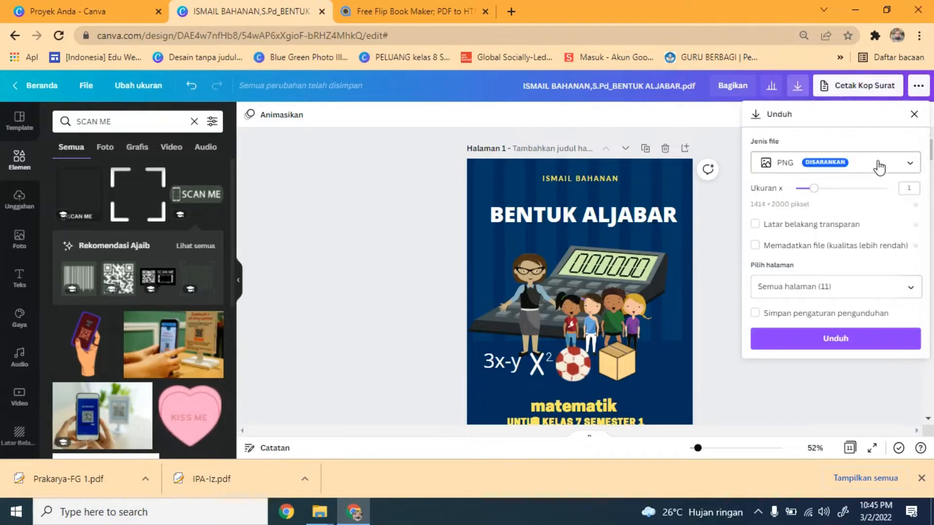
click(906, 169)
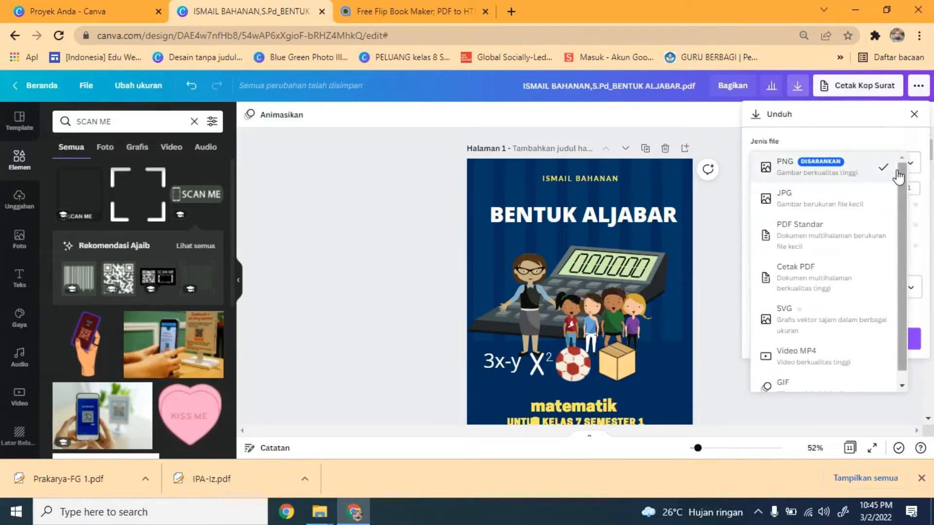
click(807, 242)
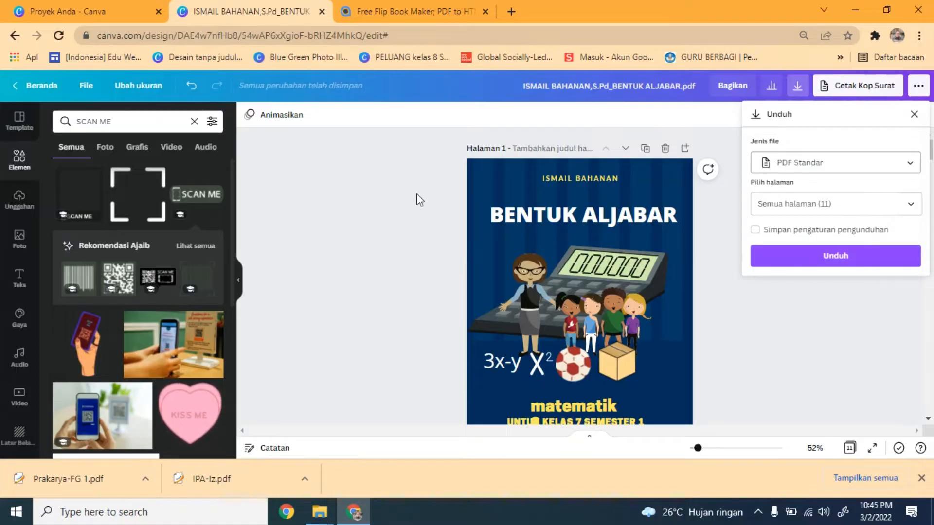
Switch back to the AnyFlip site and show its full web address
click(391, 11)
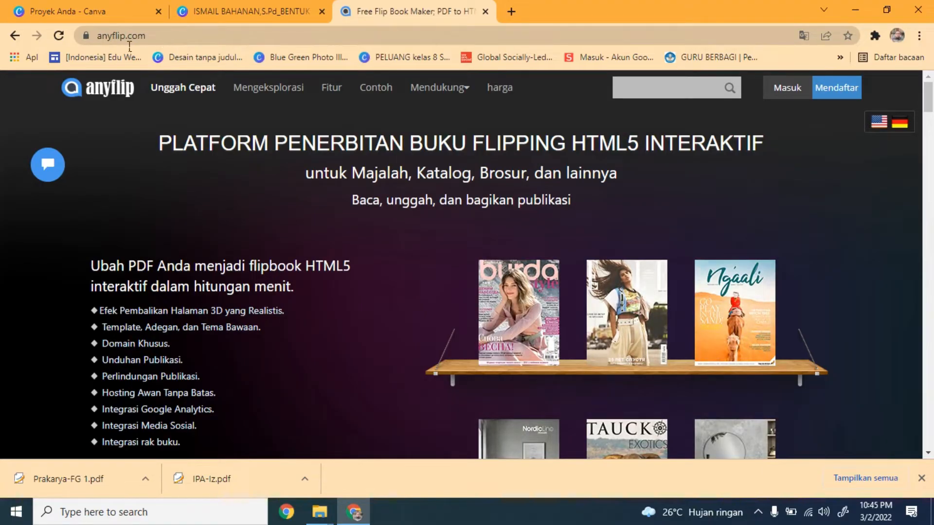
click(168, 41)
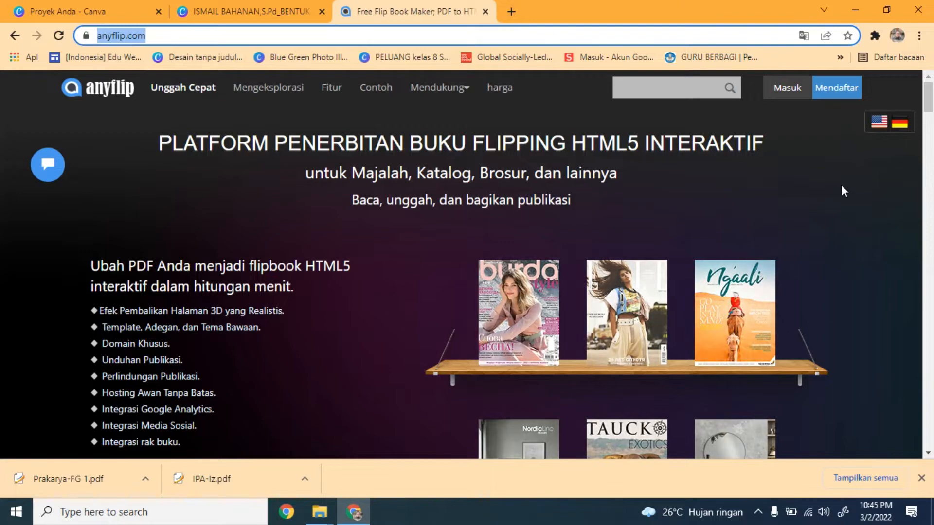
click(505, 40)
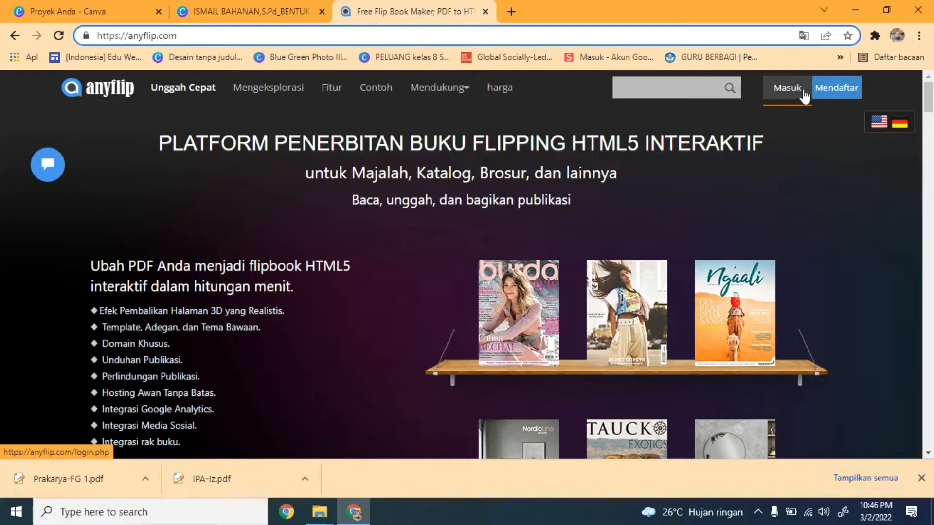
Open the AnyFlip registration page and try to create a free account with the teacher's Google account
click(834, 95)
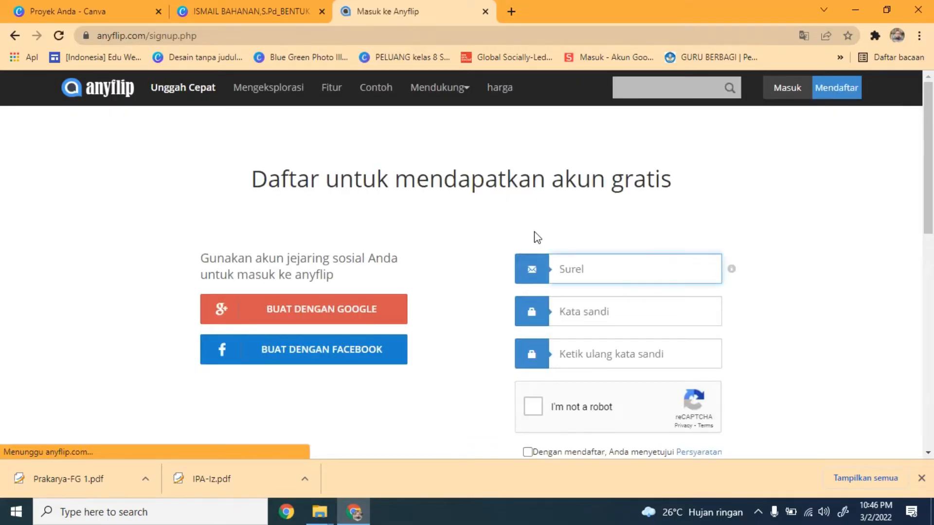
click(328, 313)
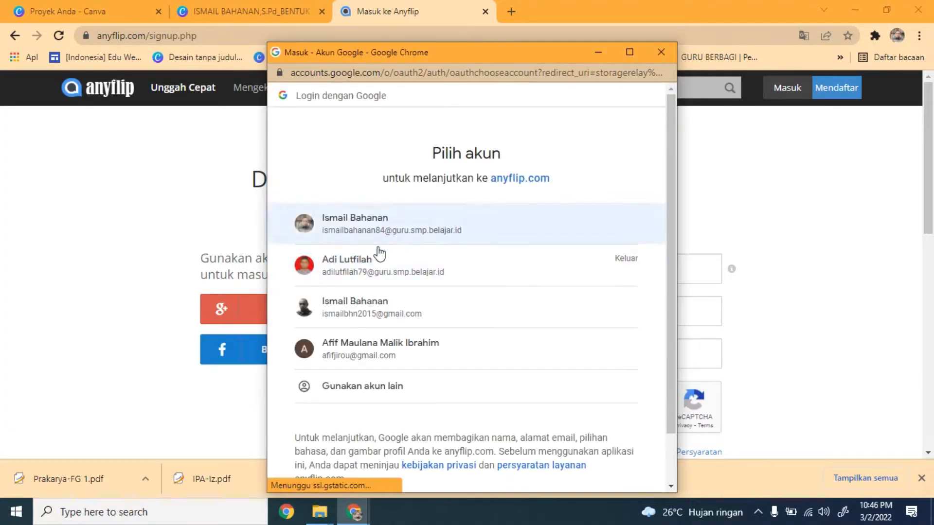
click(365, 232)
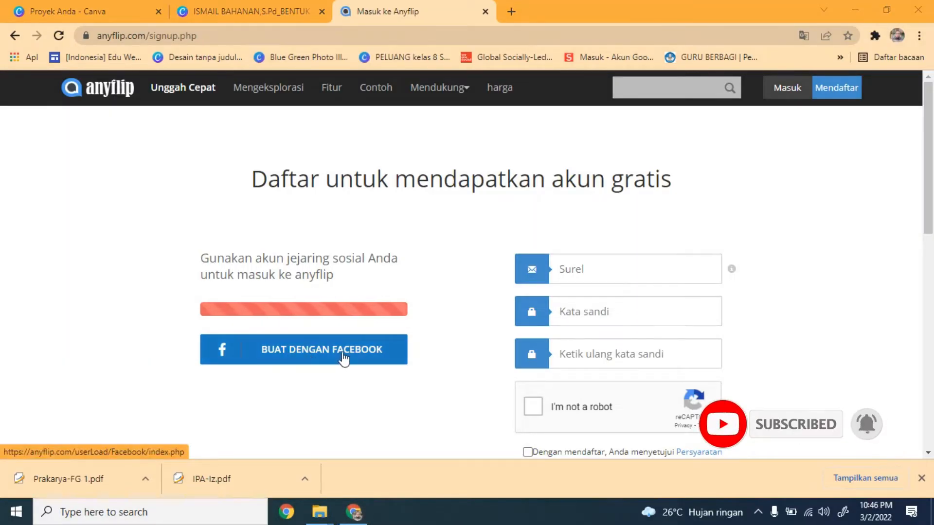
Examine the e-mail registration form, including its password fields, reCAPTCHA check and terms agreement
click(580, 281)
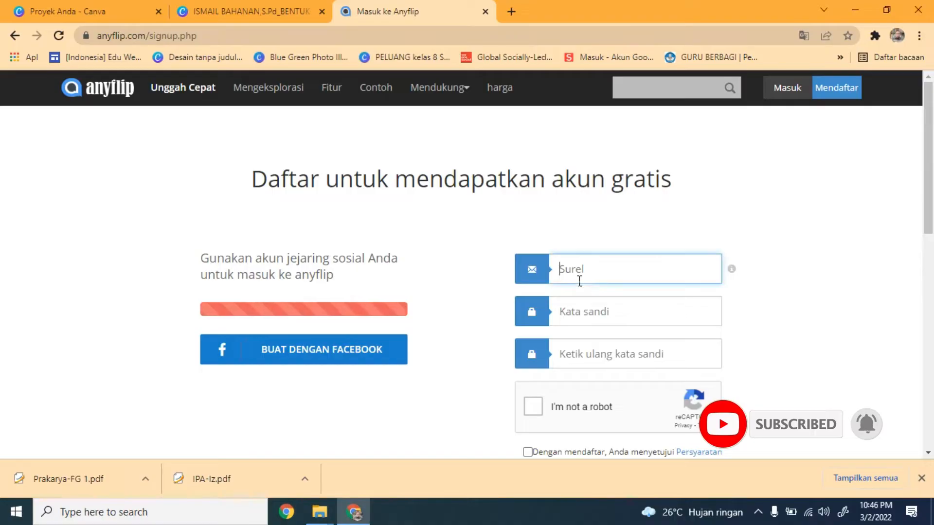
click(595, 316)
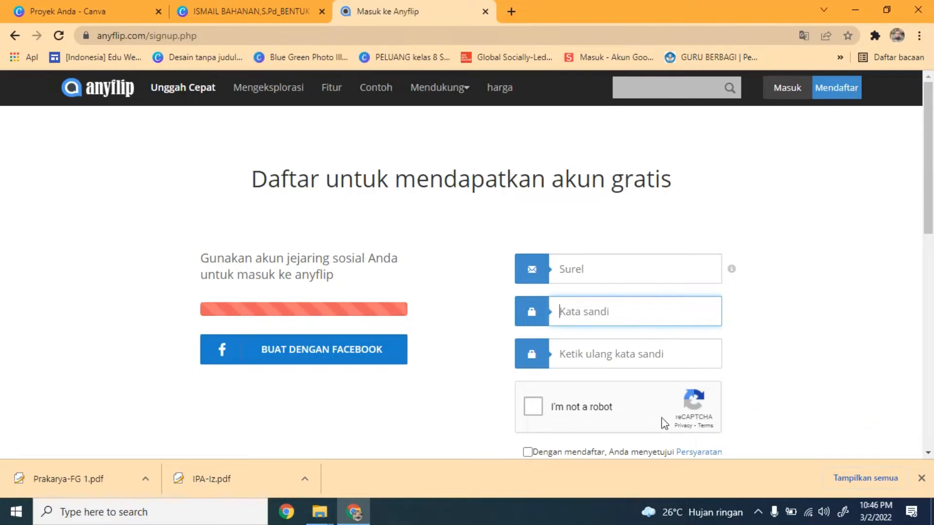
scroll(929, 229, down, 2)
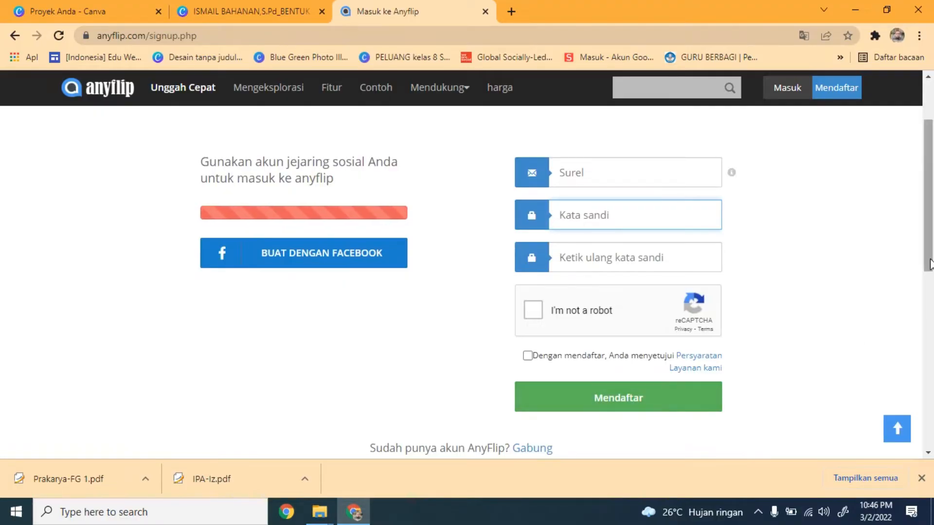
drag(930, 265, 931, 258)
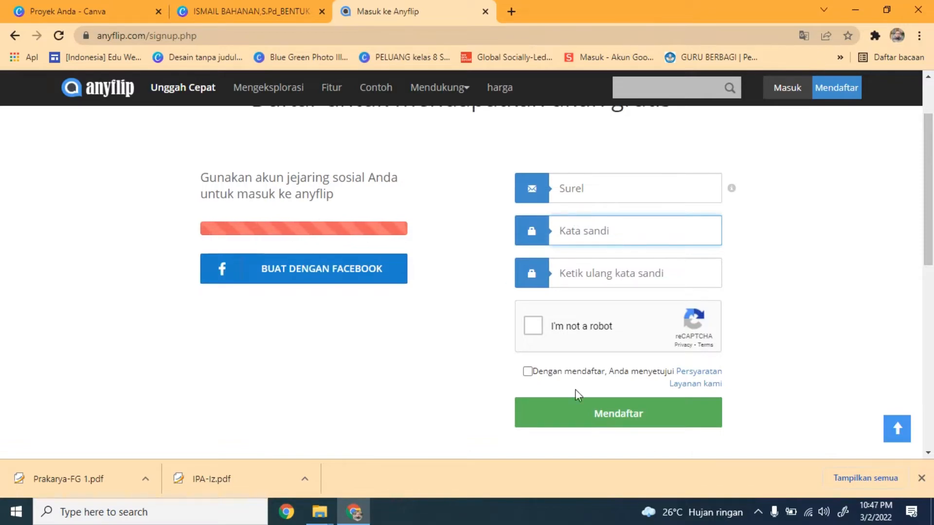
click(758, 512)
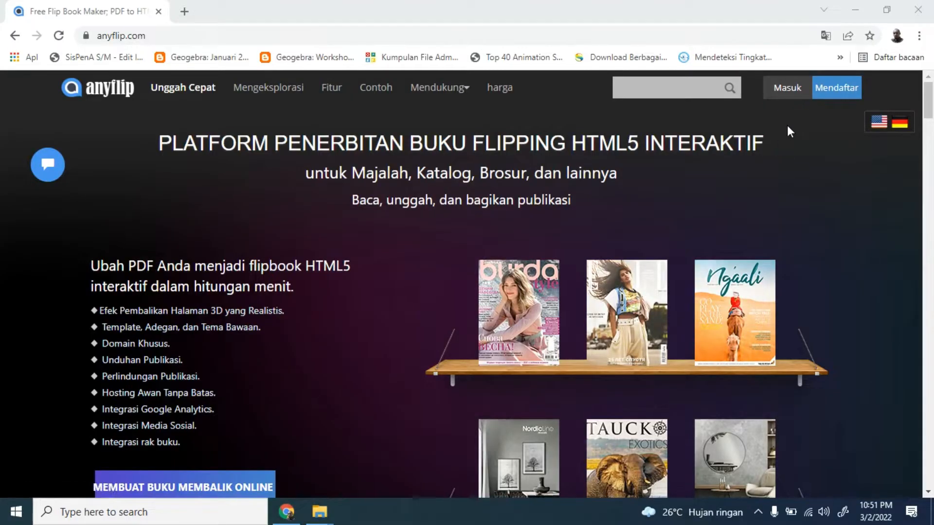
Log in to the existing AnyFlip account through Google
click(788, 95)
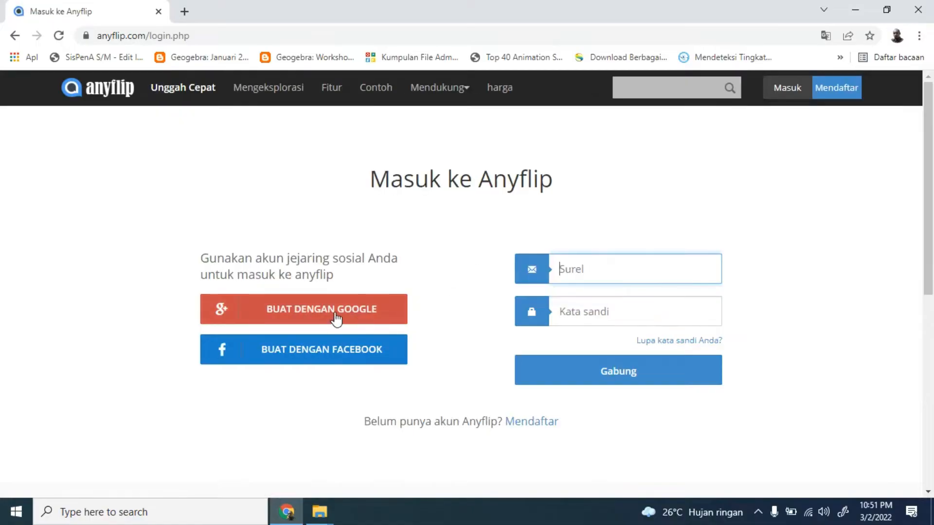
click(335, 317)
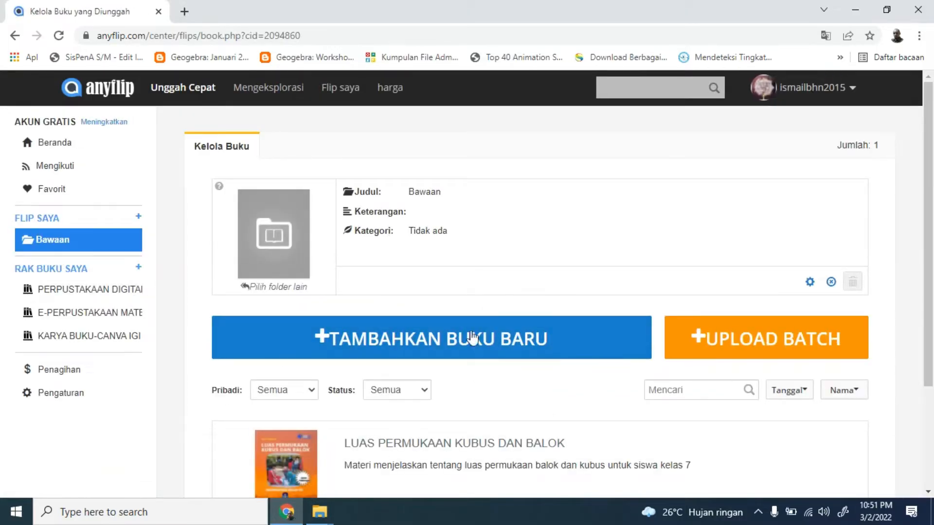
Delete the uploaded book LUAS PERMUKAAN KUBUS DAN BALOK from the Bawaan folder and confirm the removal
scroll(575, 418, down, 3)
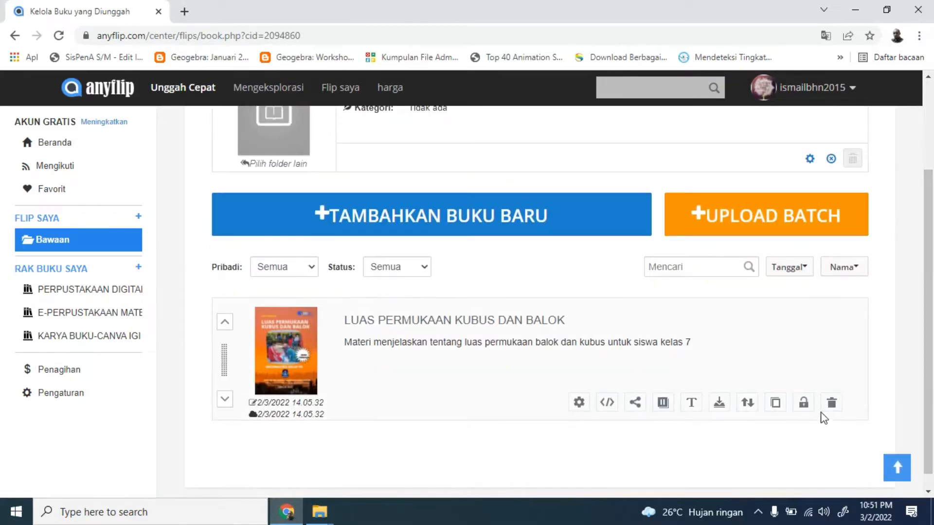
click(832, 403)
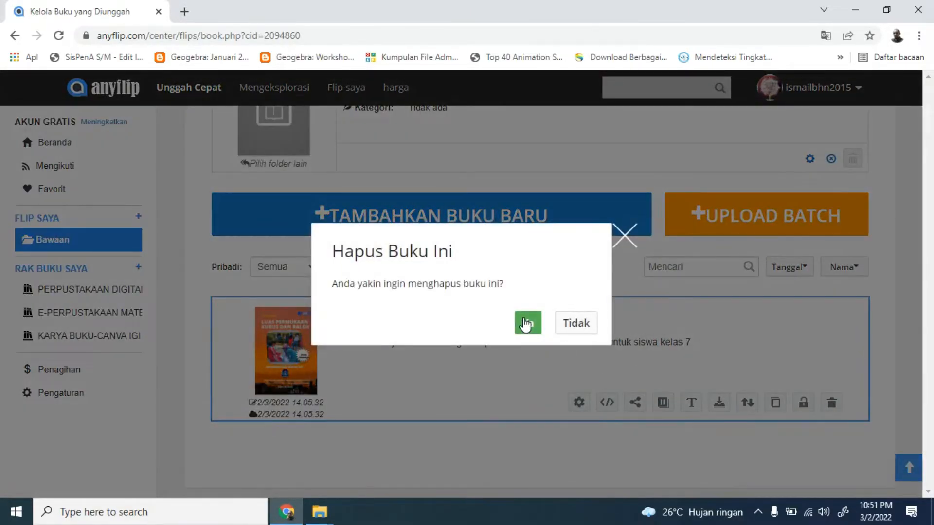
click(526, 324)
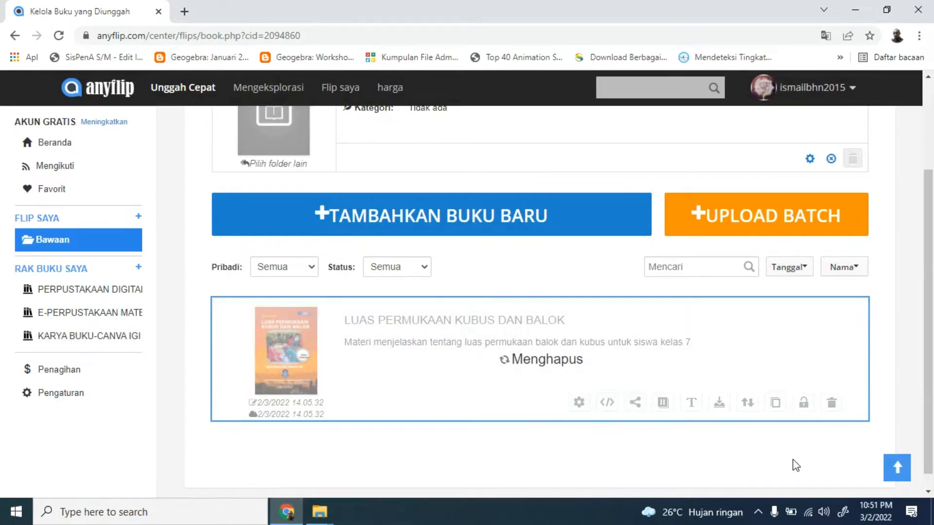
drag(933, 405, 751, 389)
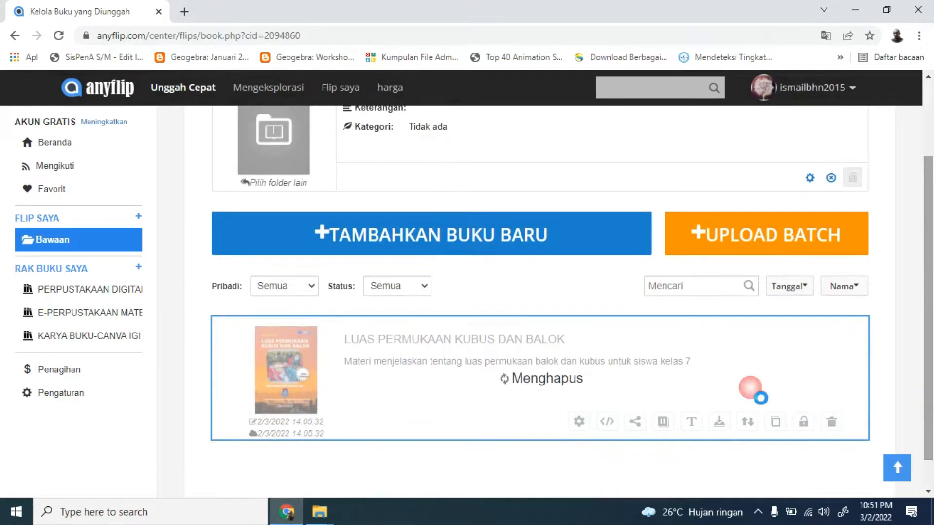
Check the existing bookcases and delete the one titled KARYA BUKU-CANVA IGI BONDOWOSO
click(98, 339)
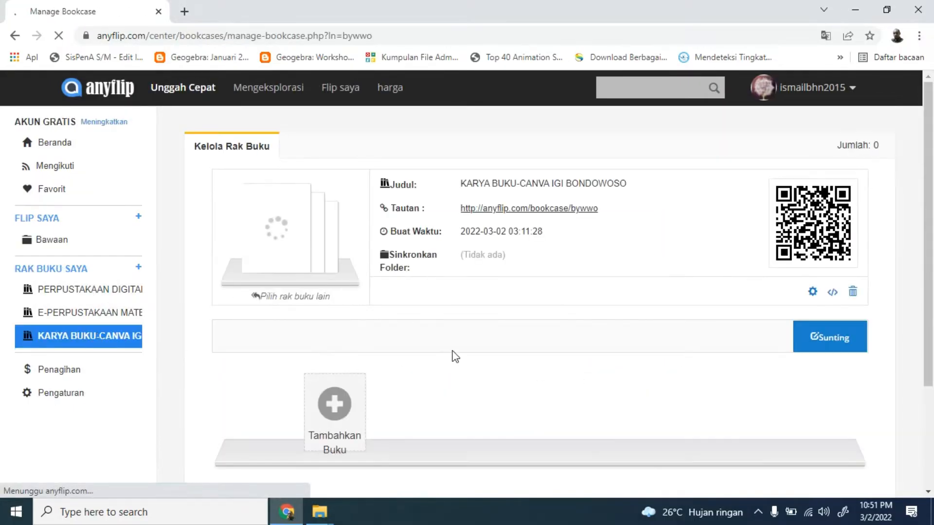
click(69, 292)
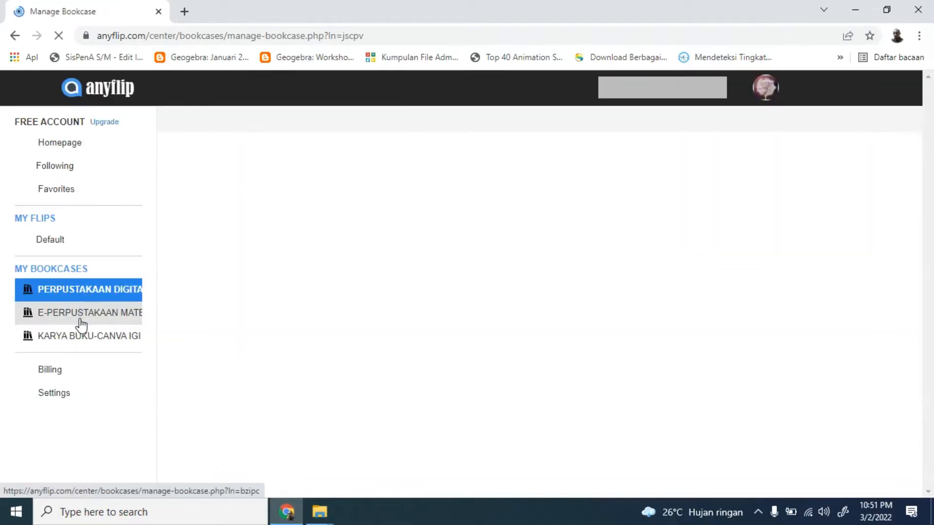
click(81, 315)
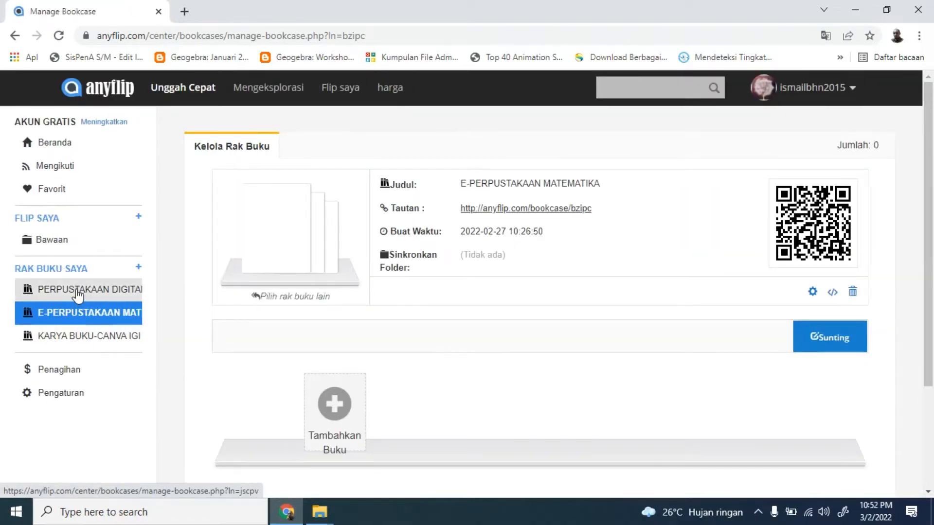
click(77, 294)
click(78, 339)
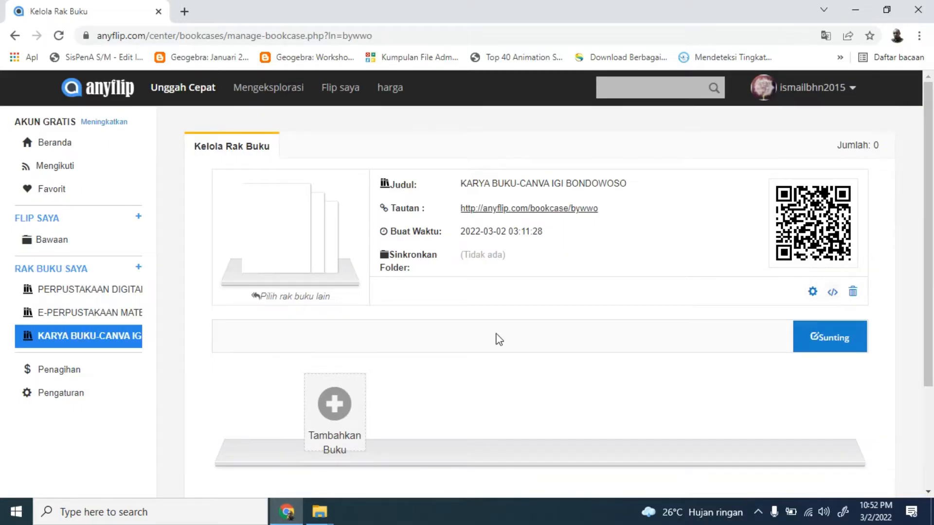
click(853, 292)
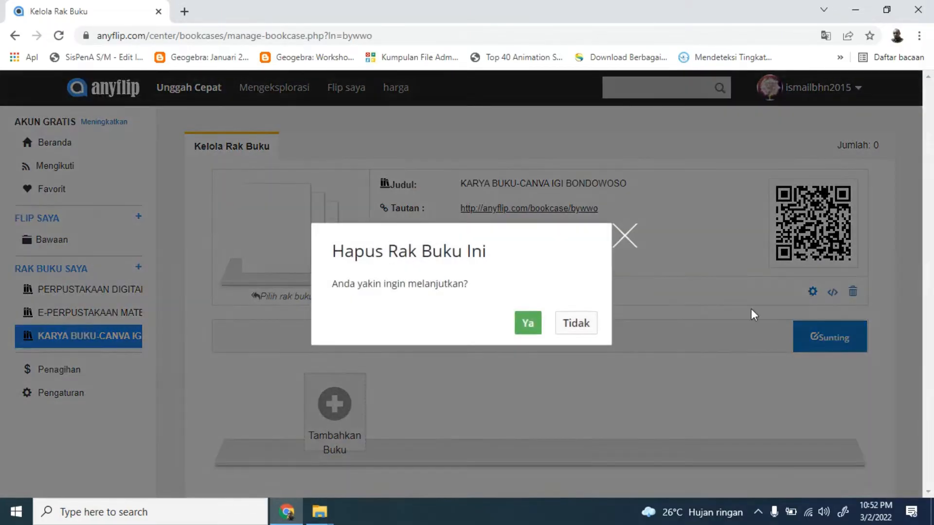
click(528, 323)
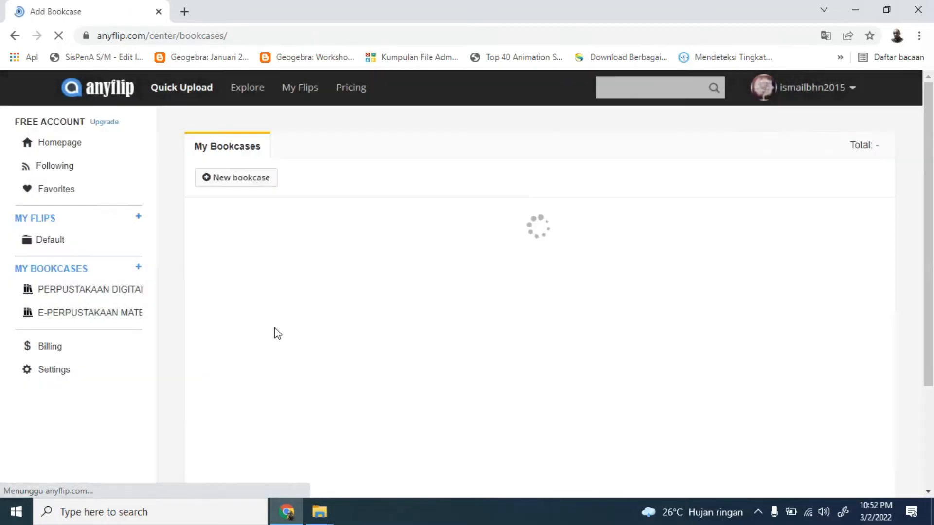
Delete the two remaining bookcases, E-PERPUSTAKAAN MATEMATIKA and the PERPUSTAKAAN DIGITAL one, confirming each removal
click(78, 313)
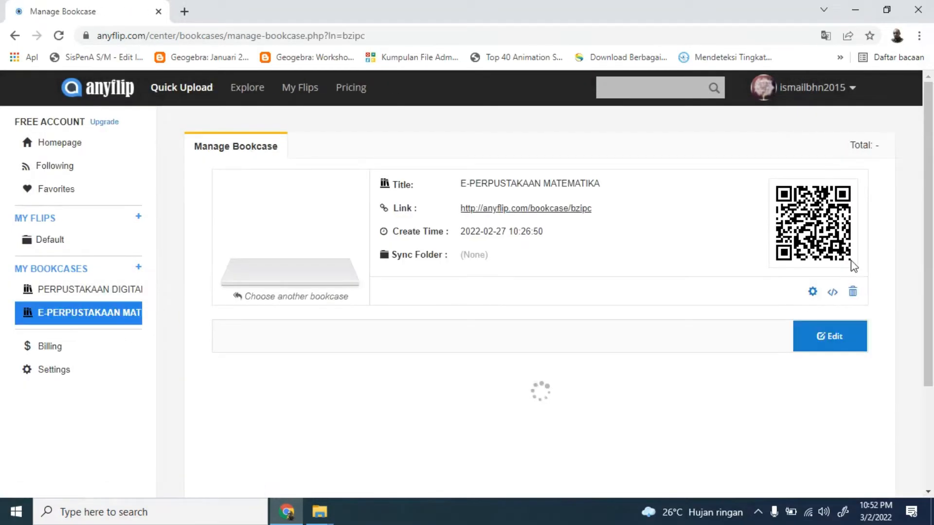
click(855, 291)
click(528, 323)
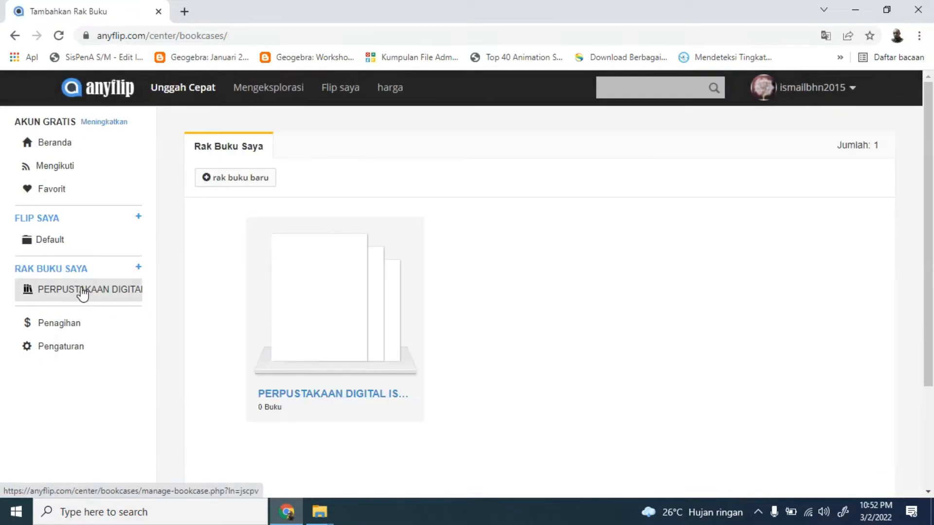
click(83, 290)
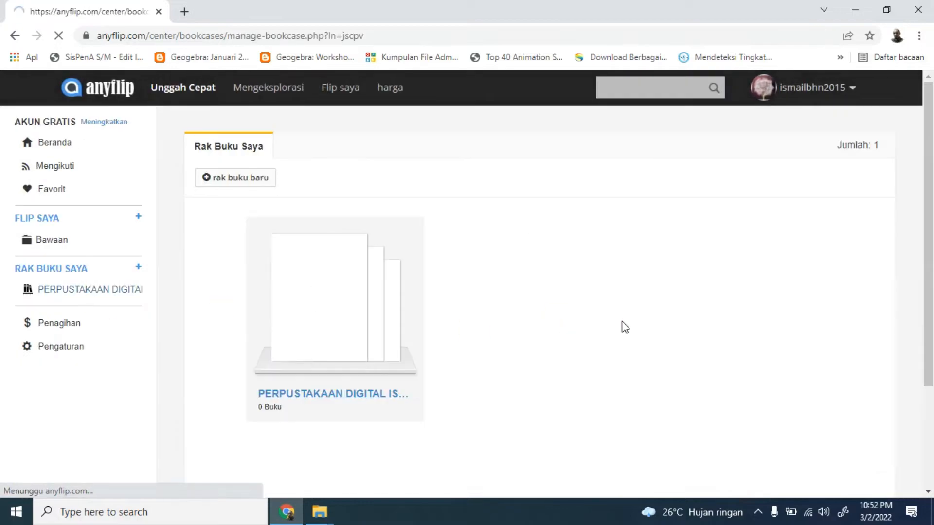
click(854, 292)
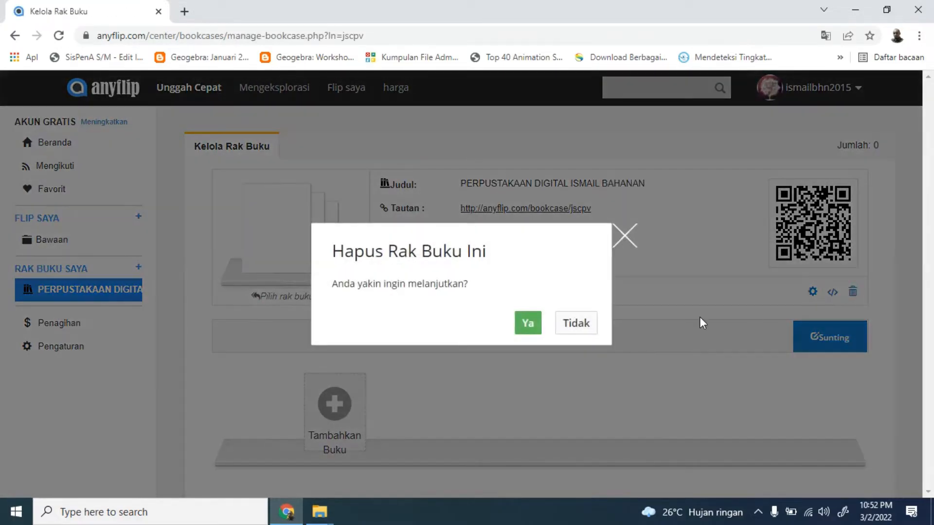
click(529, 323)
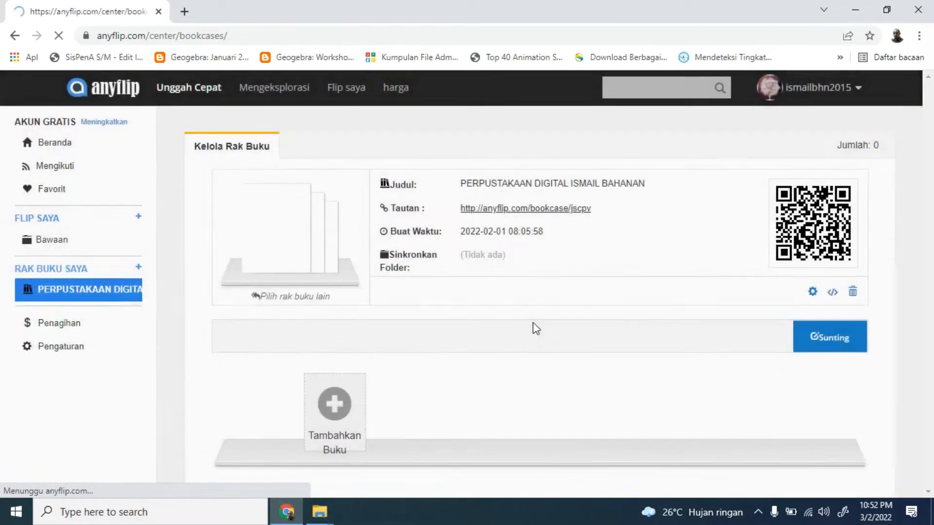
Open the Bawaan (Default) flips folder and switch the page from the Indonesian translation back to English
click(65, 240)
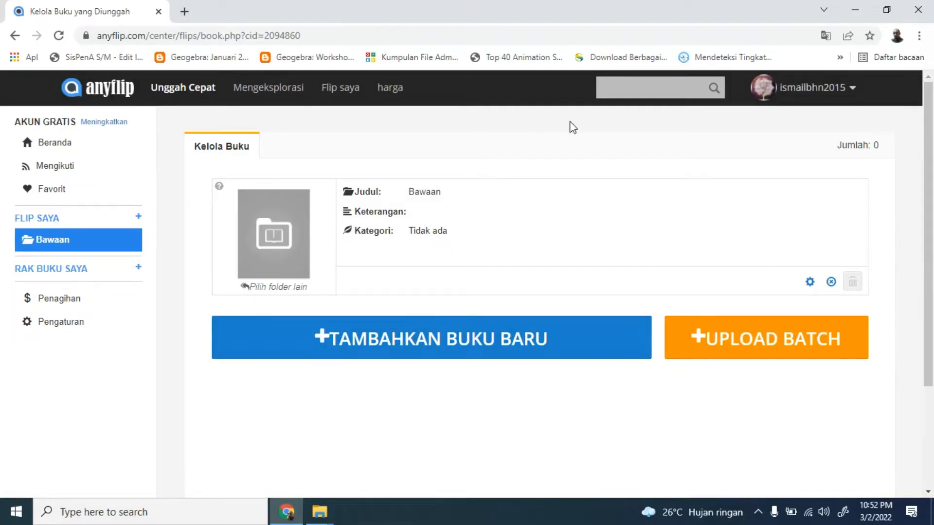
right_click(753, 132)
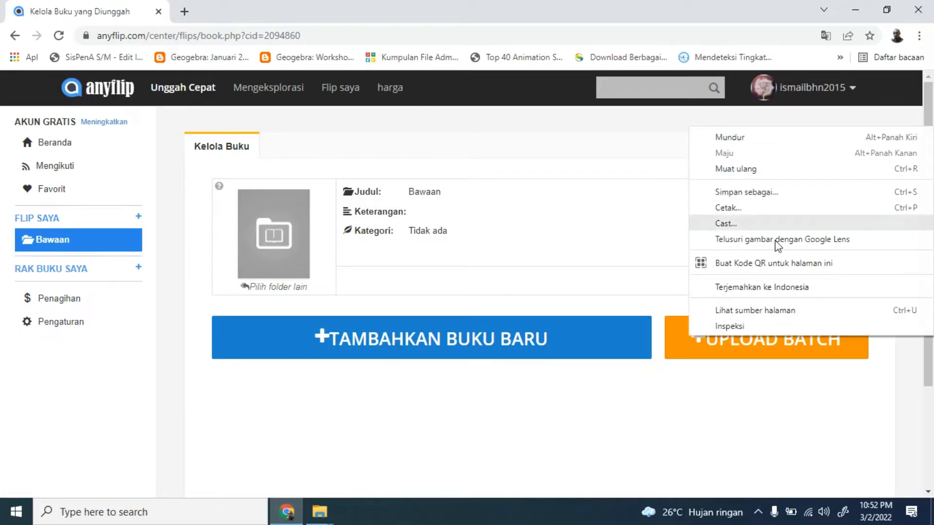
click(767, 287)
click(663, 67)
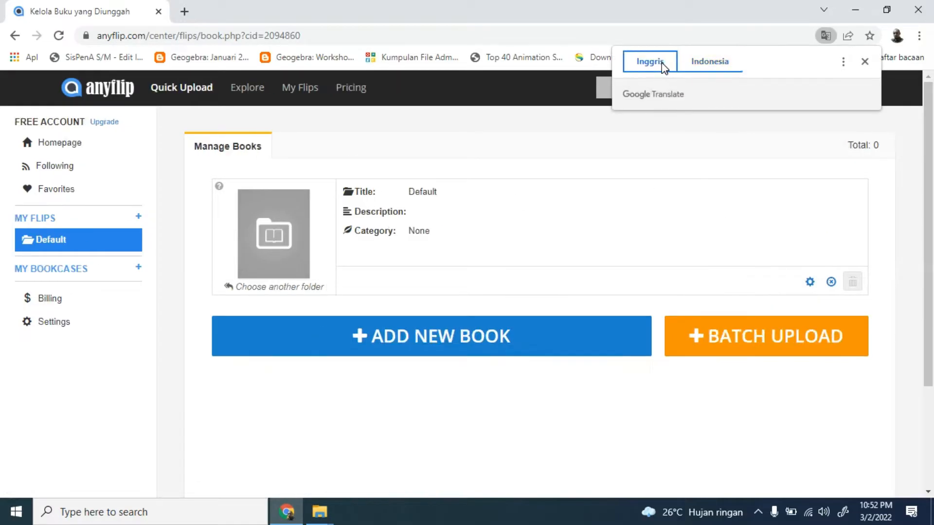
click(751, 146)
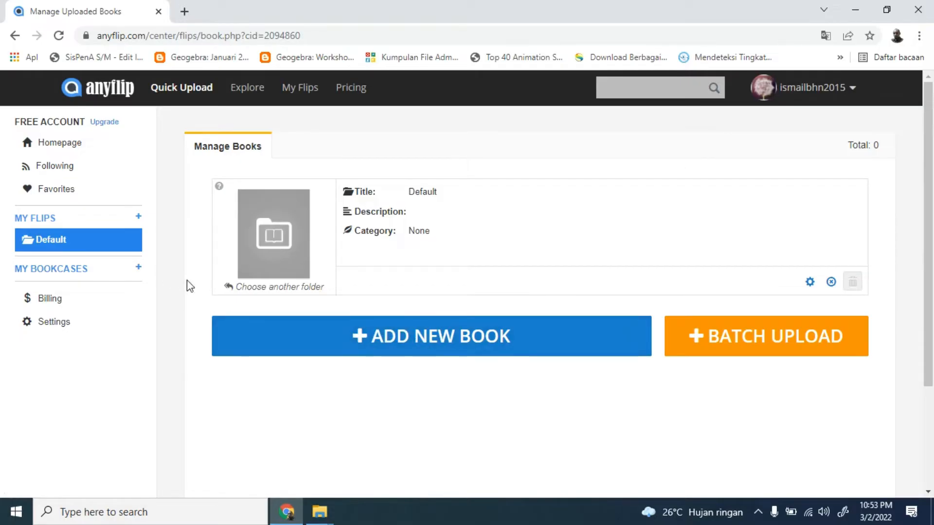
Create a new bookcase titled E-LIBRARY BUKU KARYA DIKLAT IGI BONDOWOSO and check which books can be added to it
click(142, 271)
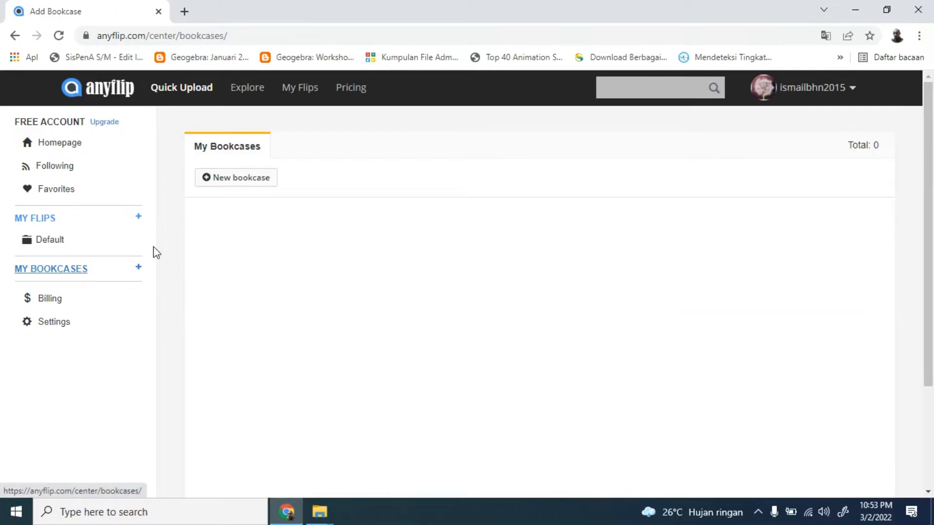
click(219, 178)
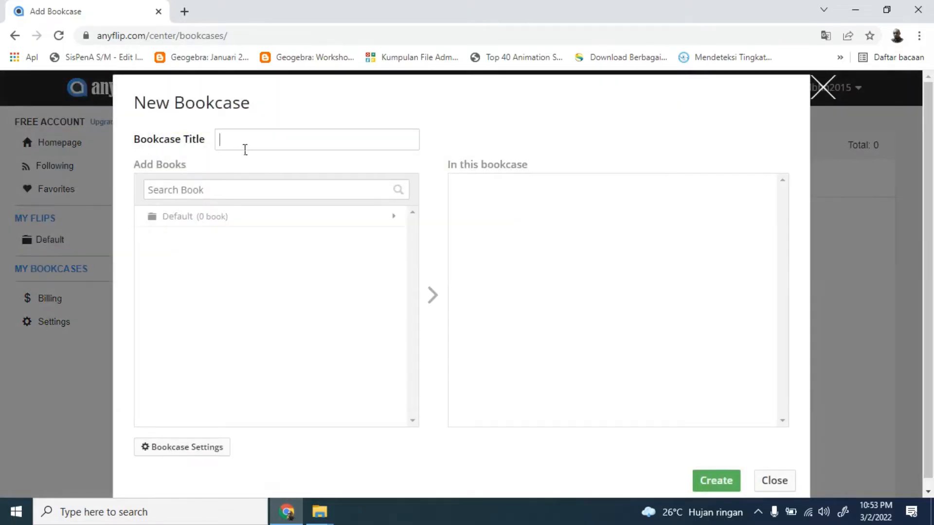
click(245, 150)
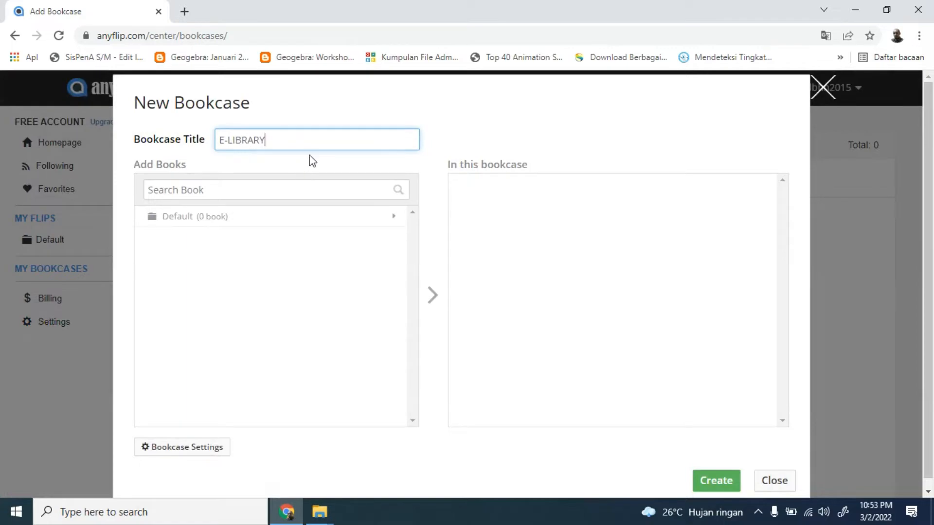
text(B)
text(UKU KARYA DIKLAT )
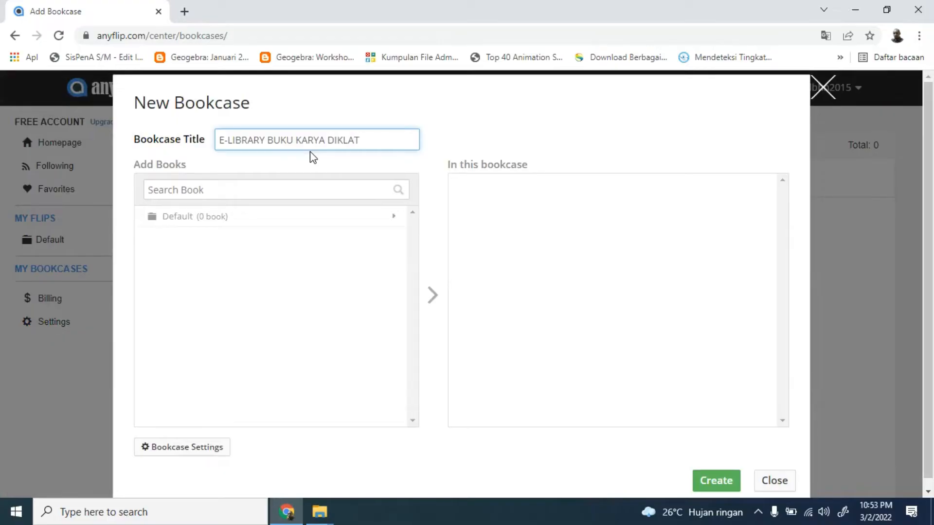
text(IGI BONDOWOS)
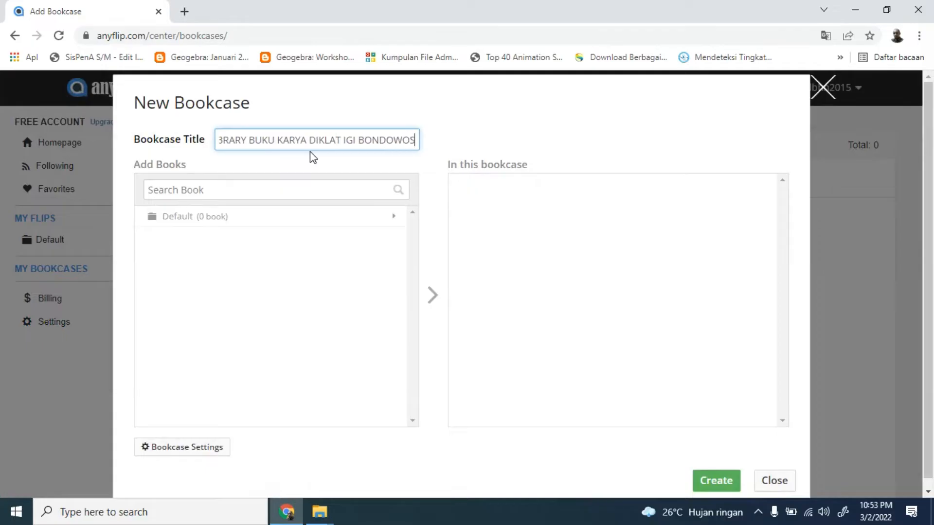
text(O)
key(Home)
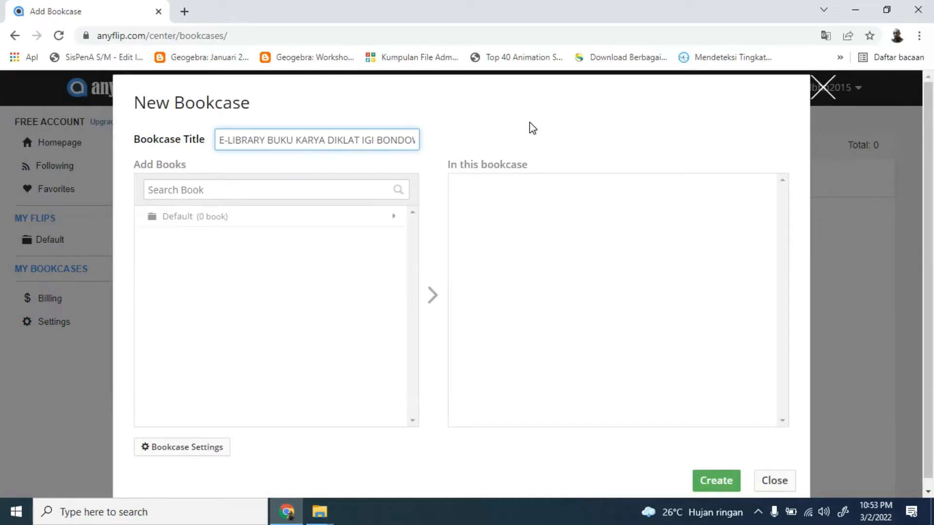
click(530, 123)
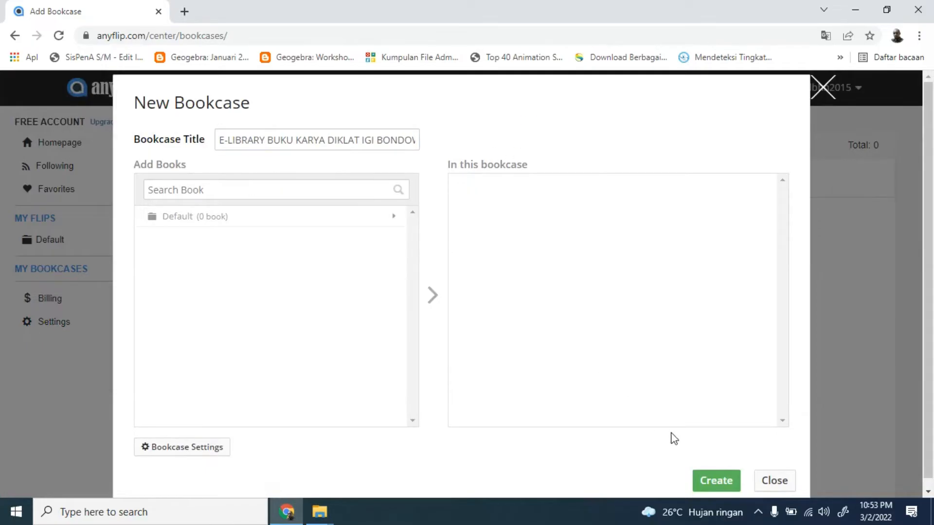
click(712, 486)
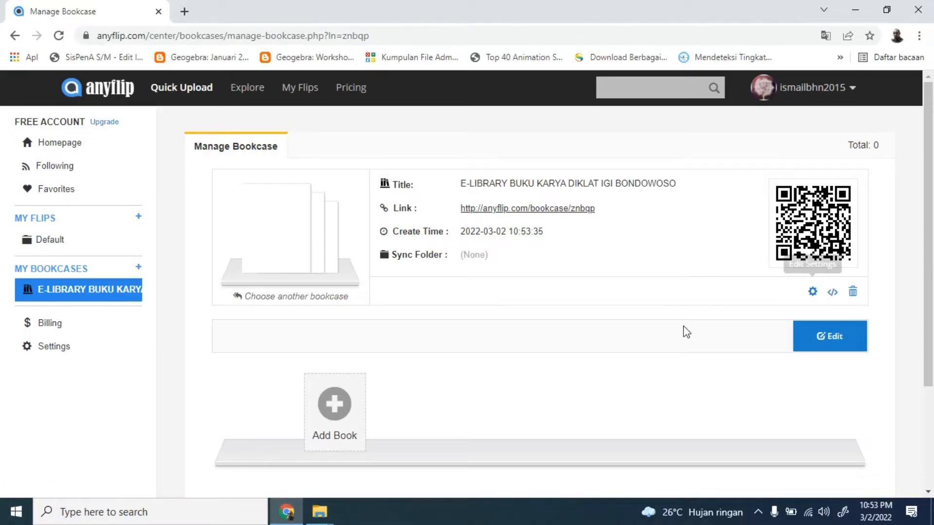
click(333, 415)
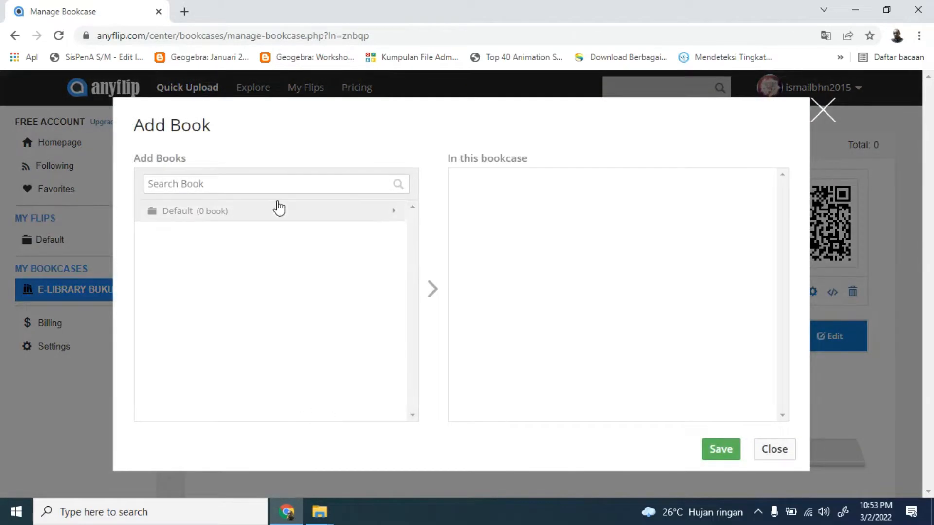
click(769, 446)
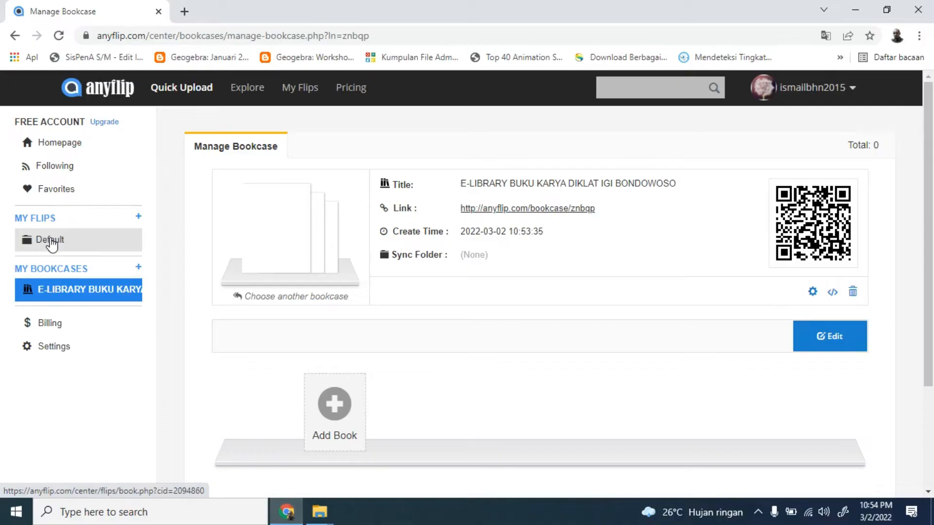
Add a new book to the Default folder by uploading the BENTUK ALJABAR PDF from the folder 1.CONTOH BUKU DIGITAL Canva-PDF
click(51, 240)
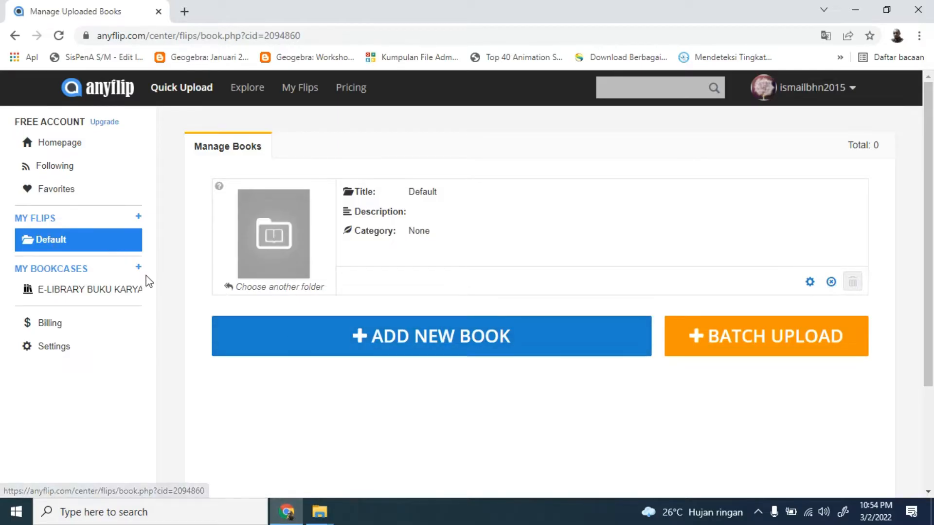
click(394, 352)
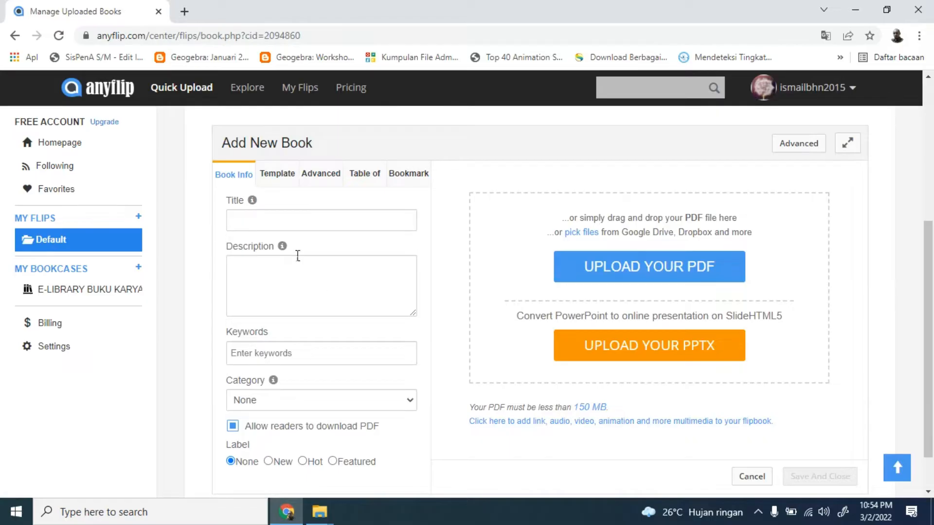
click(625, 282)
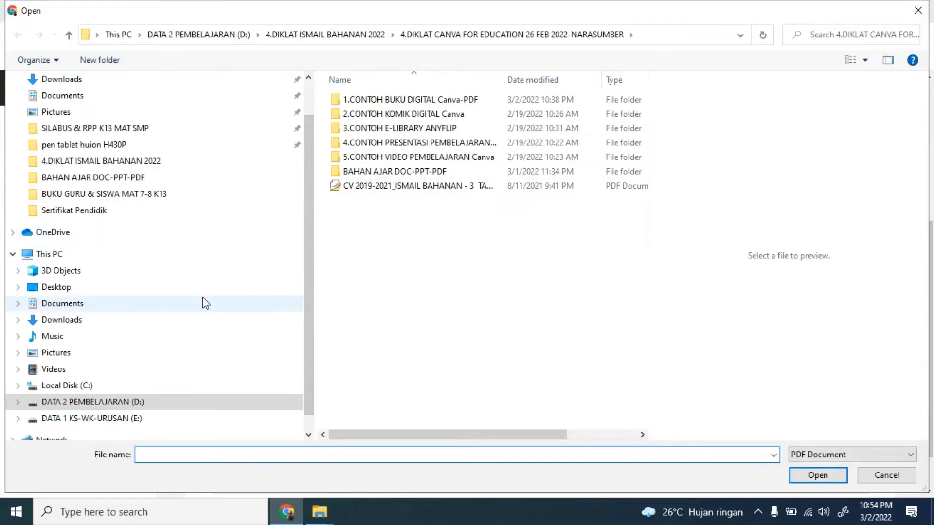
click(18, 402)
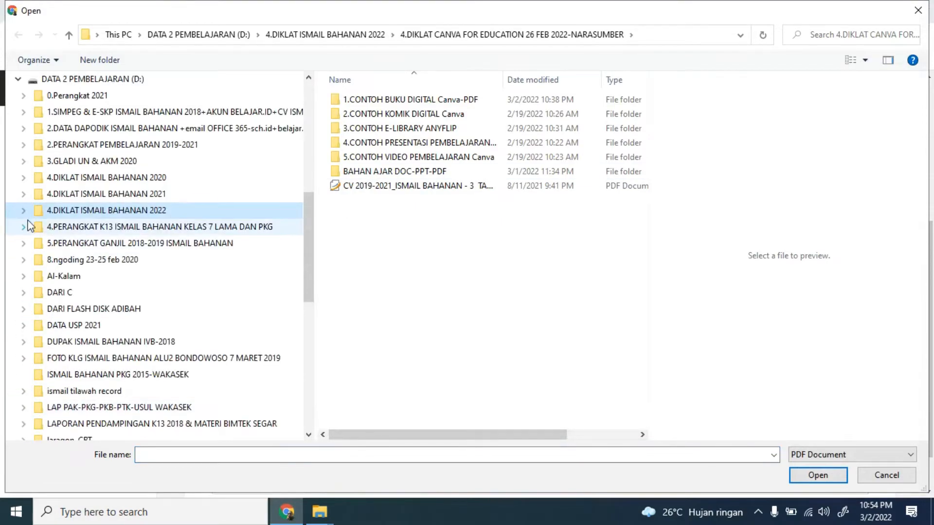
click(23, 210)
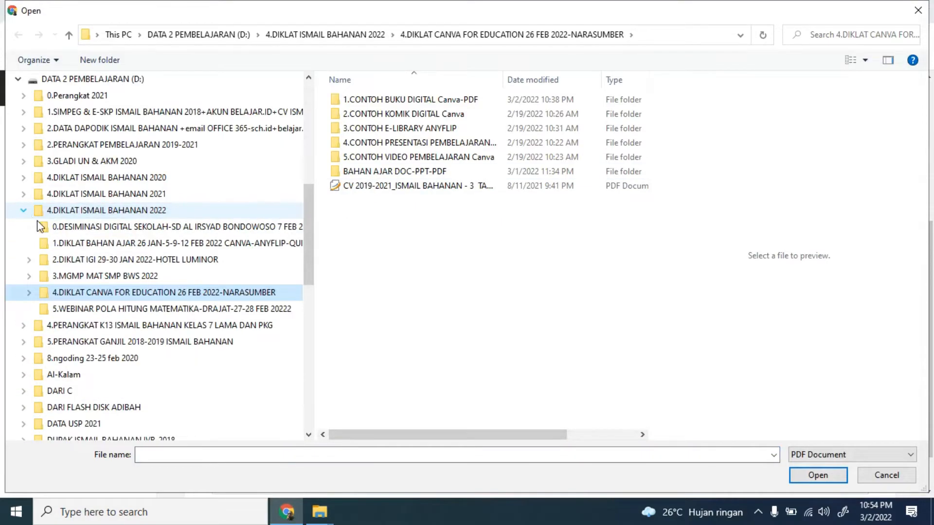
click(29, 293)
click(67, 308)
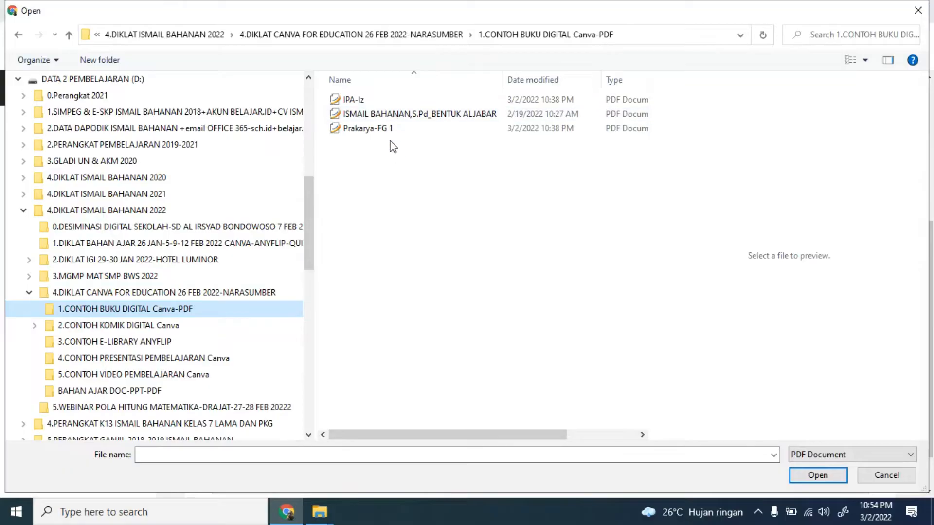
click(391, 116)
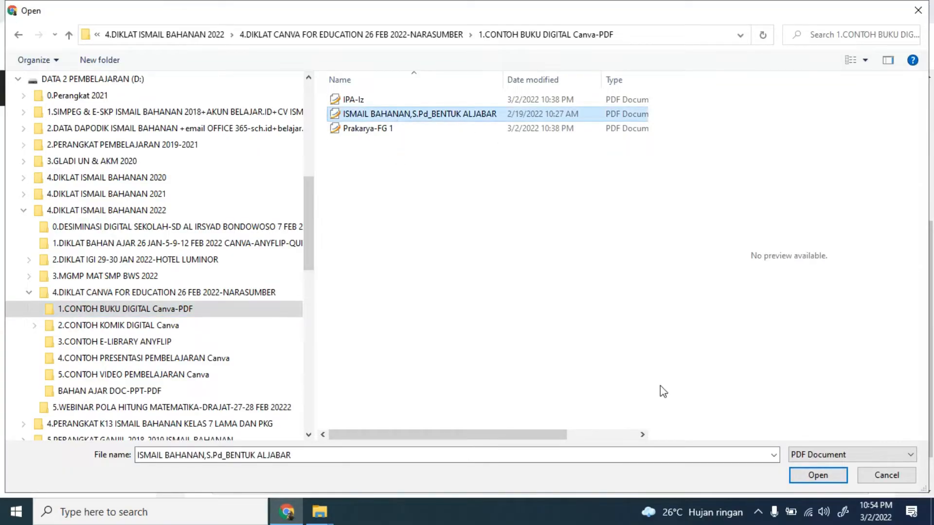
click(814, 473)
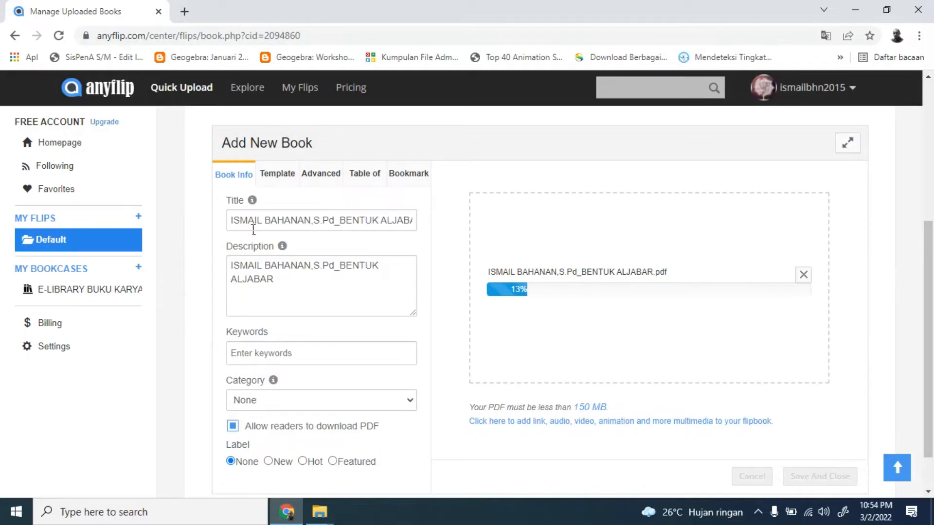
Shorten the book's title to BENTUK ALJABAR by removing the author's name and degree in front of it
click(344, 229)
key(BackSpace)
key(BackSpace)
key(BackSpace)
key(BackSpace)
key(BackSpace)
key(BackSpace)
key(BackSpace)
key(BackSpace)
key(BackSpace)
key(BackSpace)
key(BackSpace)
key(BackSpace)
key(BackSpace)
key(BackSpace)
key(BackSpace)
key(BackSpace)
key(BackSpace)
key(BackSpace)
key(BackSpace)
key(BackSpace)
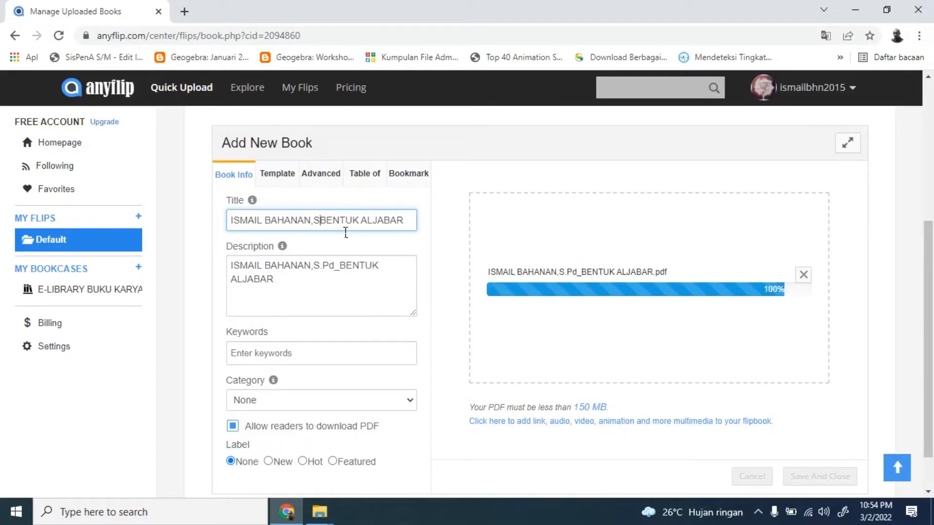
click(338, 219)
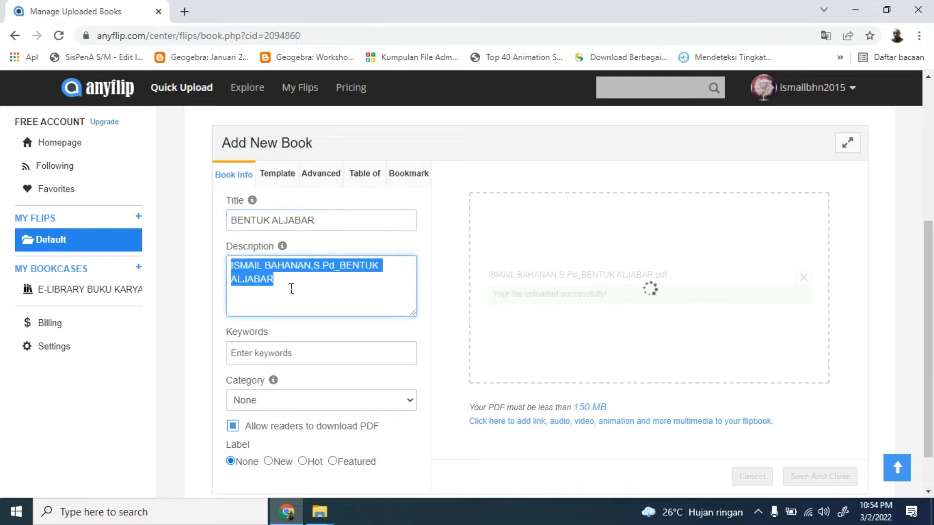
Replace the book's description with the text "Menjelaskan materi"
drag(237, 268, 290, 287)
key(BackSpace)
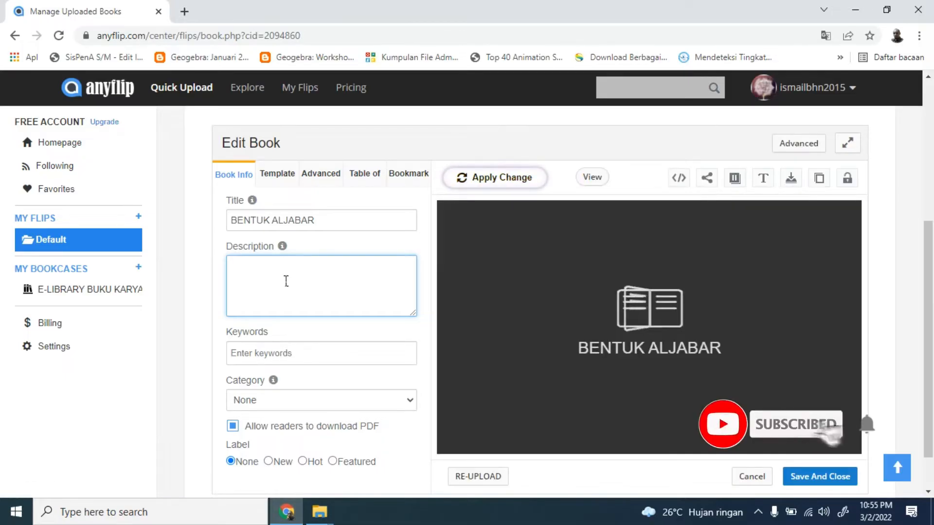
text(Menjelas)
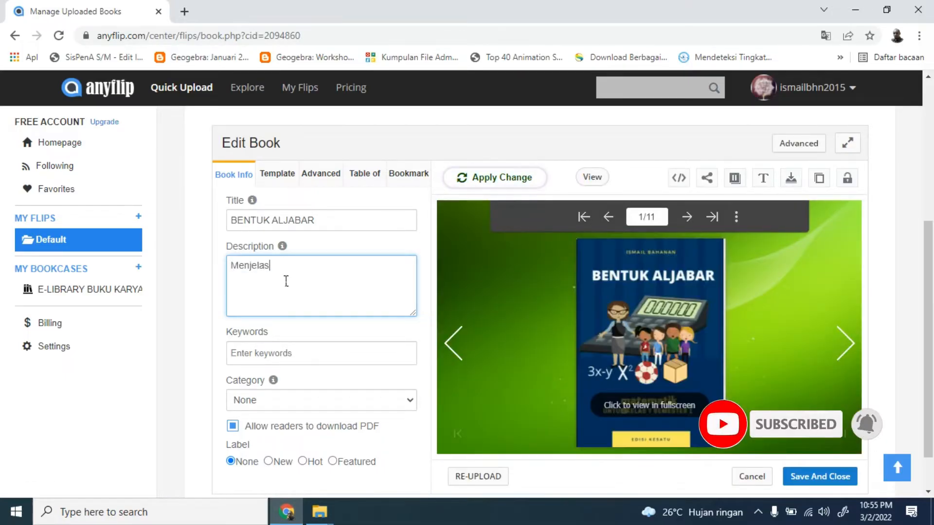
text(kan materi)
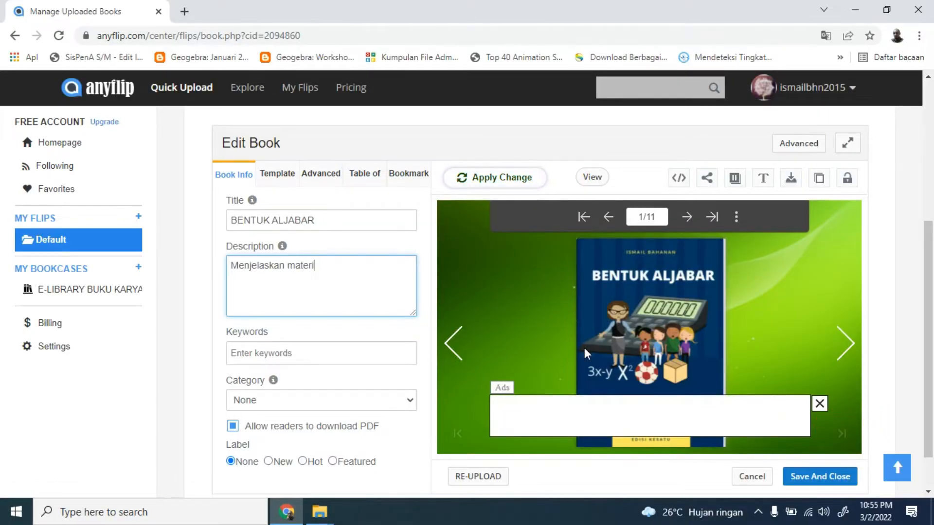
Dismiss the ad covering the flipbook preview and page through the book from the cover to pages 10-11
click(820, 404)
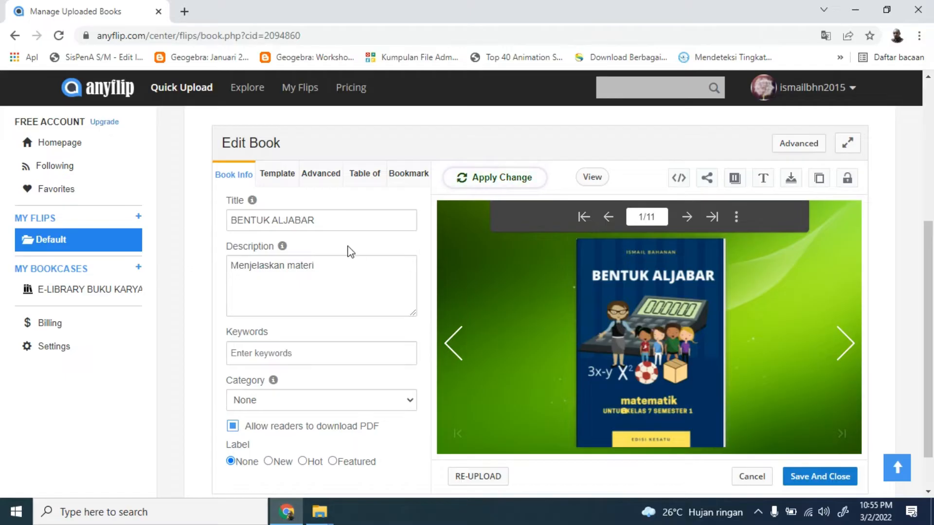
click(850, 351)
click(853, 354)
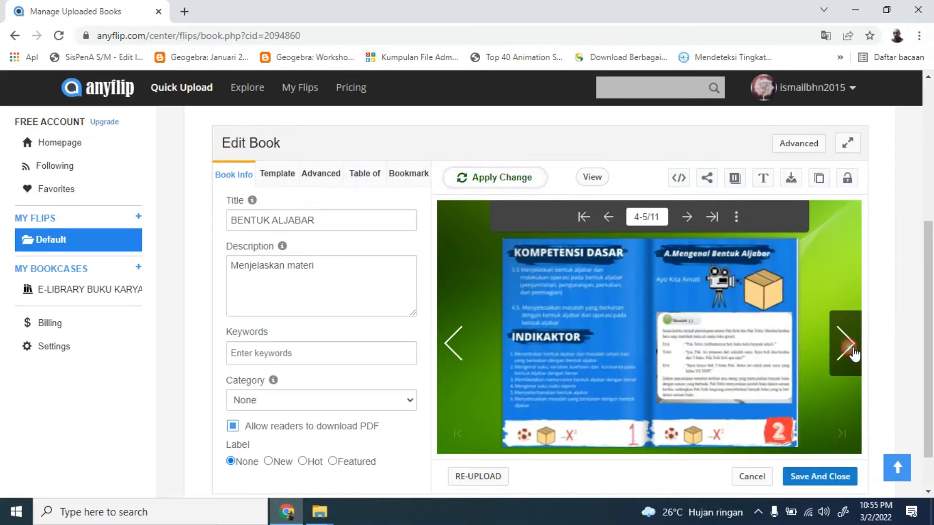
click(853, 353)
click(852, 353)
click(854, 354)
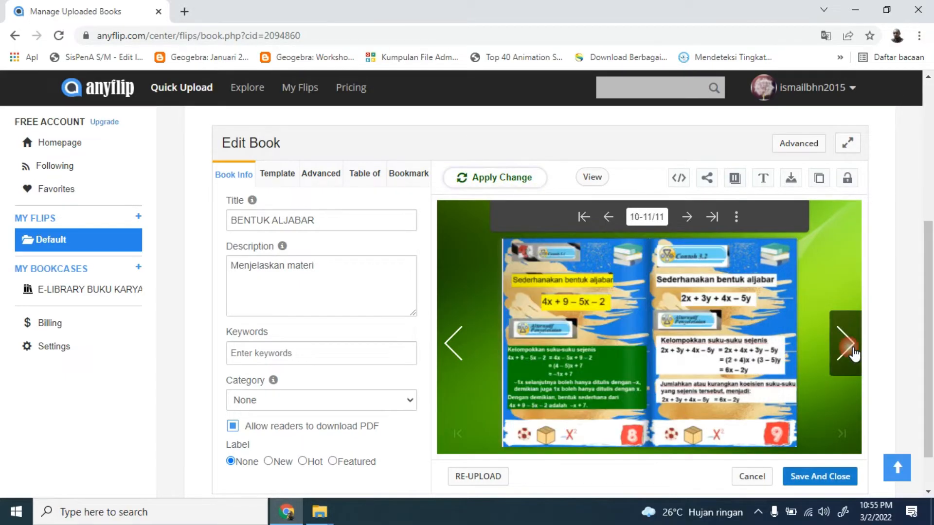
Extend the book's description to read "Menjelaskan materi kelas 7"
click(847, 354)
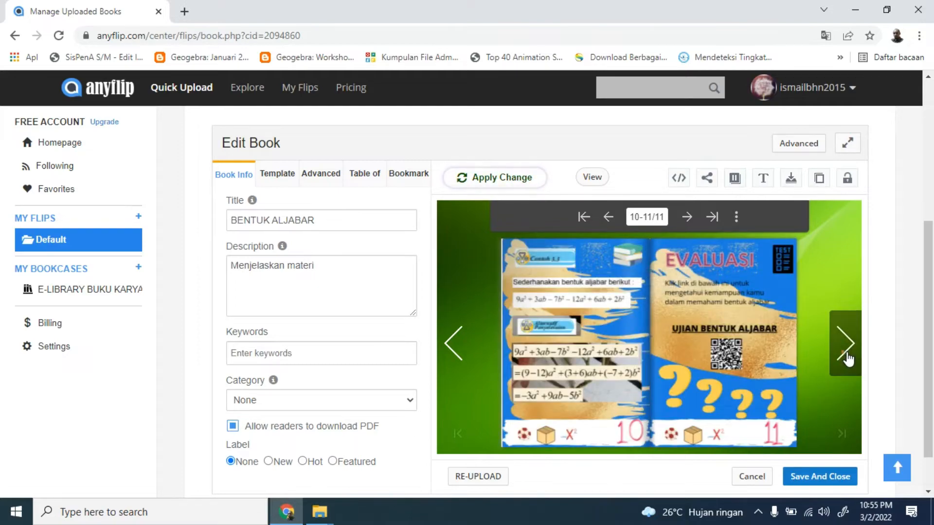
click(331, 273)
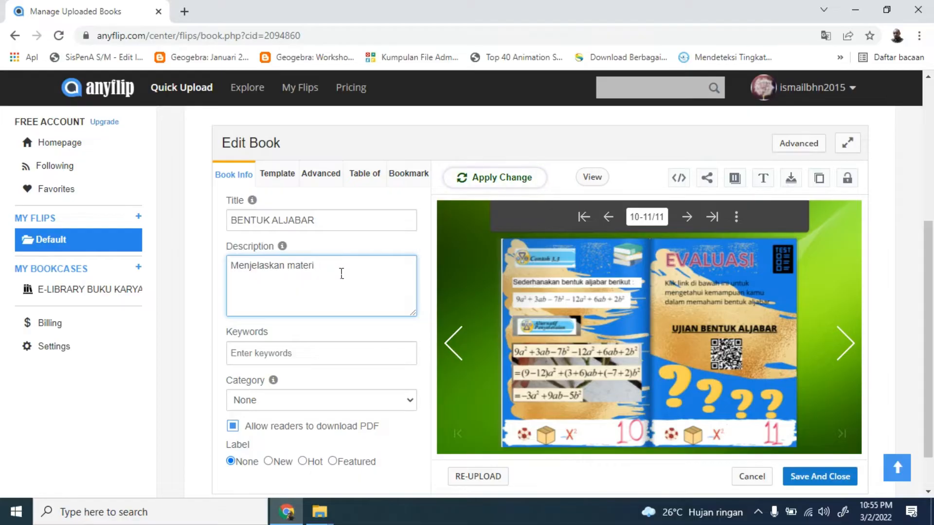
text(kelas 7)
Page the flipbook preview back from the last pages to the front cover
click(845, 363)
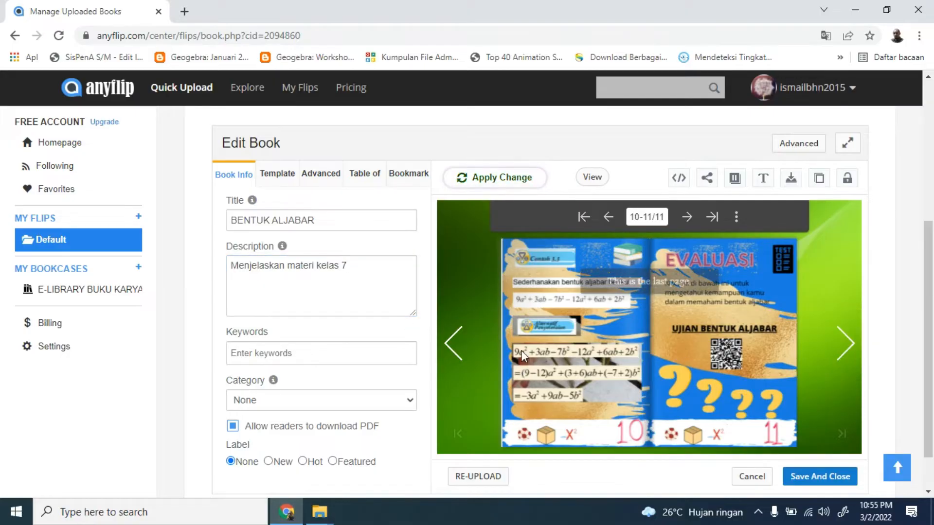
click(452, 349)
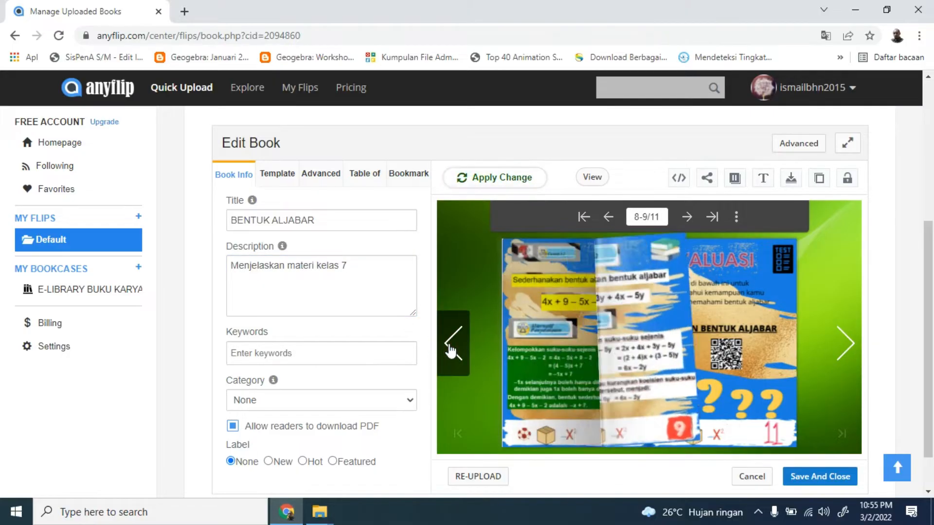
click(451, 349)
click(451, 349)
click(451, 350)
click(451, 349)
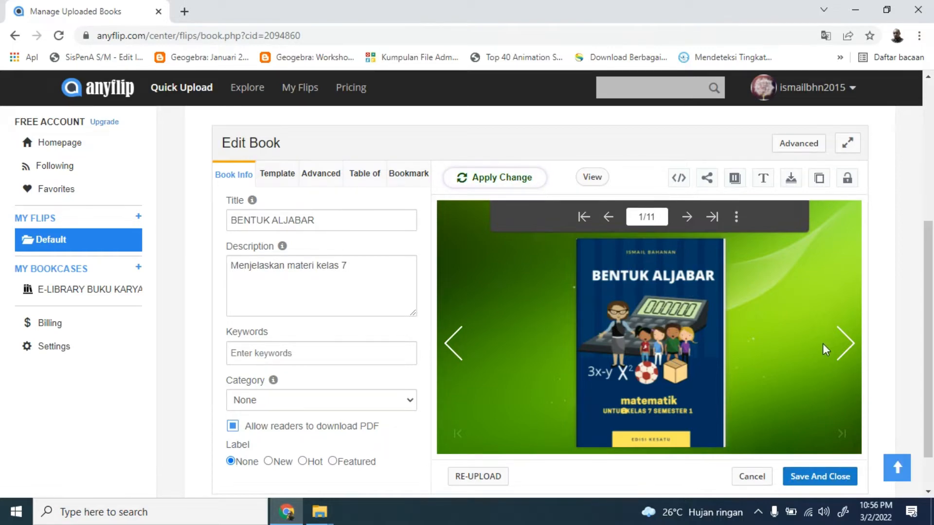
Add the keywords "bentuk aljabar", "matematika kelas 7" and "suku-suku sejenis" to the book
scroll(931, 343, down, 1)
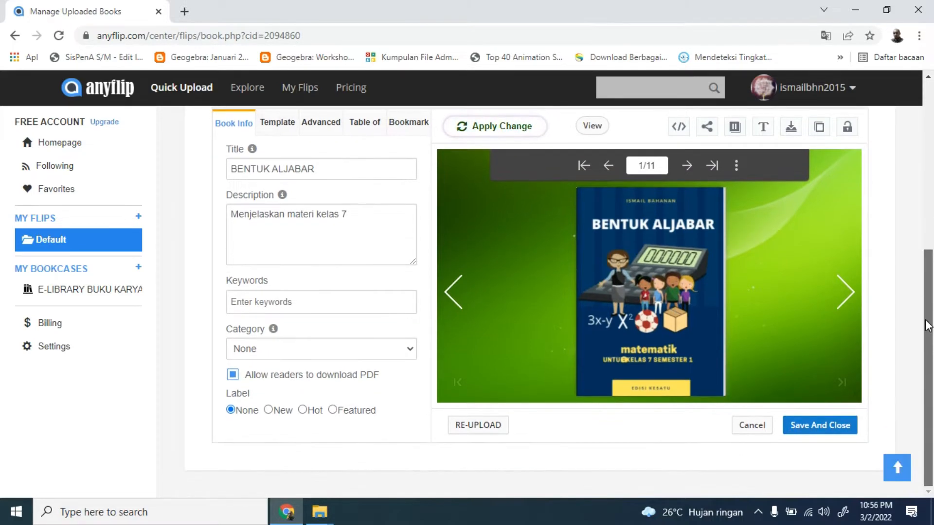
scroll(931, 344, up, 1)
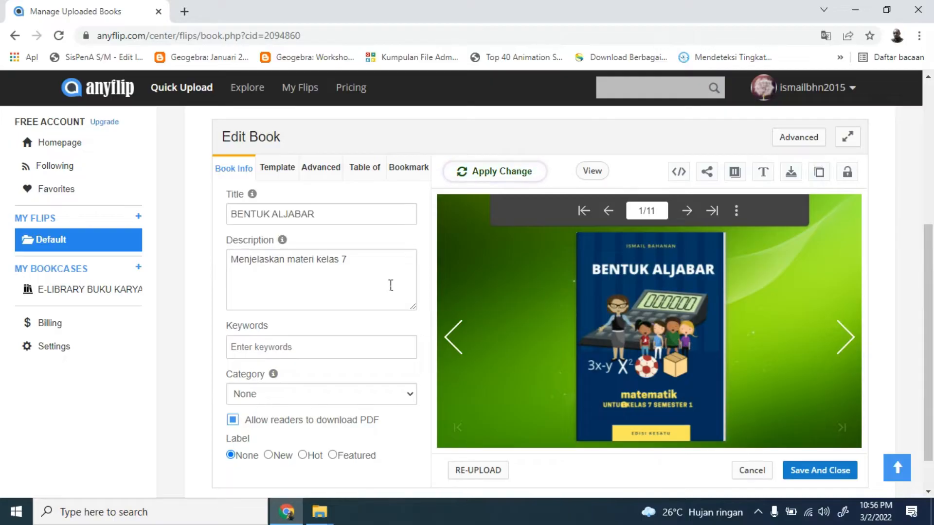
click(282, 349)
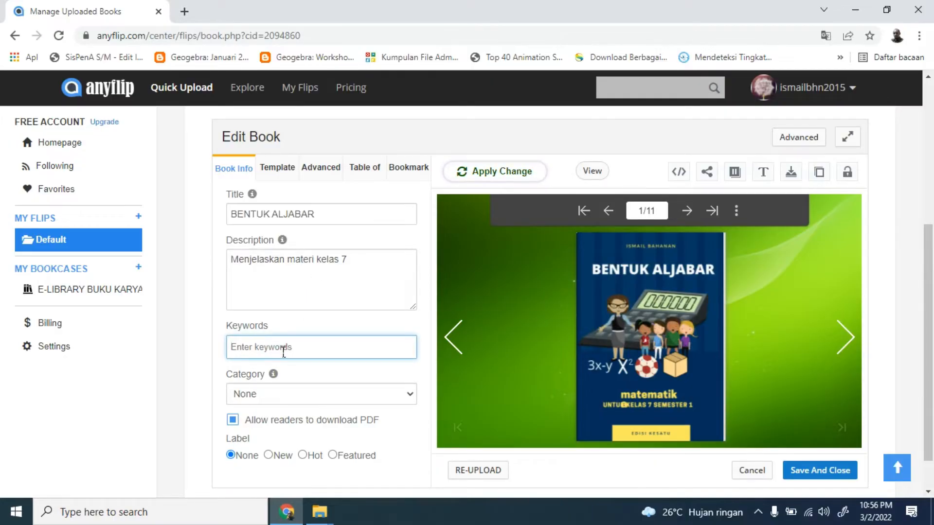
text(bentuk alajabar)
click(296, 356)
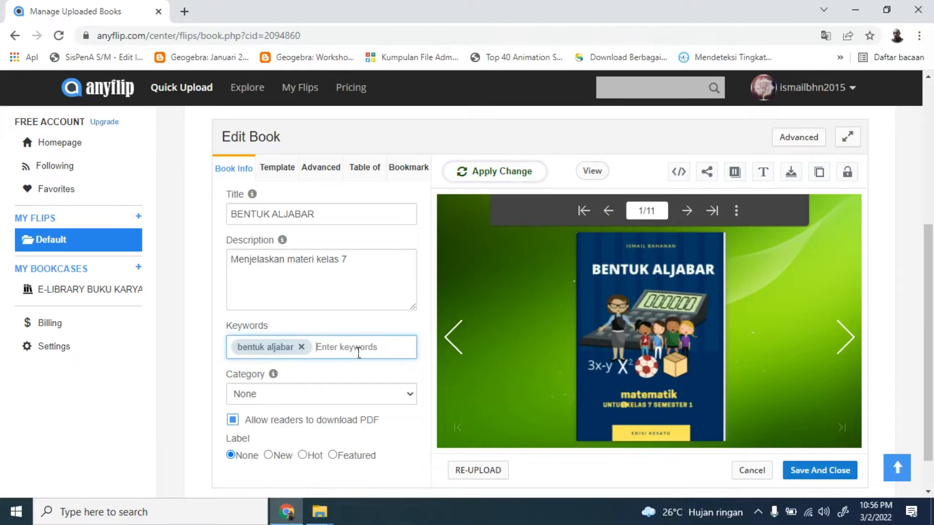
text(matematika kelas 7,)
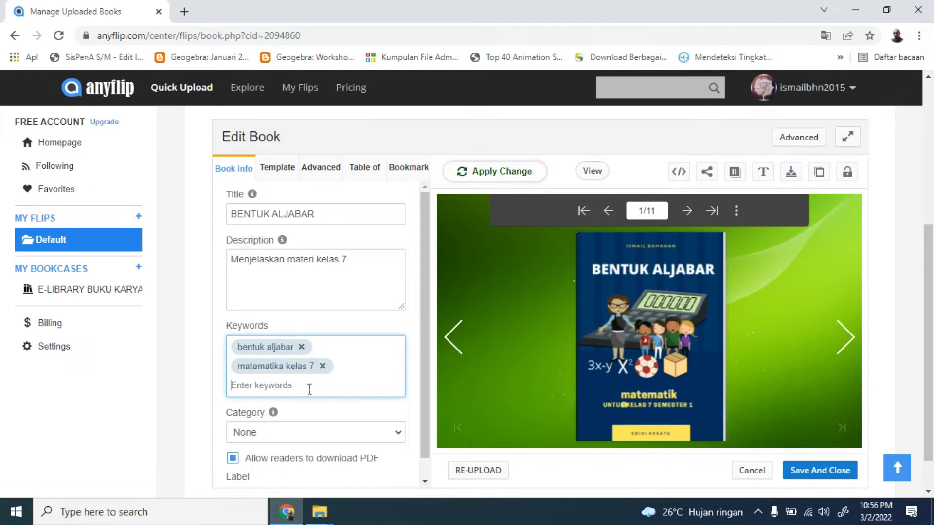
text(suku-suku sejenis)
key(Return)
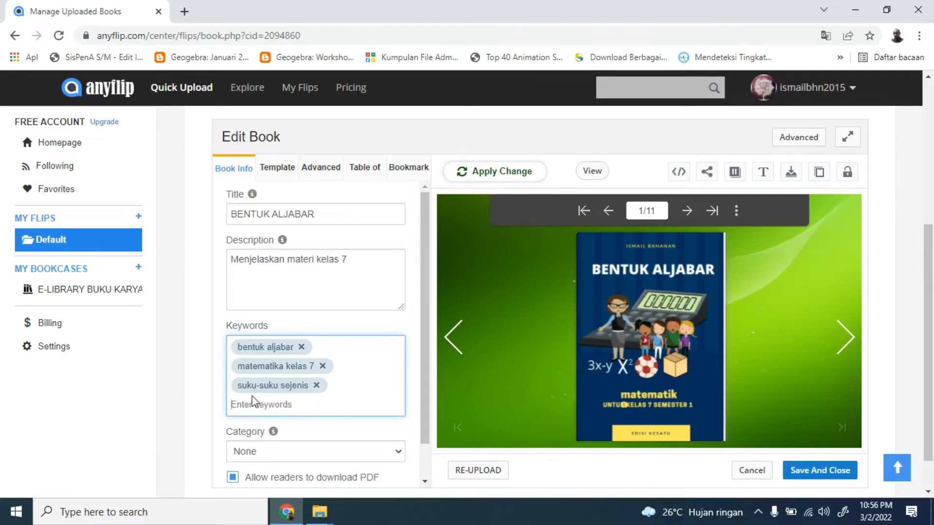
Set the book's category to Educative
scroll(931, 339, down, 1)
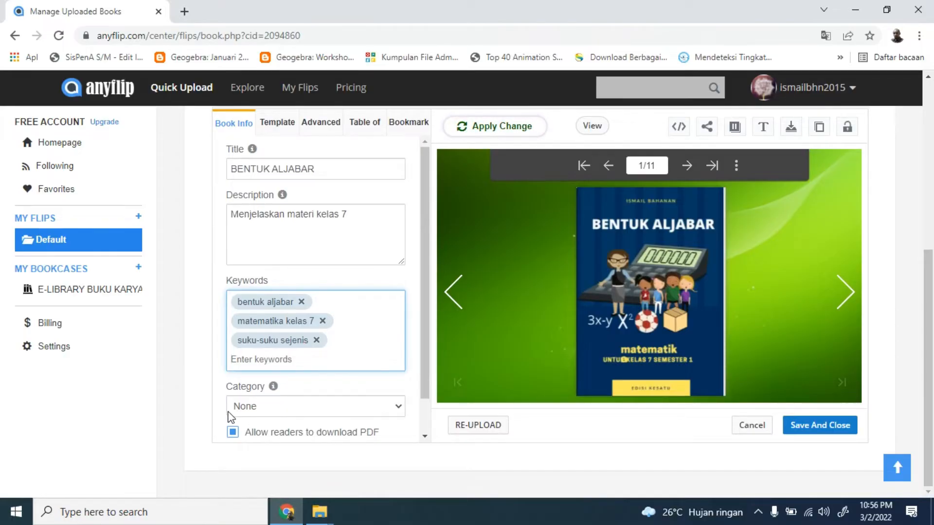
click(399, 408)
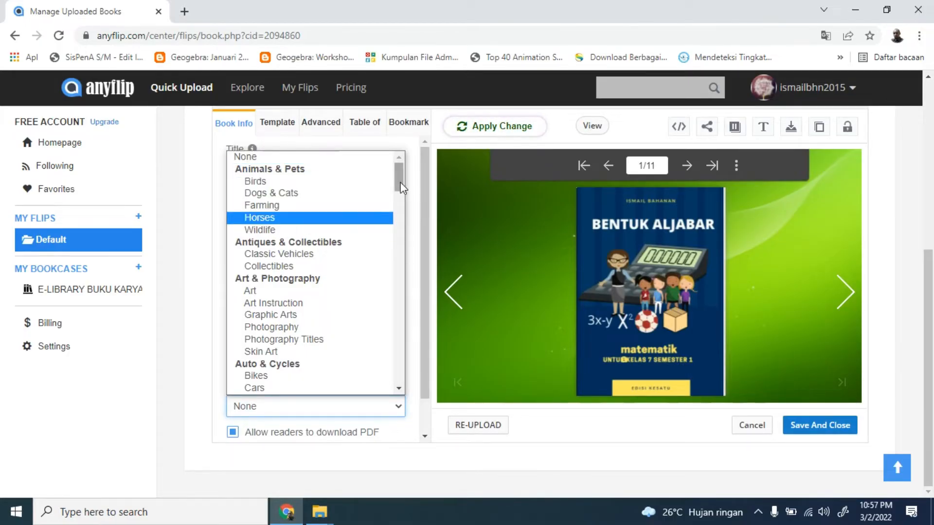
drag(401, 188, 402, 213)
click(278, 217)
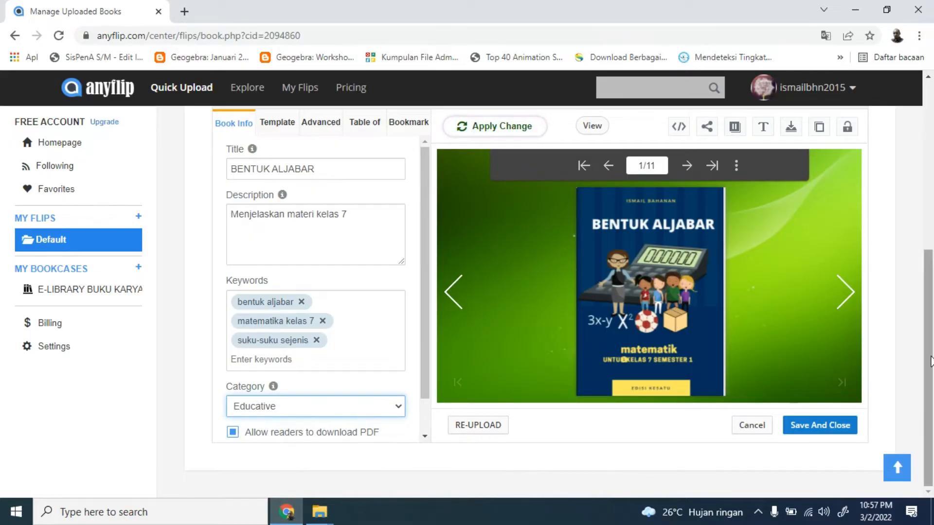
Apply the WaterDrop template from the Handy group to the book and dismiss the ad over the preview
drag(930, 362, 925, 315)
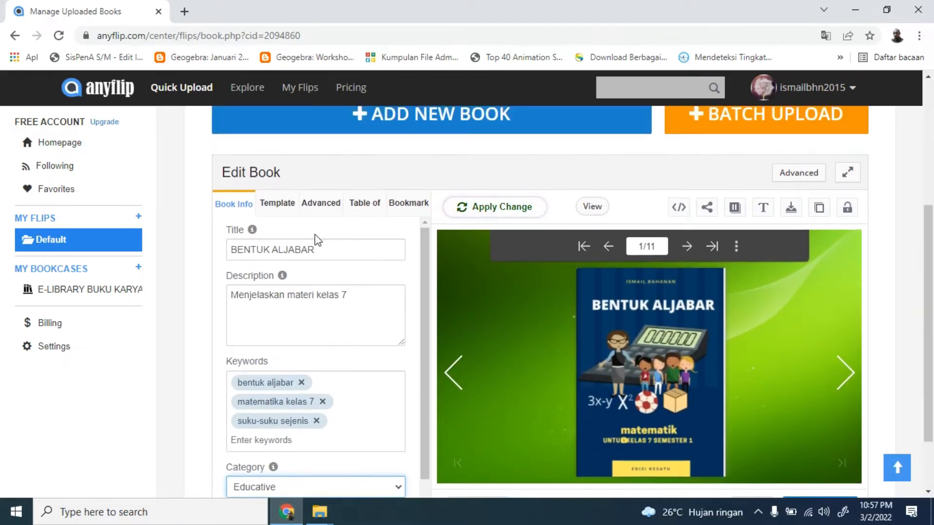
click(291, 216)
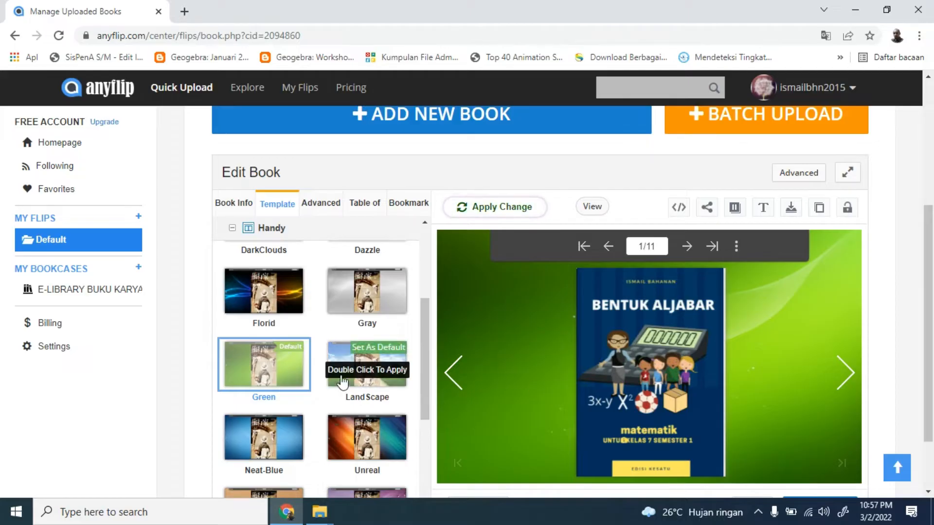
drag(424, 341, 431, 390)
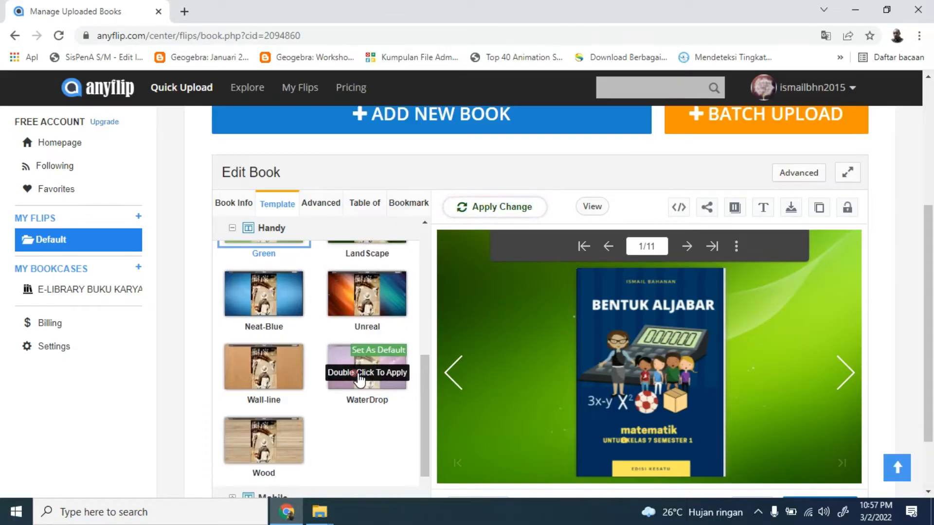
double_click(359, 379)
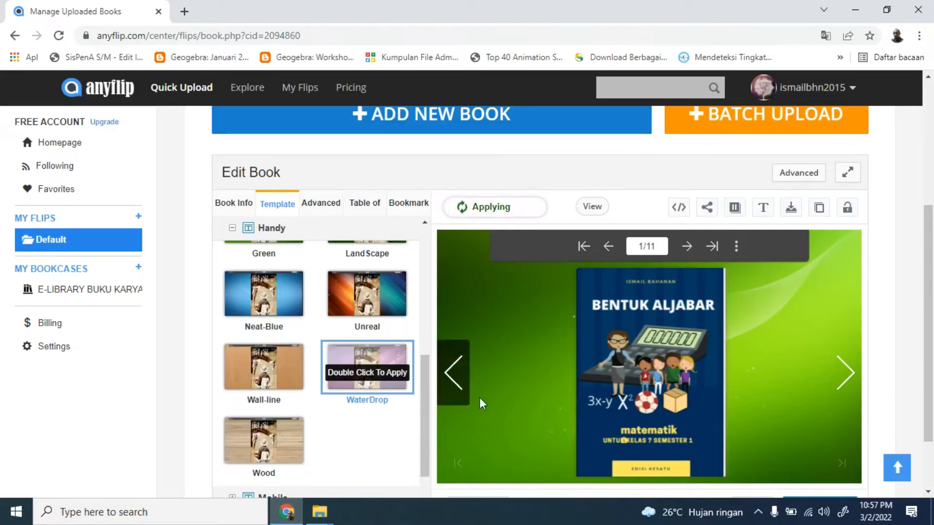
scroll(926, 362, down, 1)
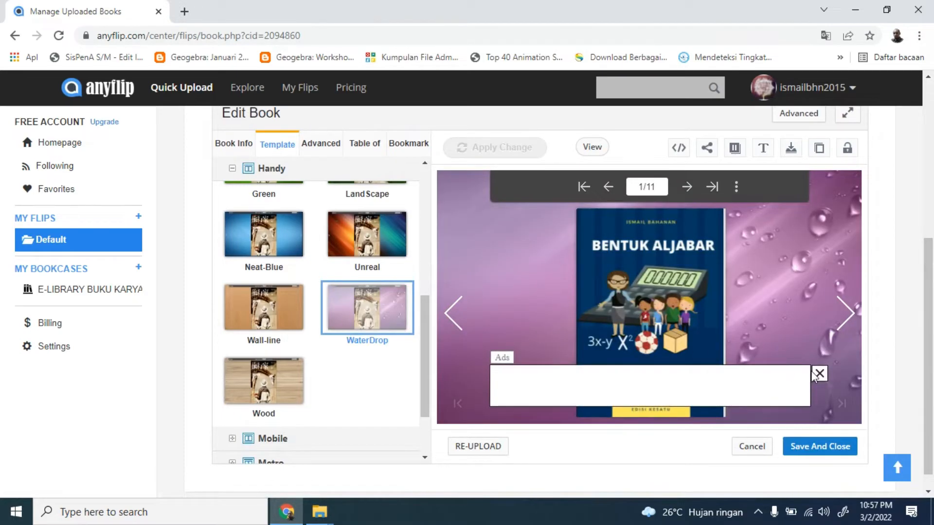
click(817, 374)
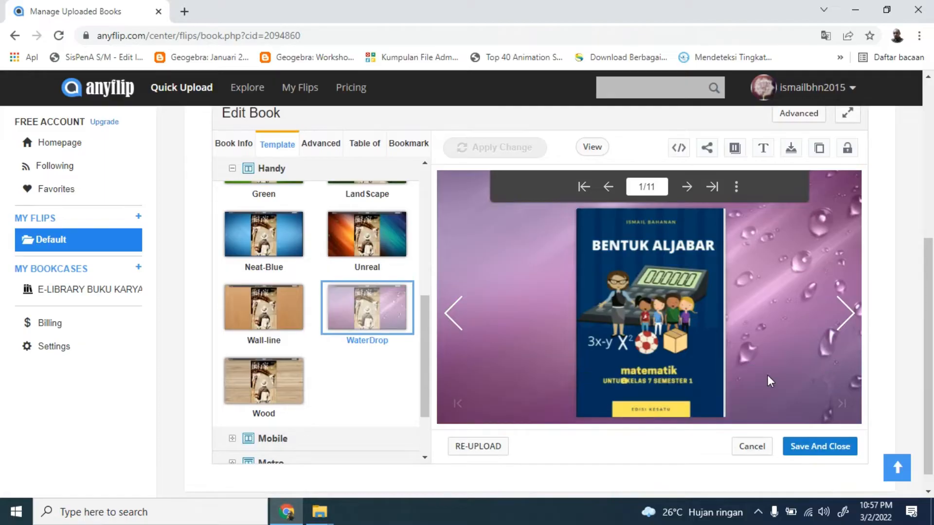
Apply the Wall-line template from the Handy group to the book and dismiss the ad over the preview
double_click(276, 303)
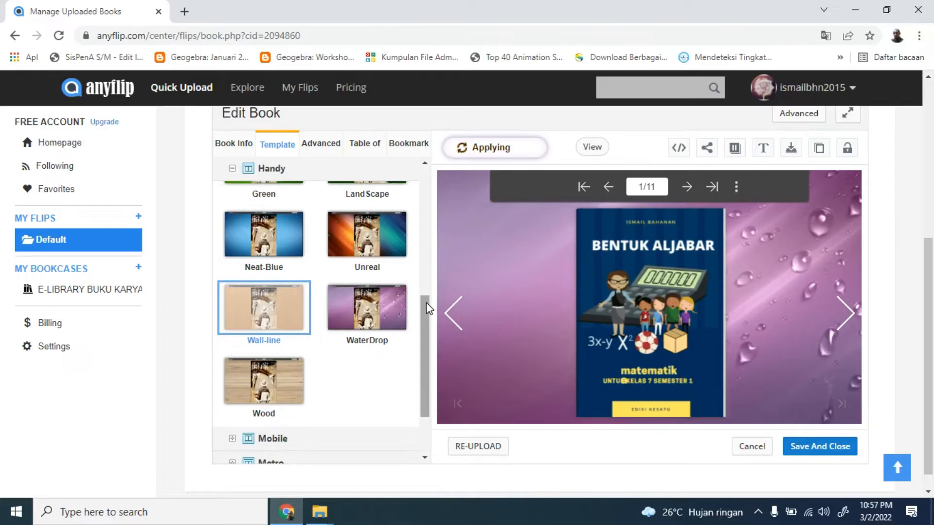
drag(426, 302, 426, 273)
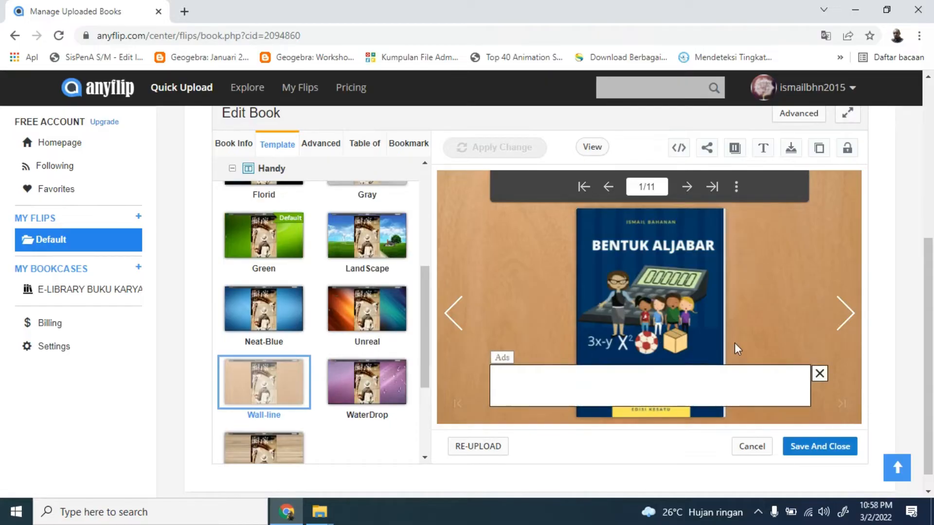
click(820, 374)
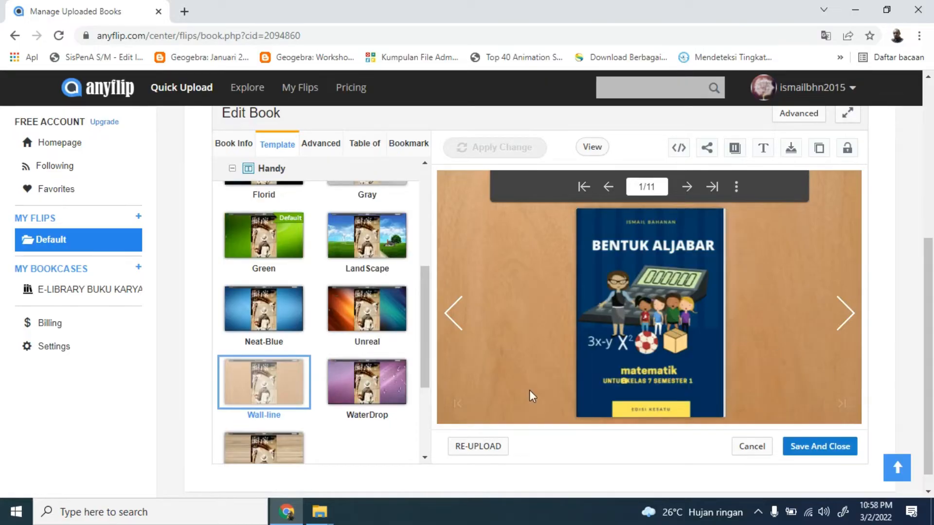
drag(423, 325, 428, 222)
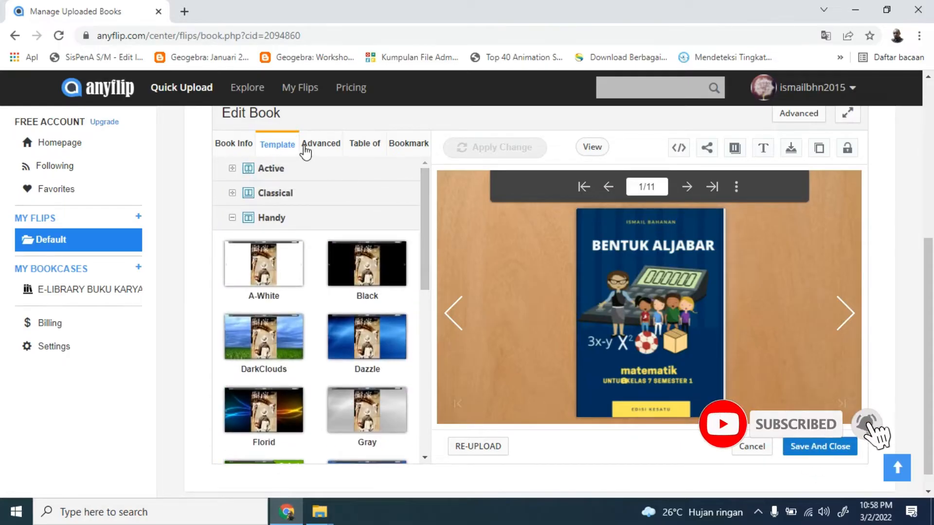
Enable Page Flipping Sound in the Sound Button section of the advanced Toolbar Settings
click(321, 146)
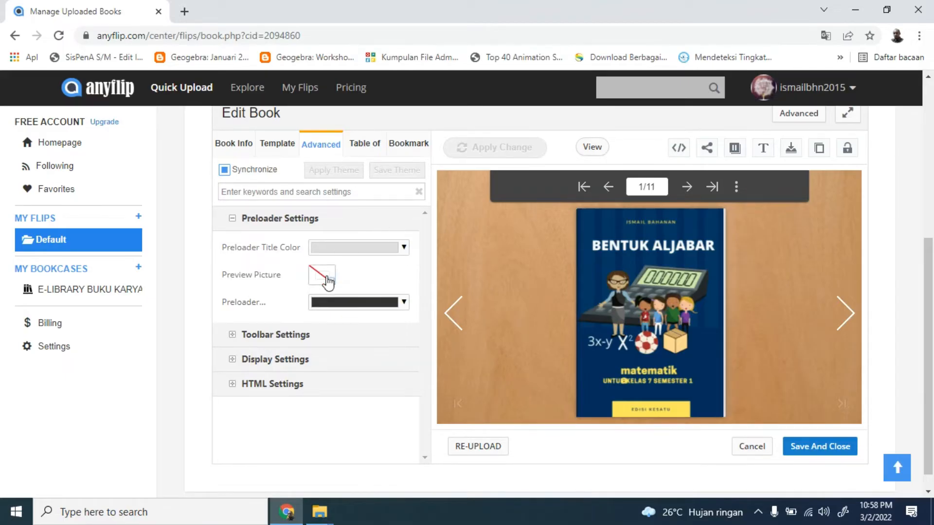
click(235, 338)
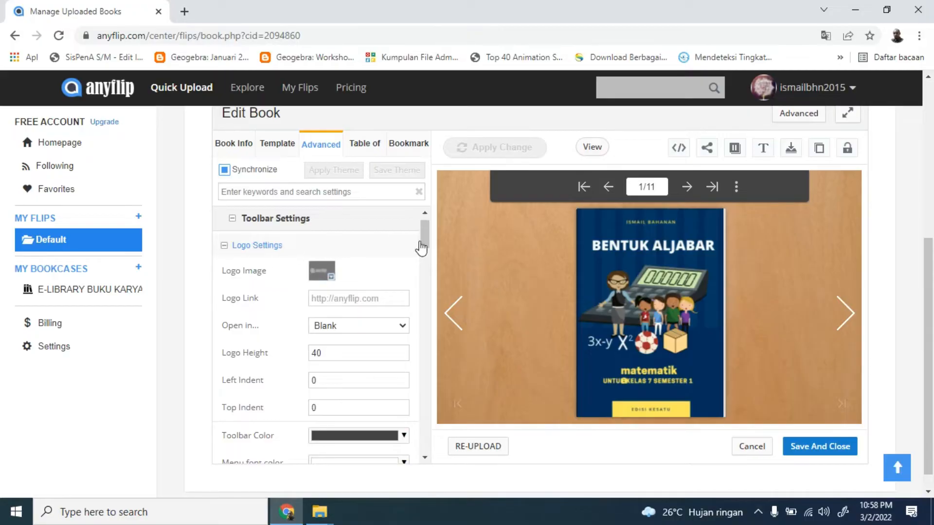
scroll(426, 253, down, 2)
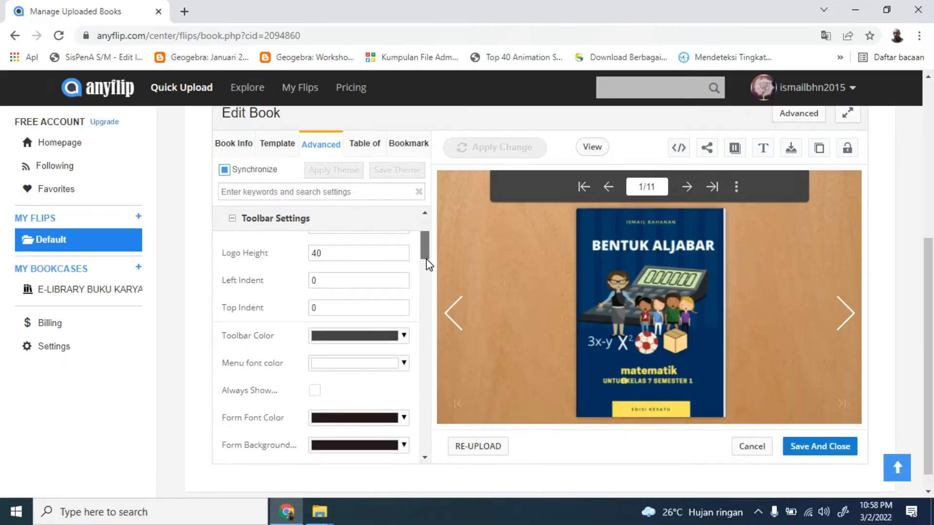
drag(426, 259, 431, 372)
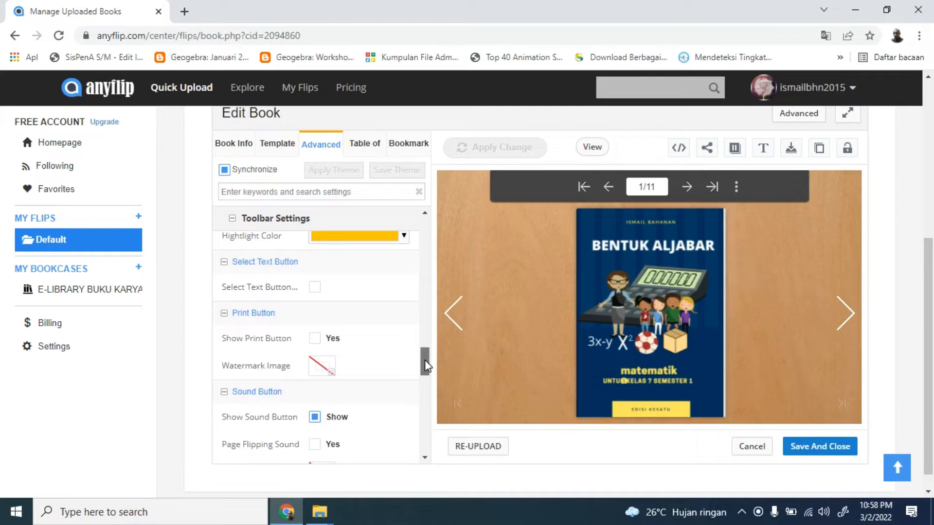
drag(425, 360, 427, 374)
drag(427, 385, 429, 394)
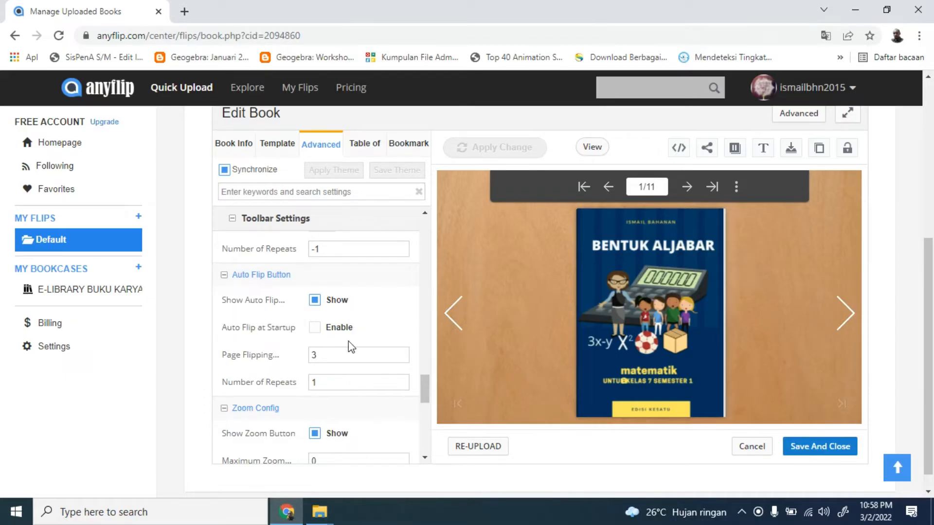
mouse_move(426, 388)
mouse_down()
mouse_move(427, 454)
mouse_move(424, 384)
mouse_up()
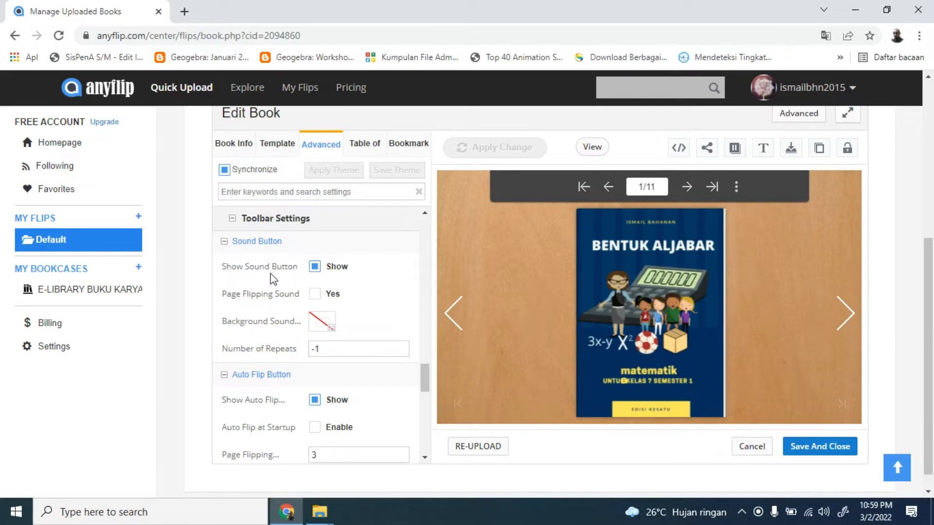
click(322, 303)
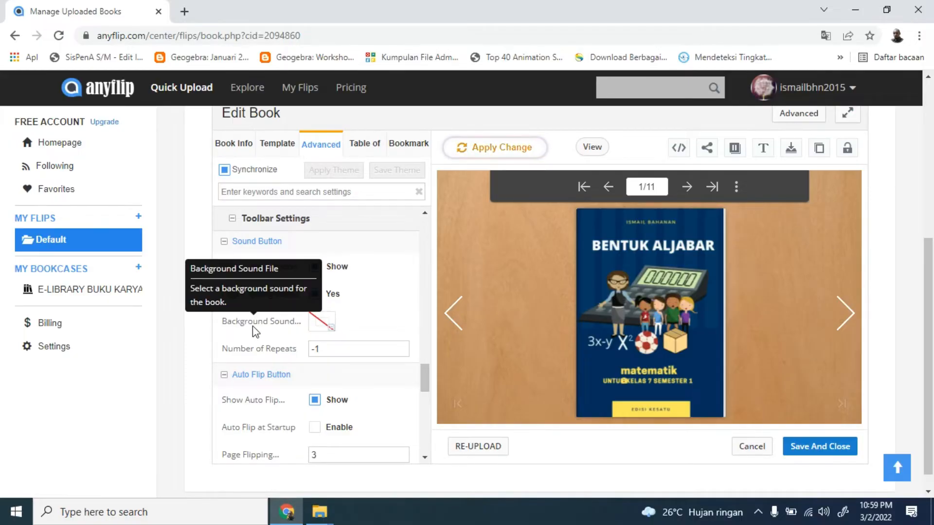
Set the MP3 file from the 1.CONTOH BUKU DIGITAL Canva-PDF folder as the book's background sound and save the book
click(334, 333)
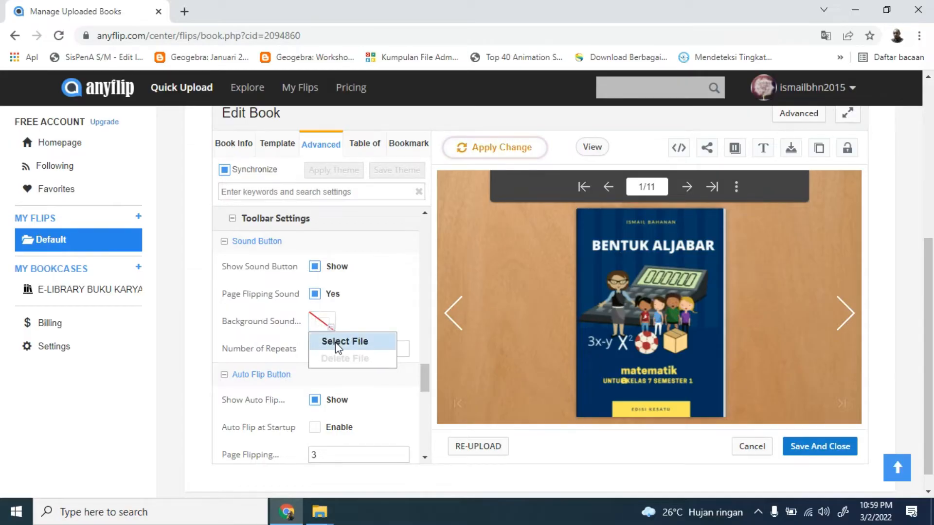
click(335, 342)
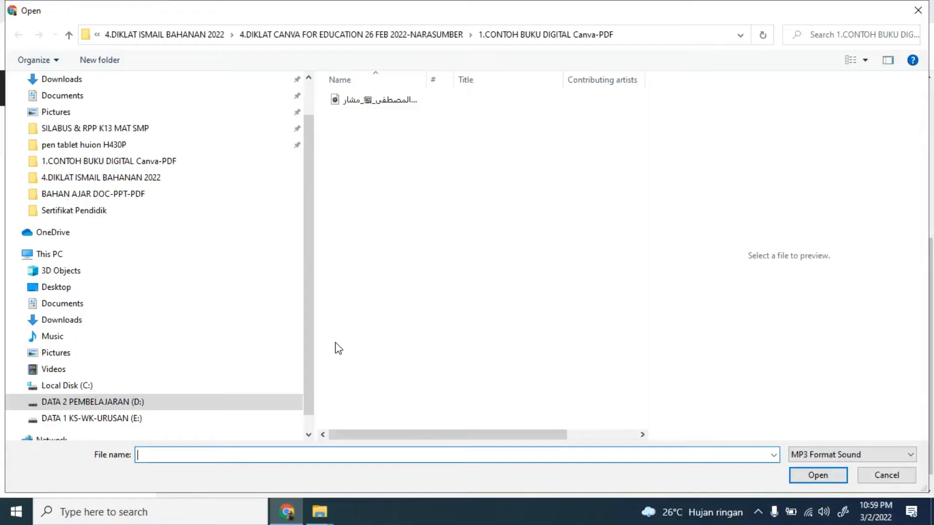
click(15, 402)
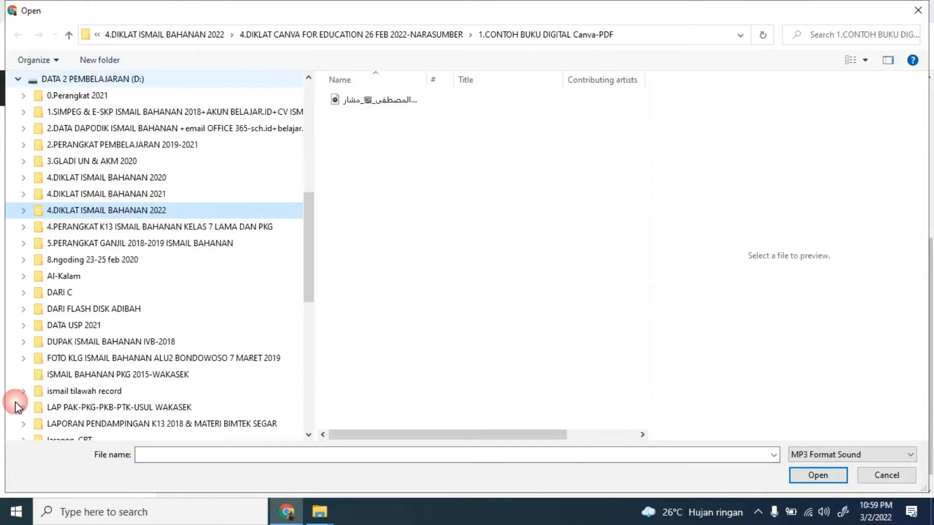
click(143, 210)
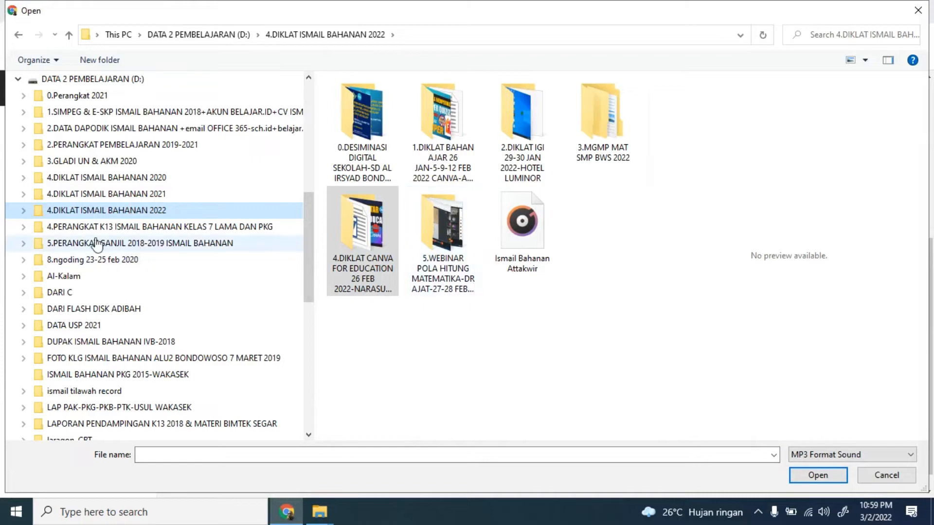
click(23, 211)
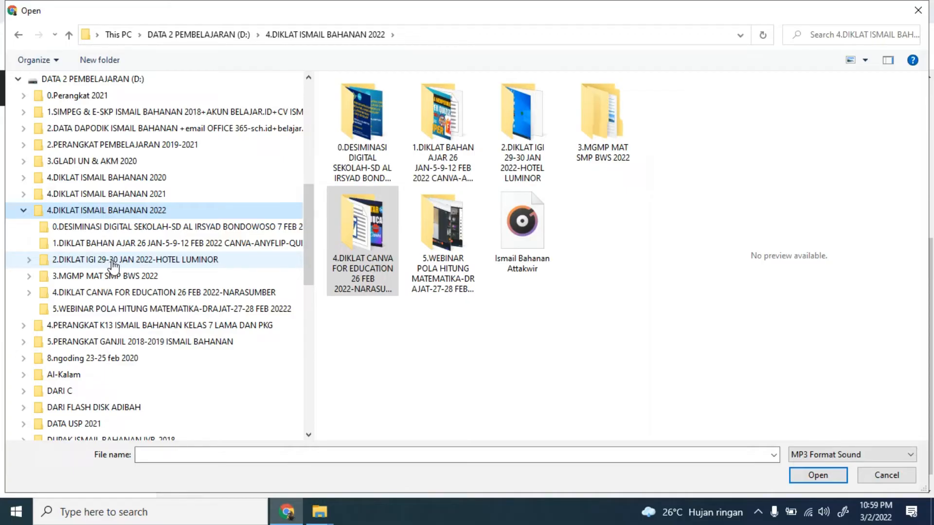
click(138, 296)
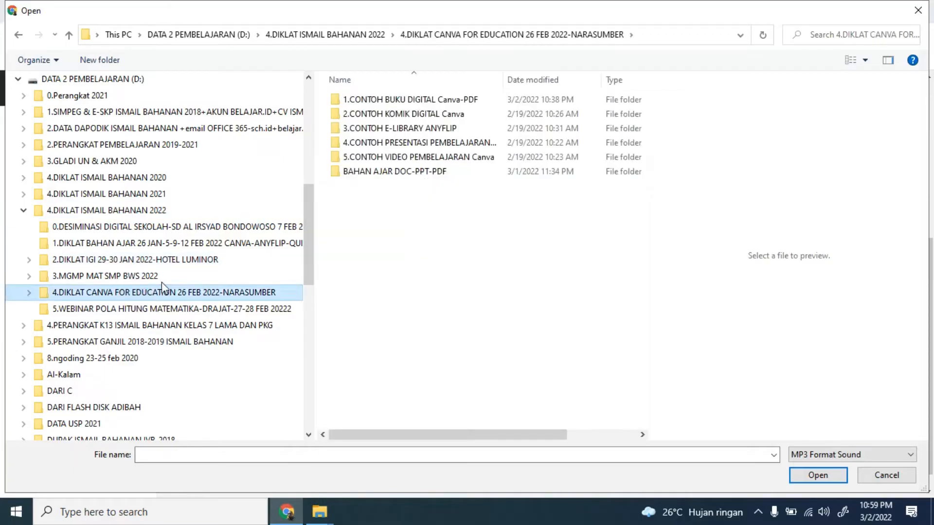
double_click(422, 102)
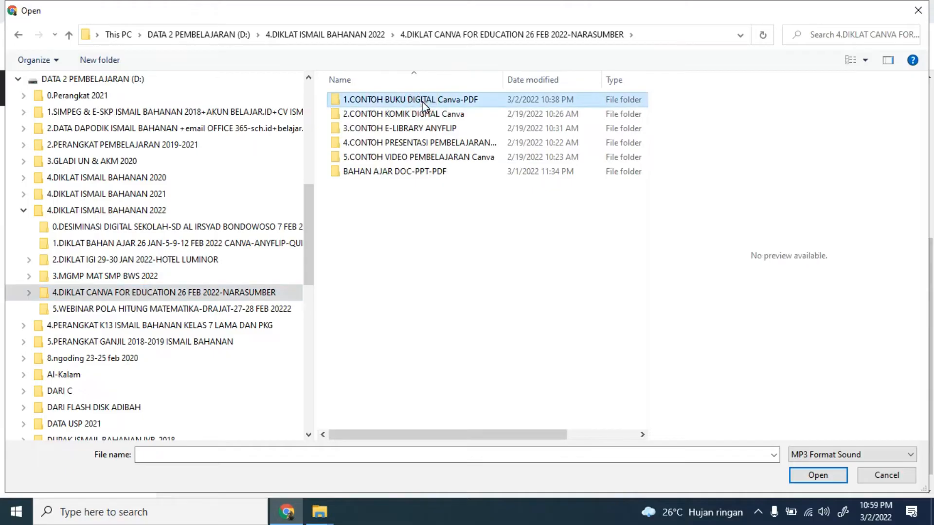
click(421, 101)
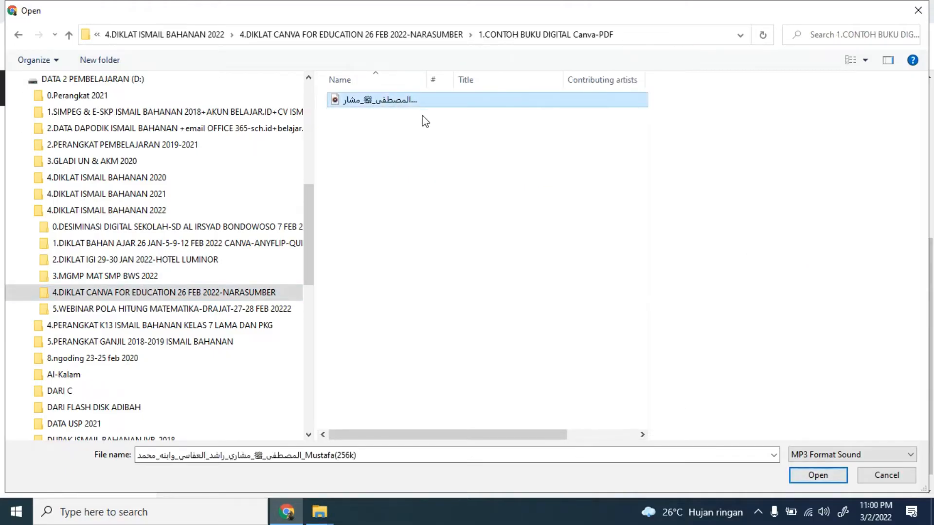
click(808, 479)
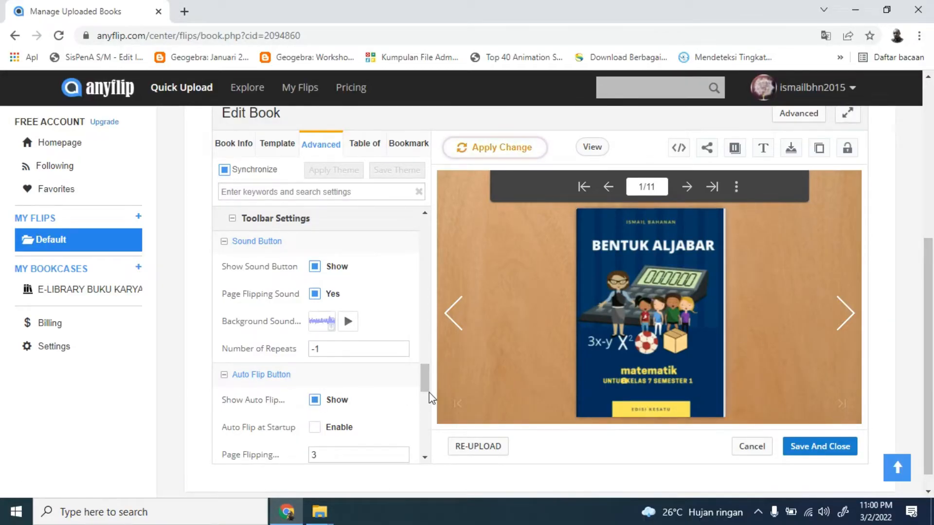
drag(425, 385, 426, 233)
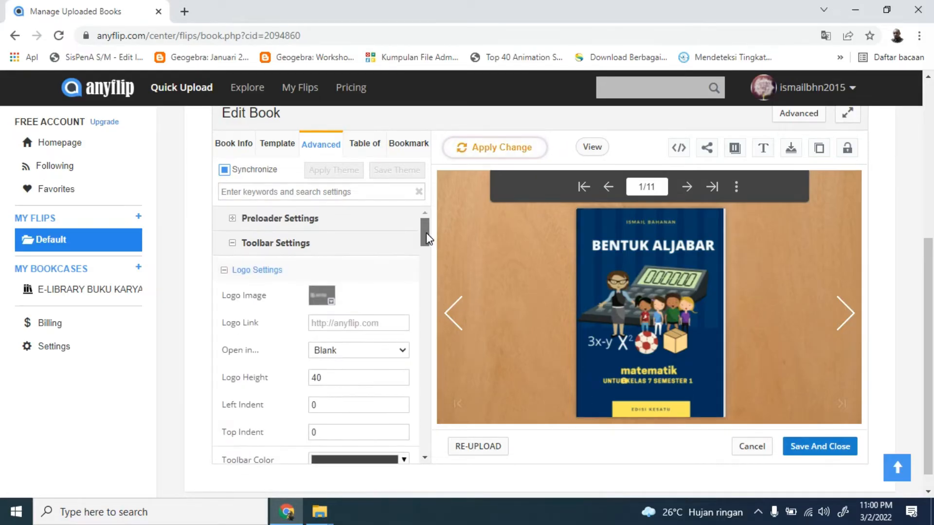
click(805, 448)
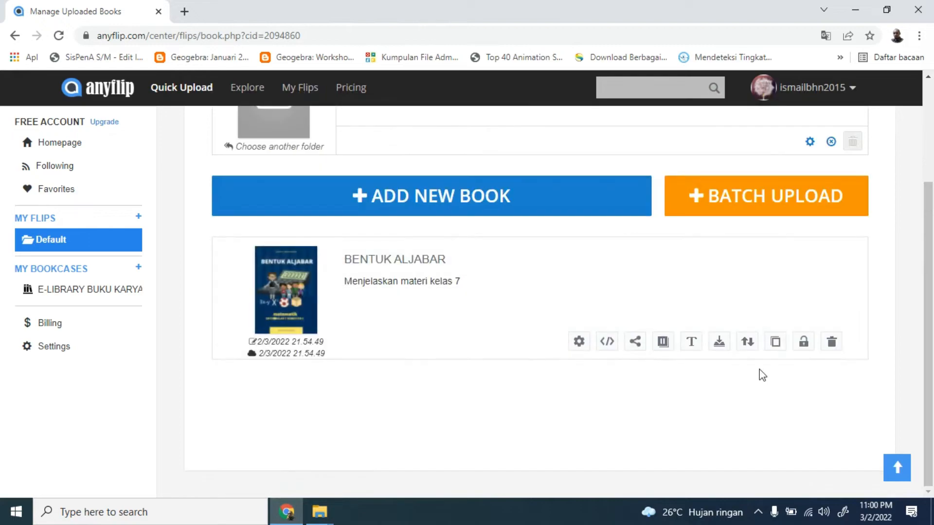
Open the published BENTUK ALJABAR flipbook through its anyflip.com URL and translate the page into Indonesian
mouse_move(290, 289)
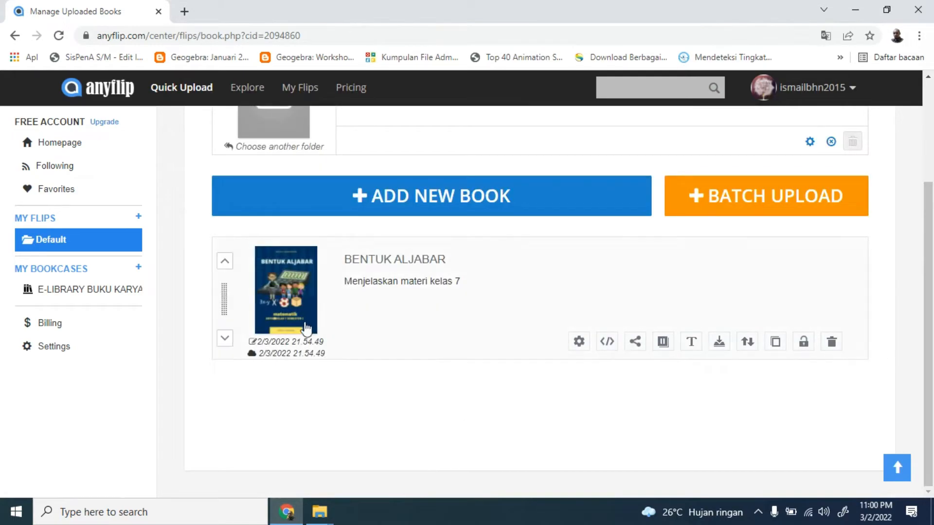
mouse_move(291, 308)
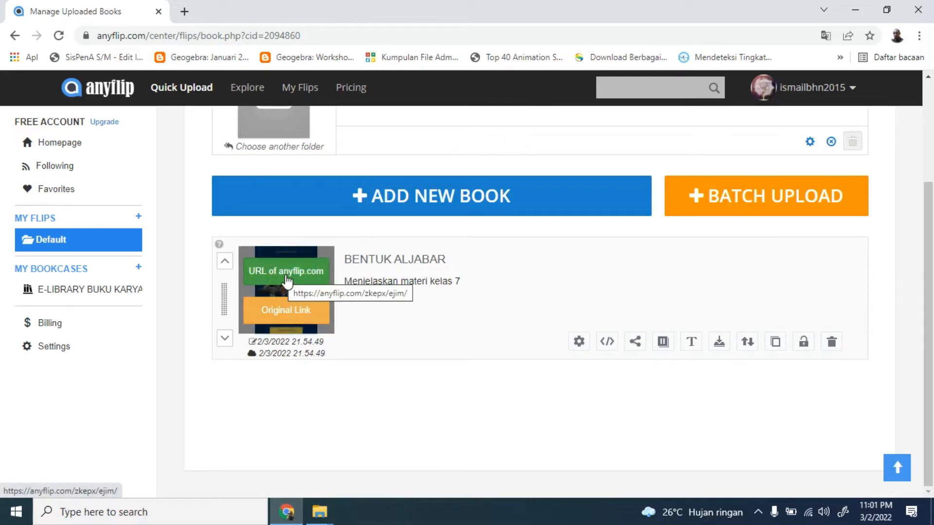
click(281, 274)
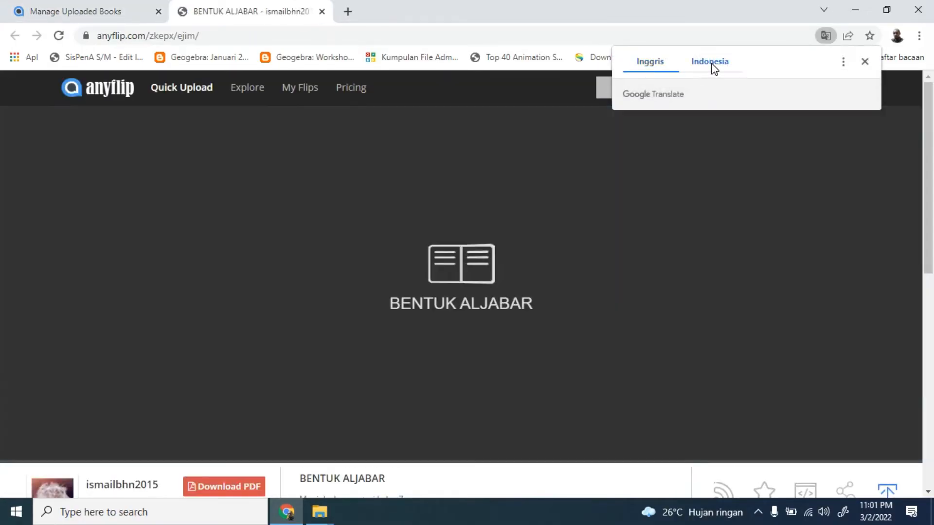
click(712, 69)
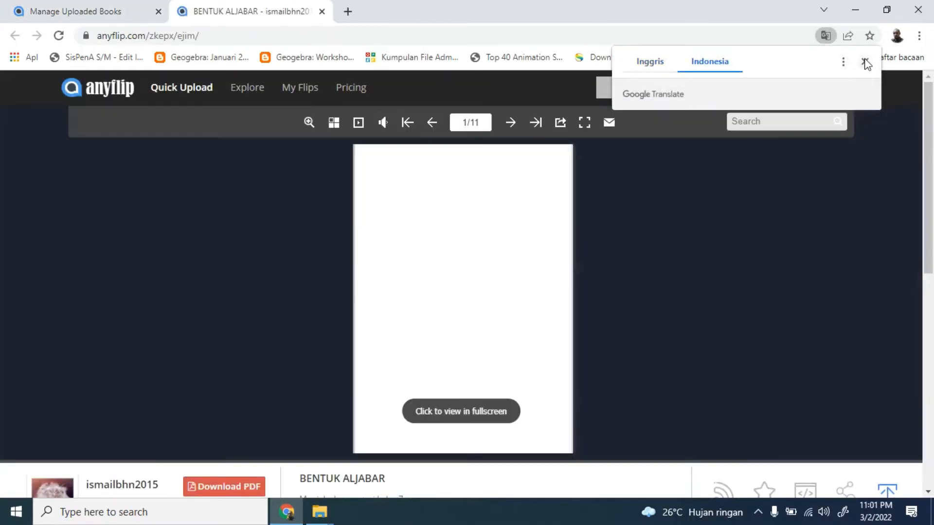
click(869, 63)
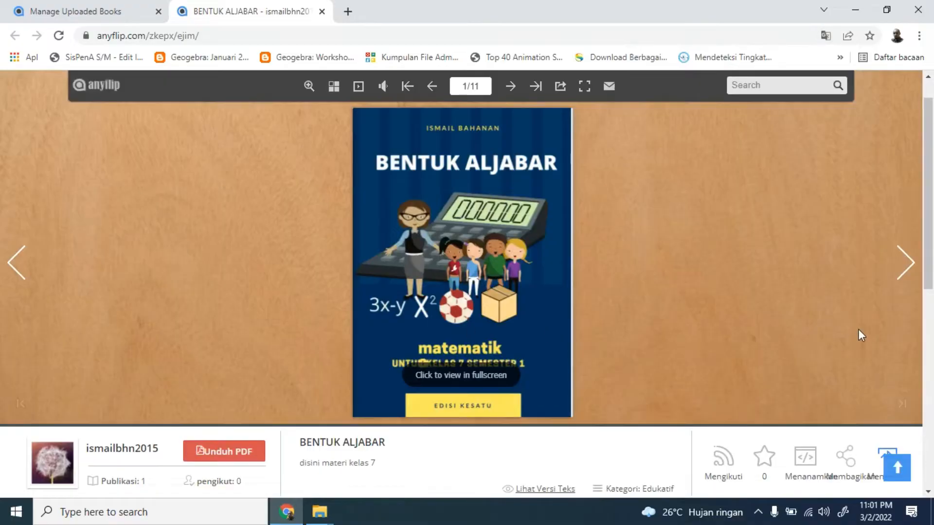
Leaf through the published flipbook to the last page and back to the cover with the sound playing
click(720, 358)
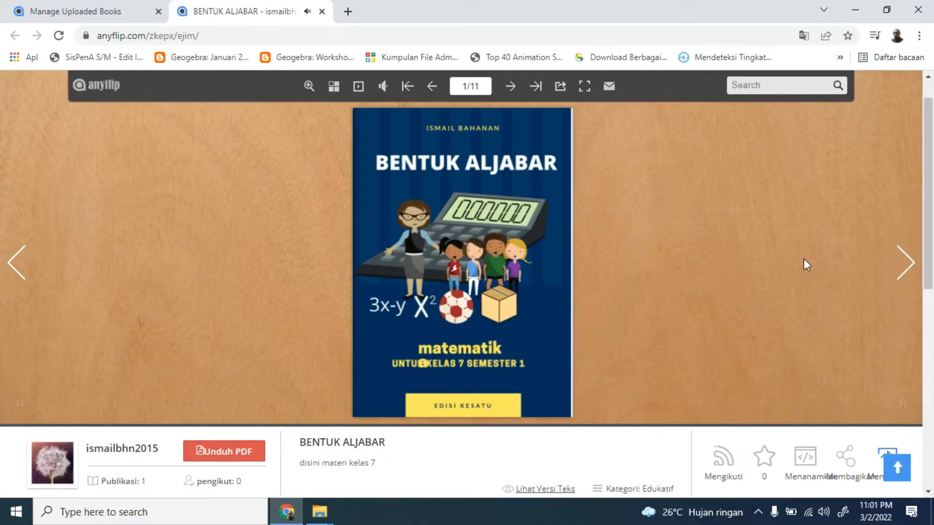
click(905, 275)
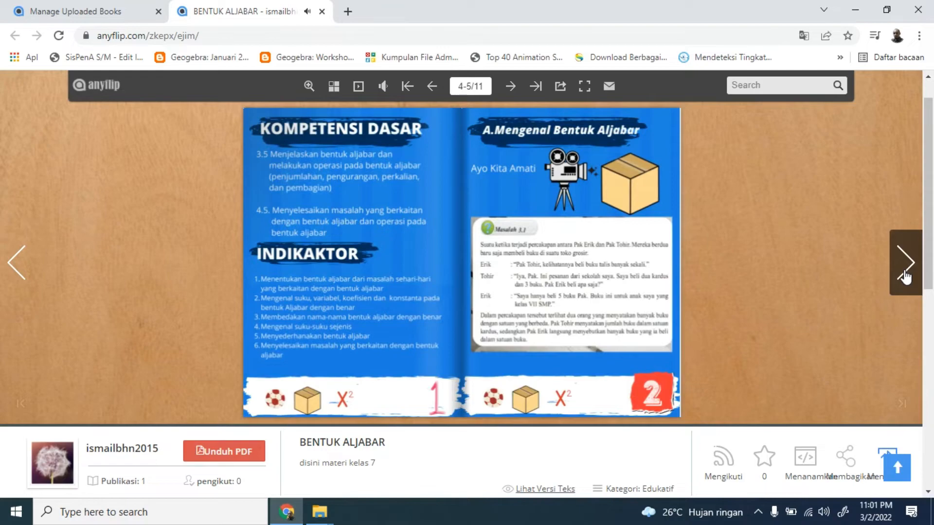
click(905, 275)
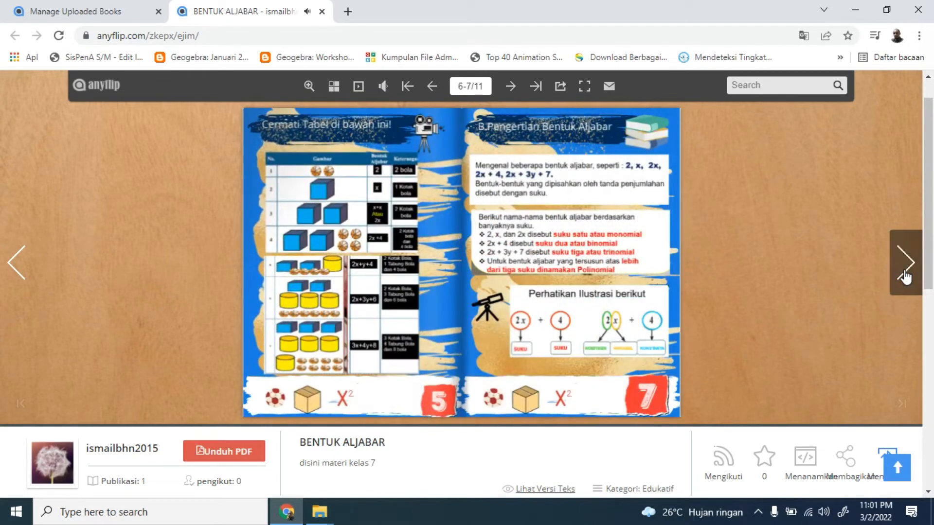
click(905, 276)
click(905, 275)
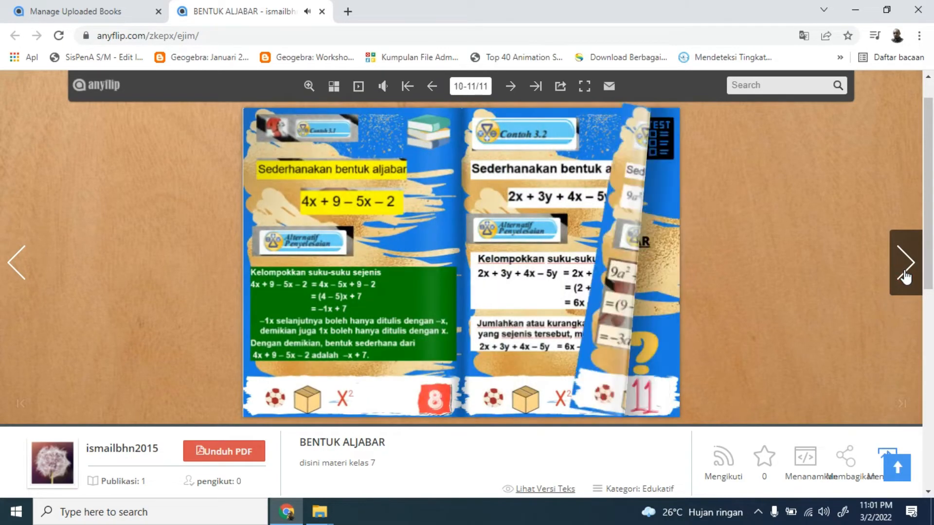
click(905, 275)
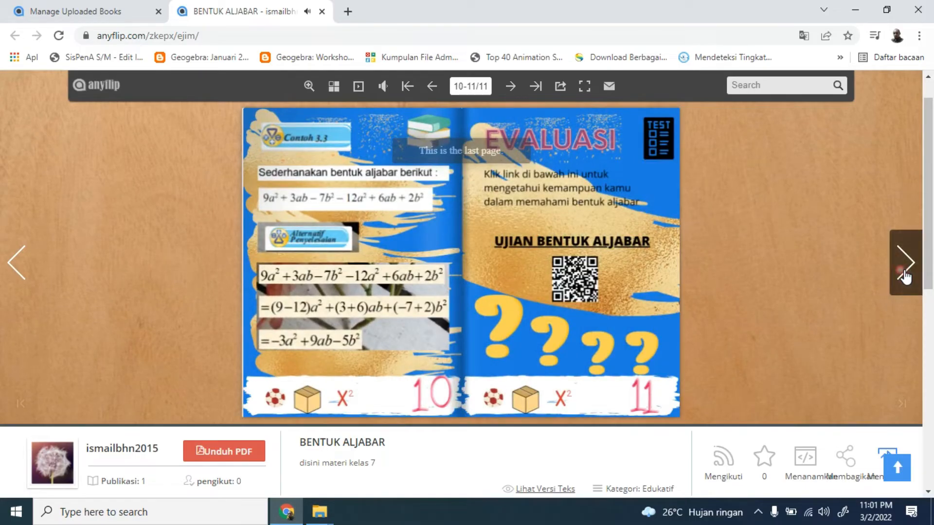
click(29, 269)
click(22, 270)
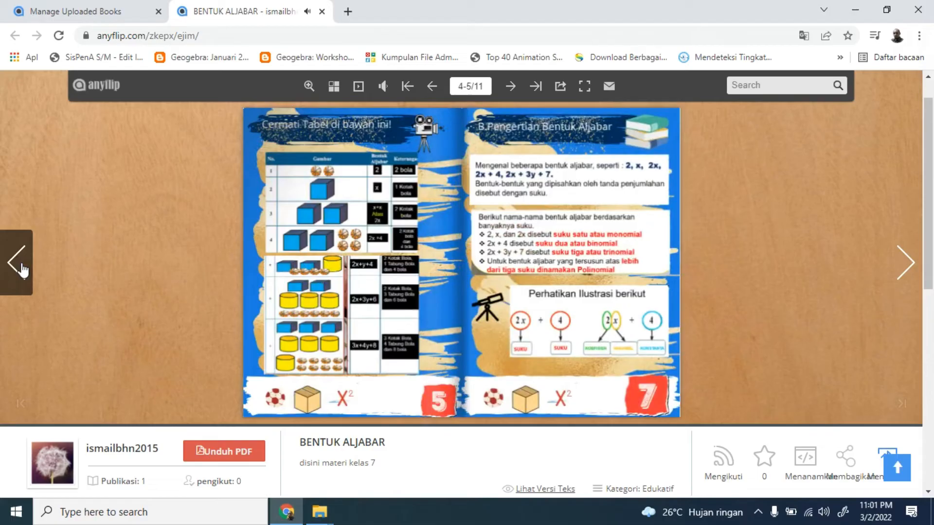
click(22, 270)
click(22, 270)
click(23, 270)
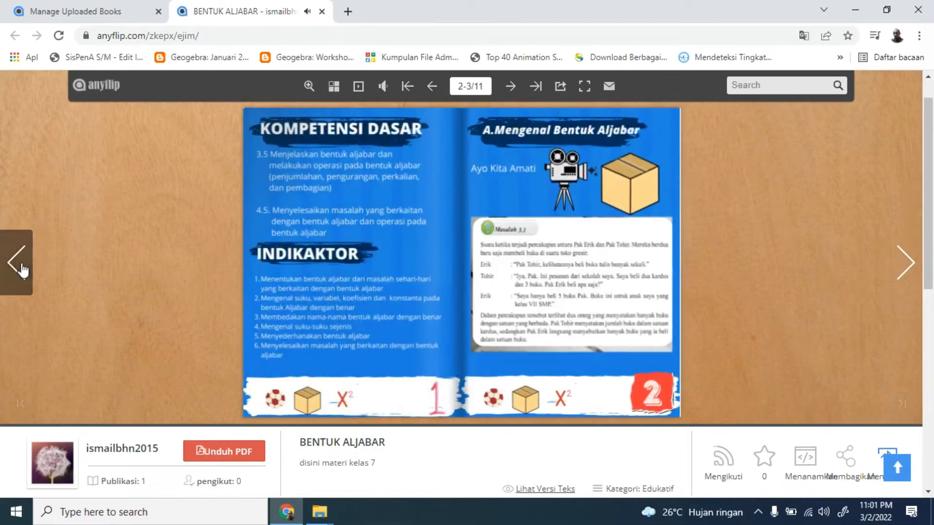
click(22, 270)
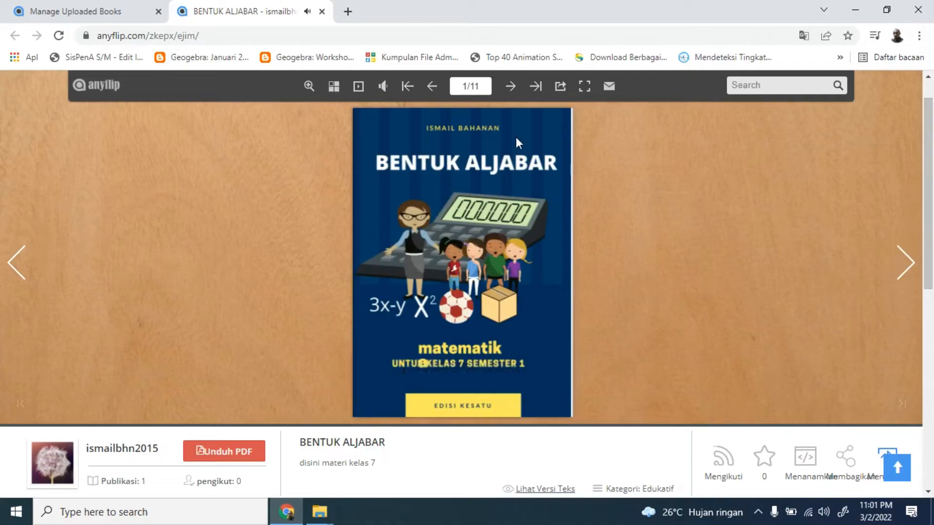
Page forward to pages 6-7 with the viewer's navigation controls and return to the first page
click(511, 94)
click(511, 95)
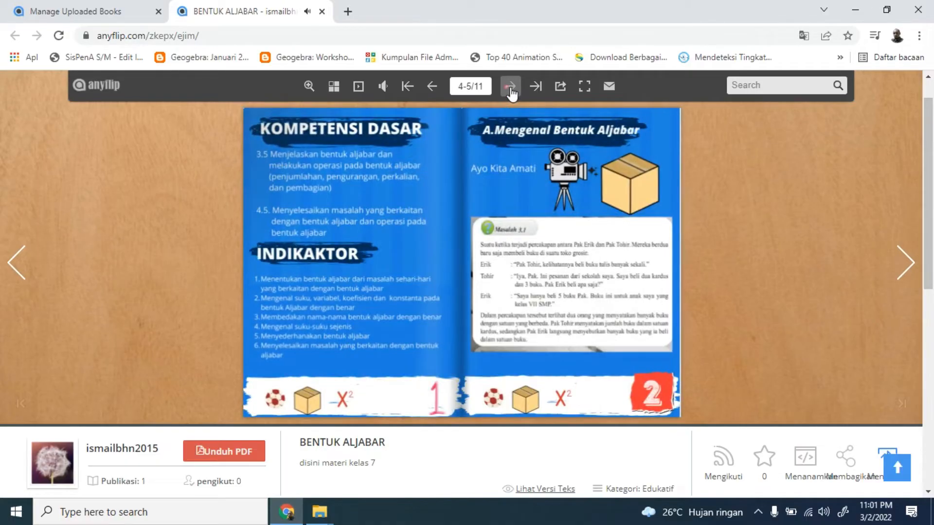
click(511, 94)
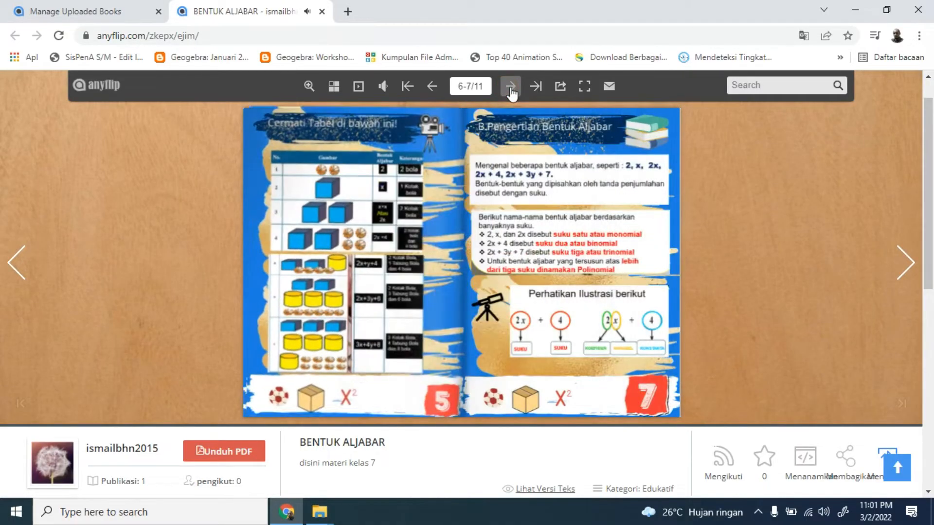
click(409, 87)
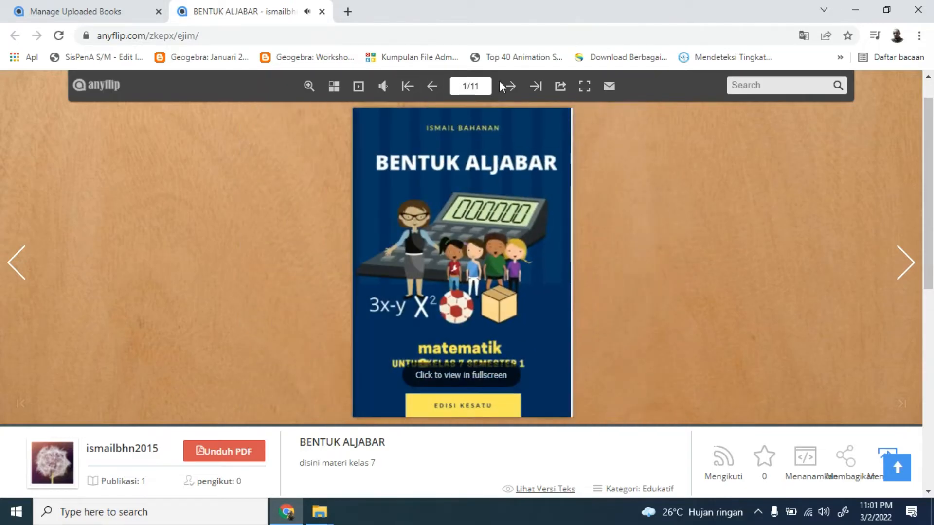
View the flipbook in full screen up to pages 4-5, exit full screen and close the flipbook page
click(594, 86)
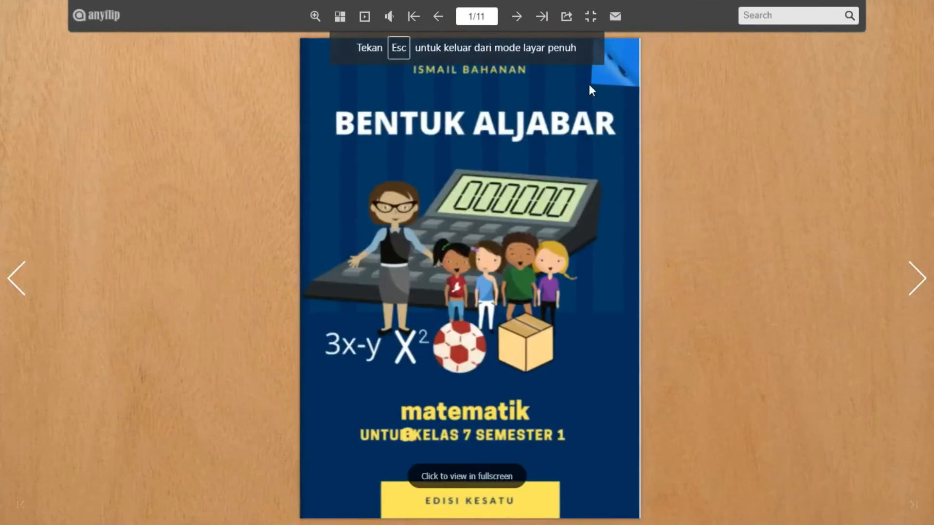
click(9, 295)
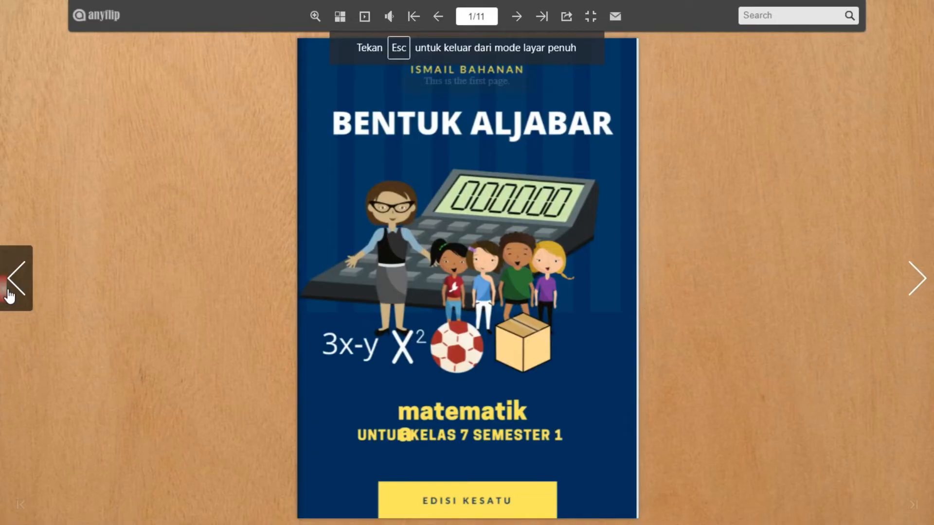
click(917, 293)
click(918, 294)
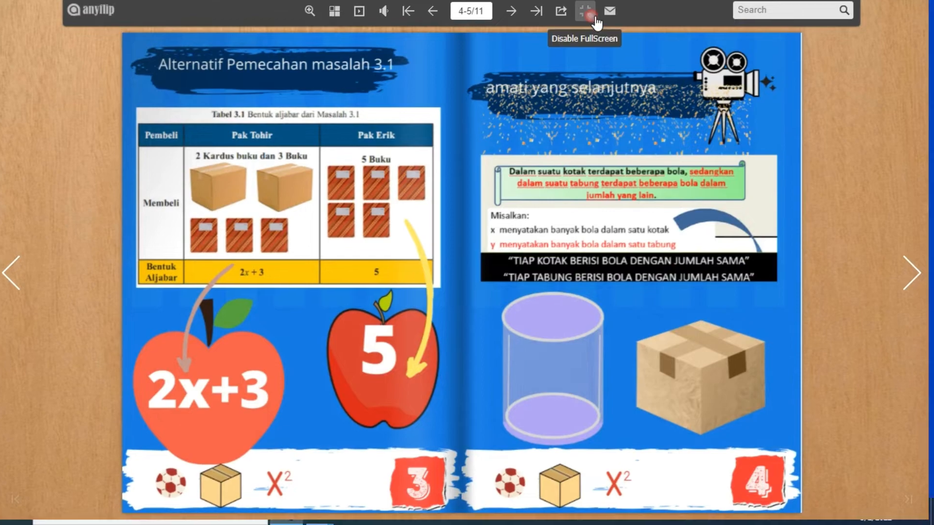
click(592, 18)
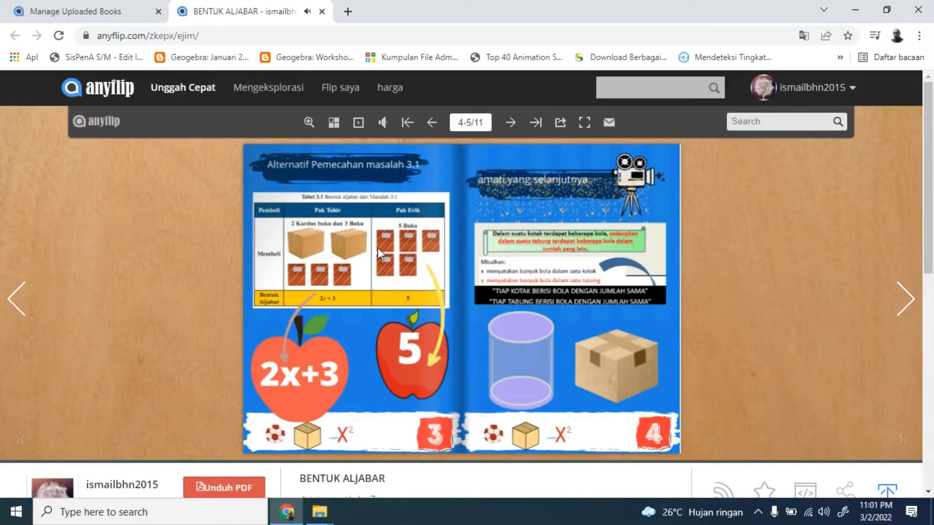
scroll(565, 141, down, 1)
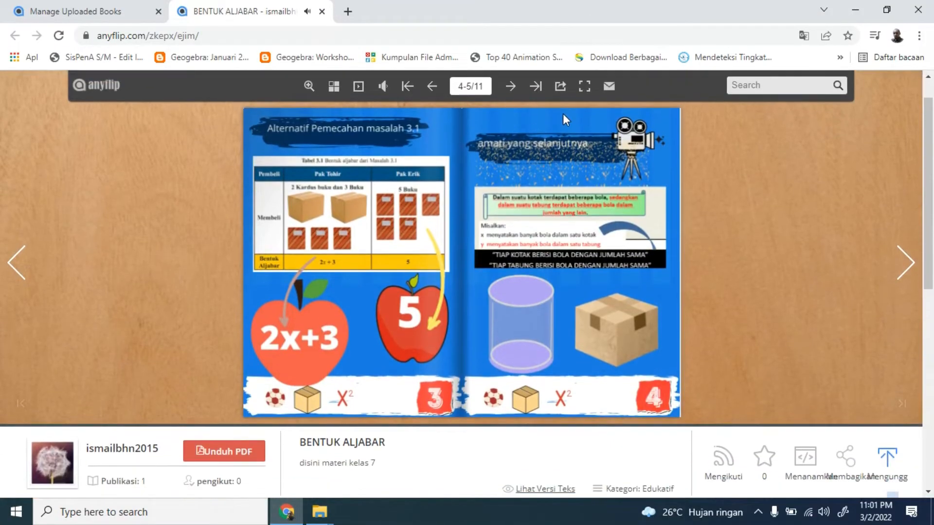
click(322, 11)
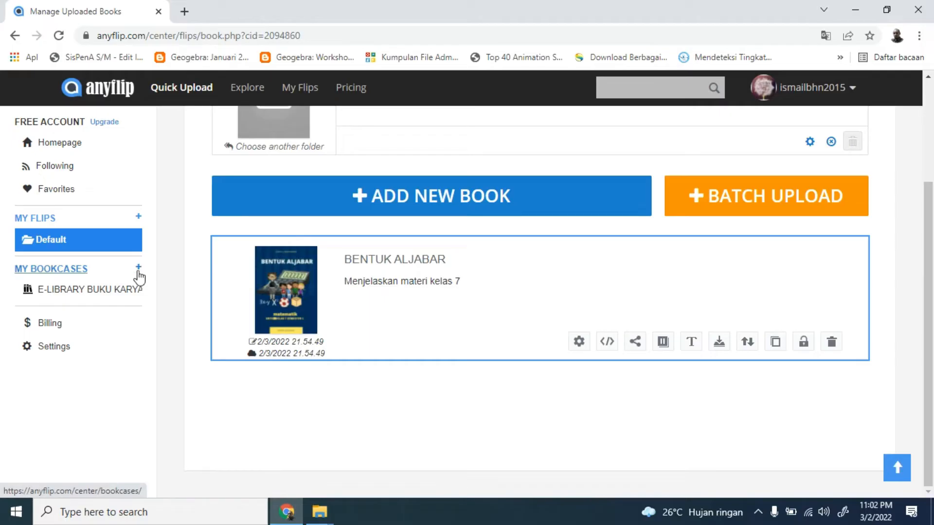
Add the BENTUK ALJABAR book from the Default folder to the E-LIBRARY BUKU KARYA DIKLAT IGI BONDOWOSO bookcase and save
click(121, 294)
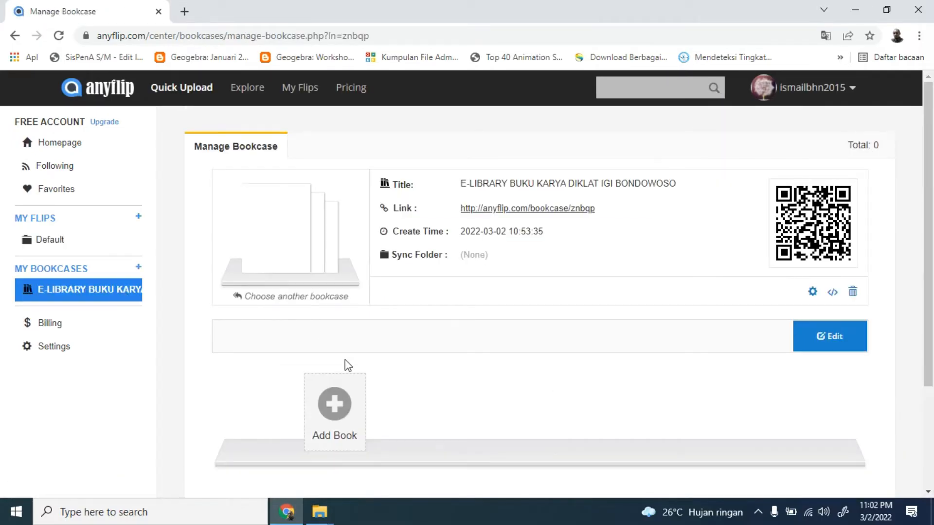
click(345, 425)
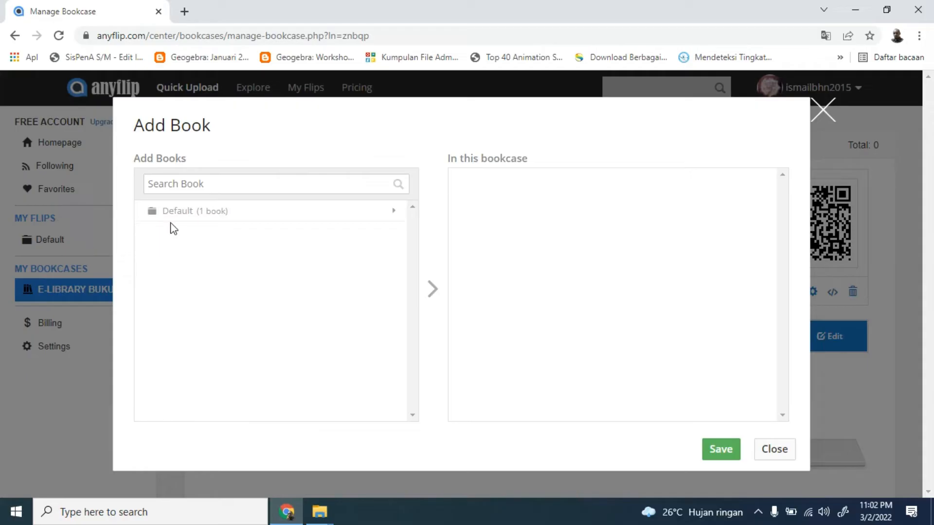
click(395, 214)
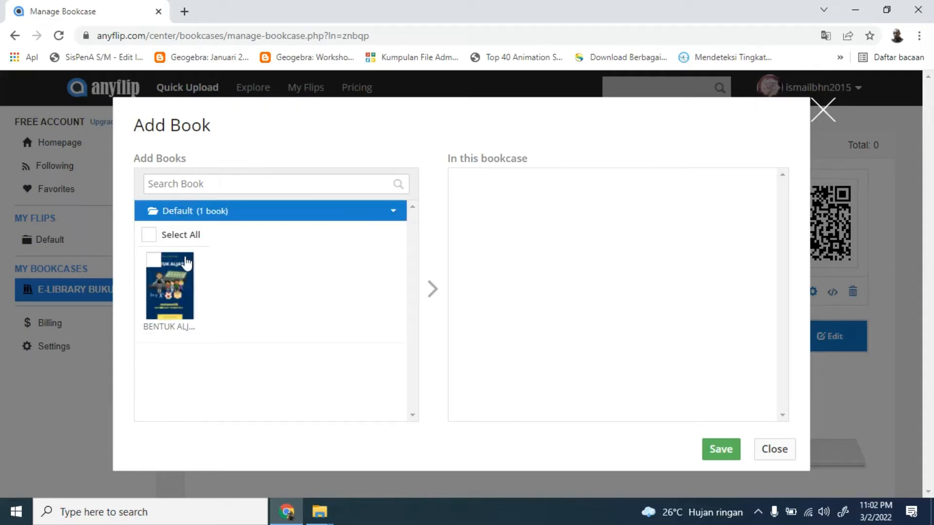
click(177, 294)
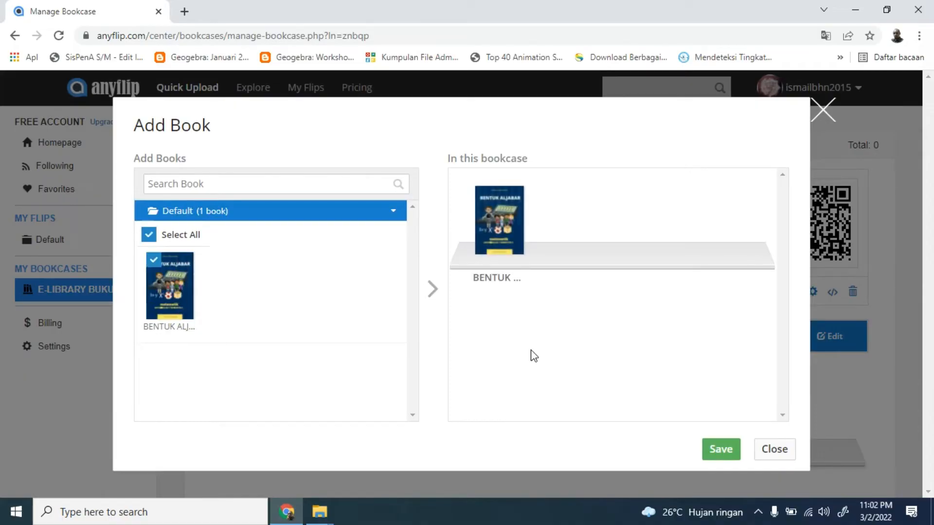
click(726, 447)
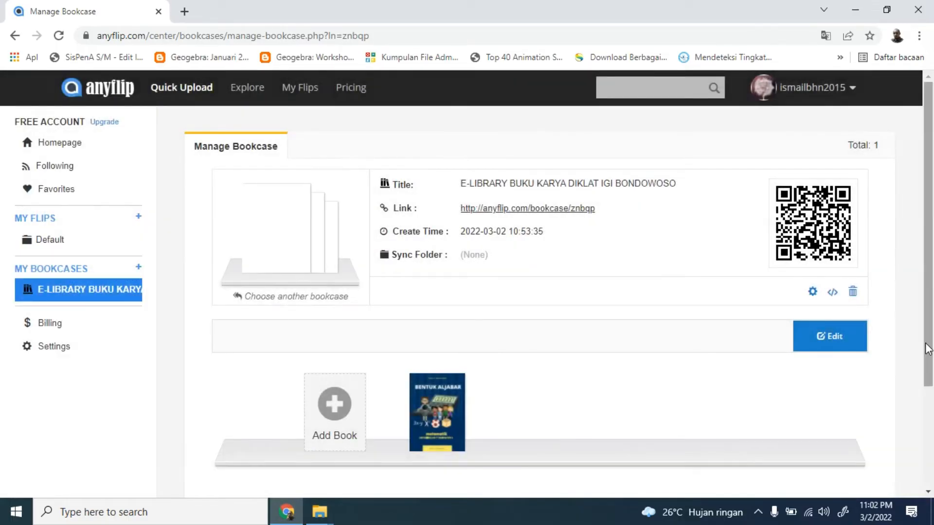
View the E-LIBRARY bookcase's public page through its anyflip.com link and return to the bookcase management page
drag(924, 353, 930, 373)
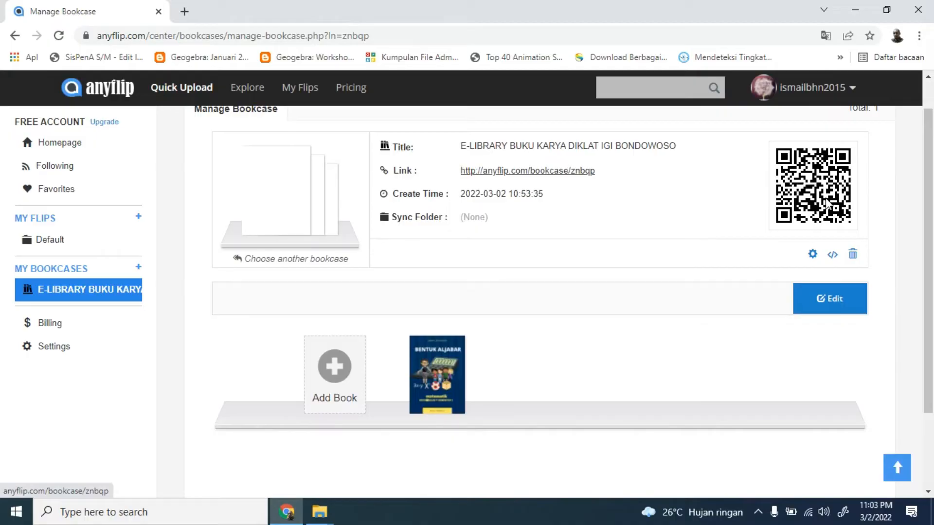
click(532, 171)
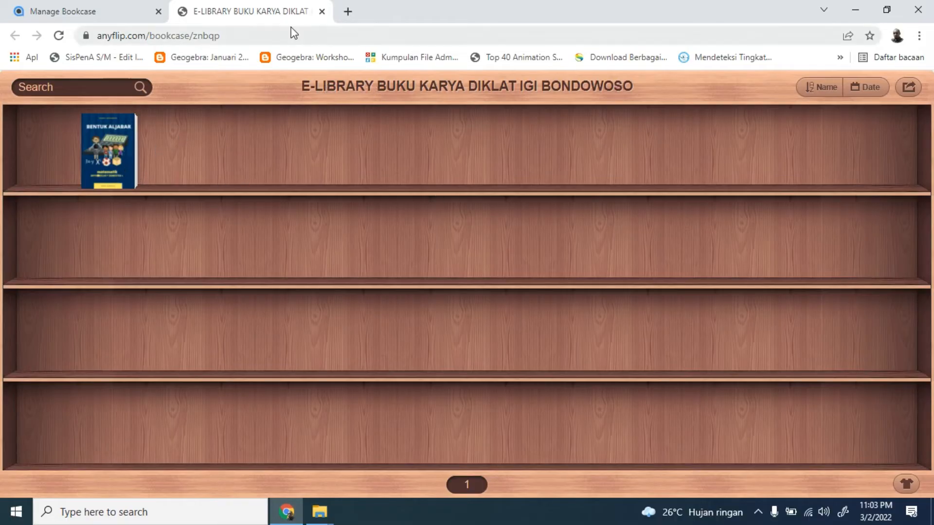
click(322, 11)
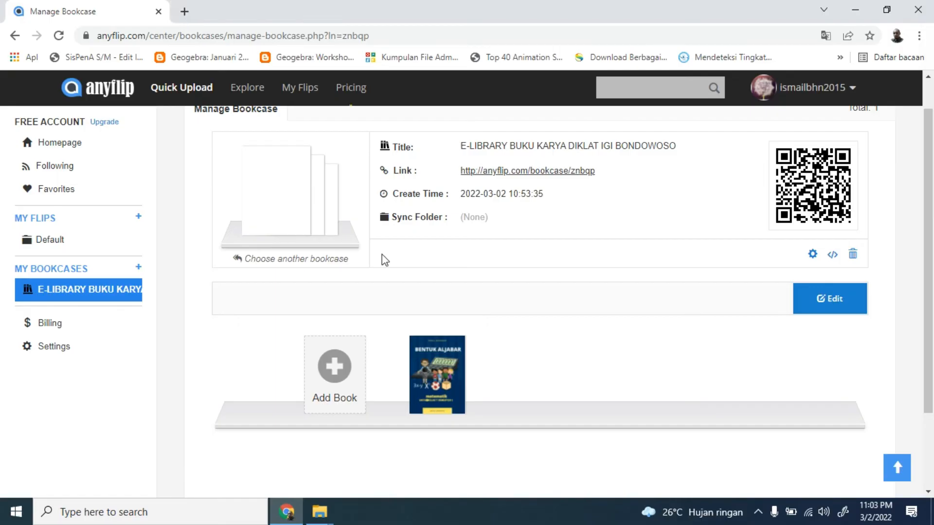
scroll(932, 373, up, 1)
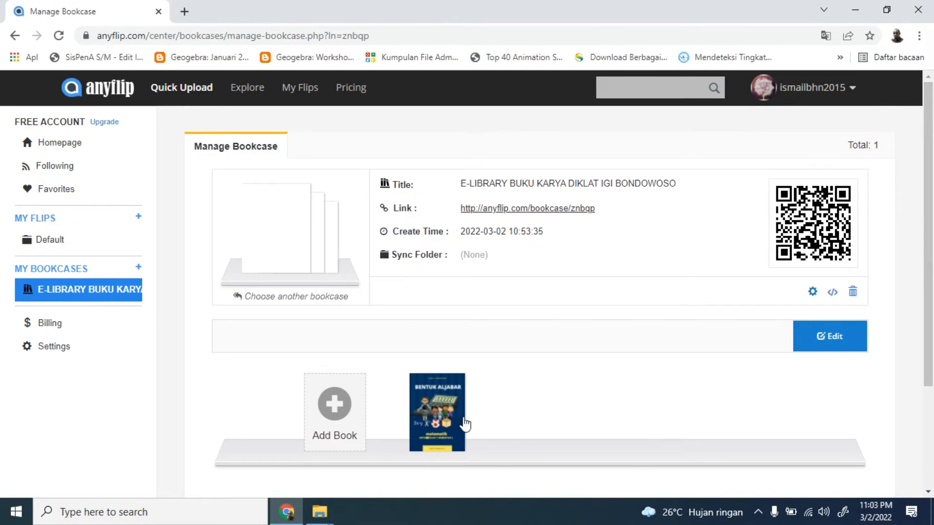
Upload the PDF file IPA-Iz as a new book in the Default folder
click(68, 245)
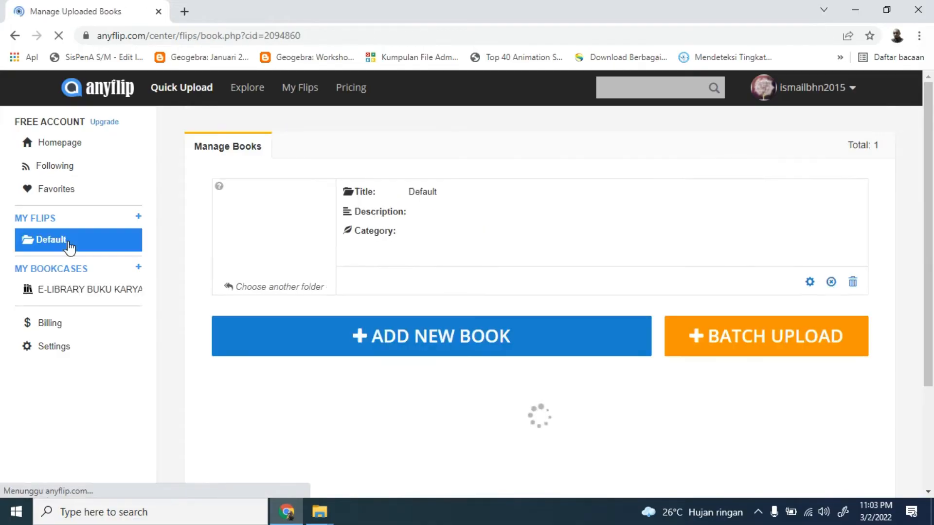
click(442, 343)
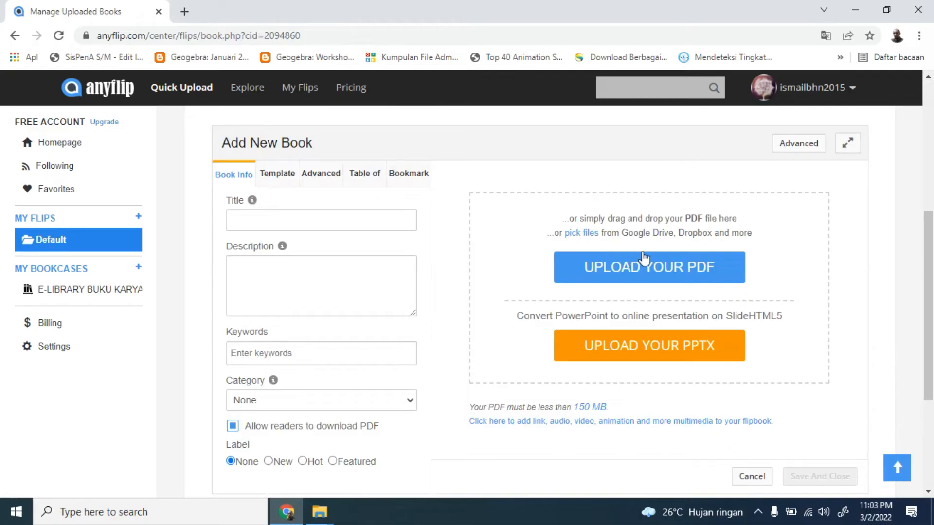
click(644, 268)
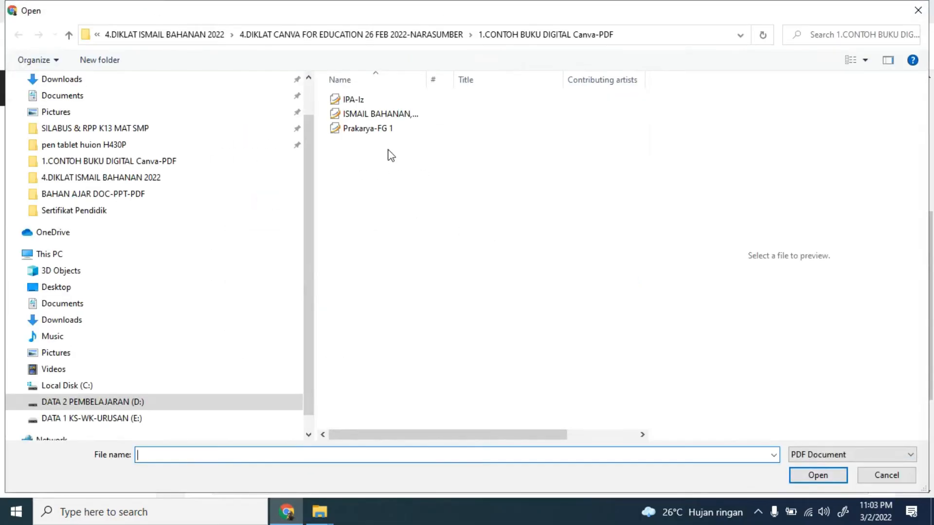
click(366, 101)
click(800, 472)
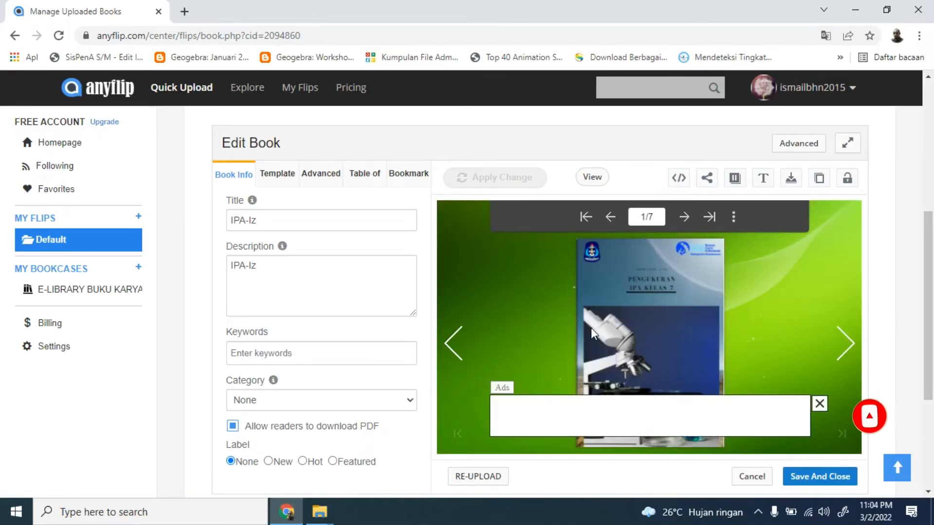
Dismiss the ad over the IPA-Iz preview, leaf through pages 2-5 and return to the cover
click(822, 404)
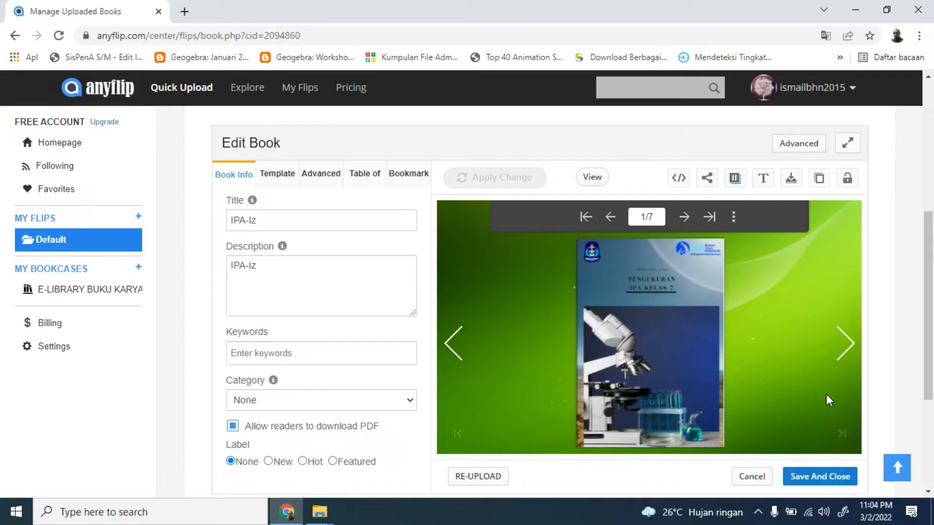
click(854, 344)
click(855, 345)
click(453, 344)
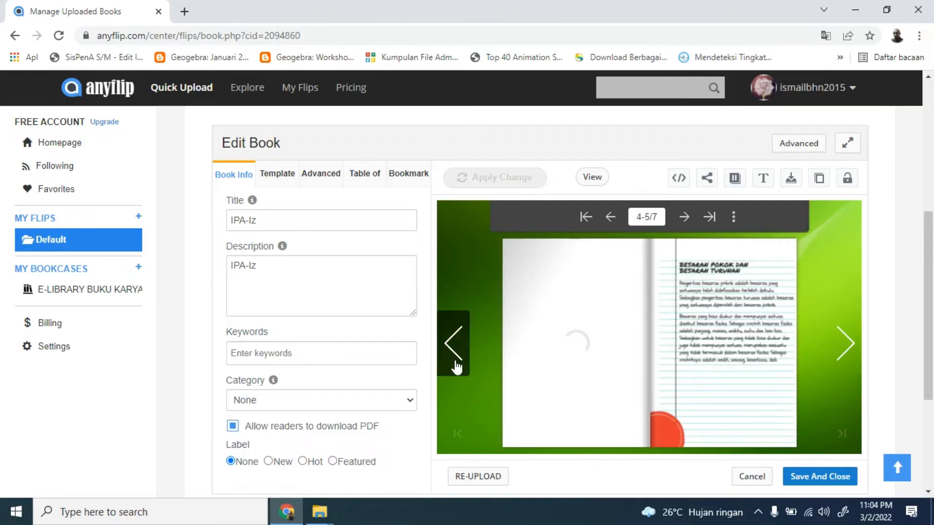
click(852, 358)
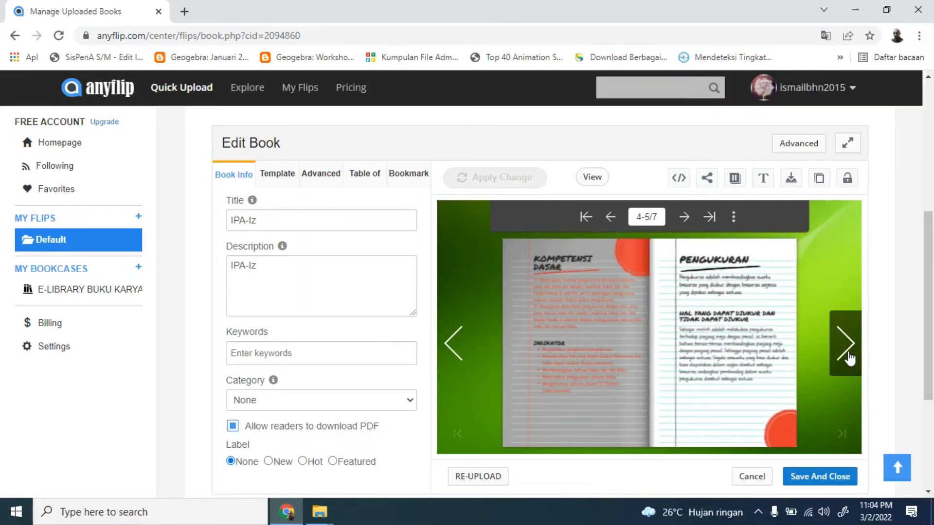
click(453, 344)
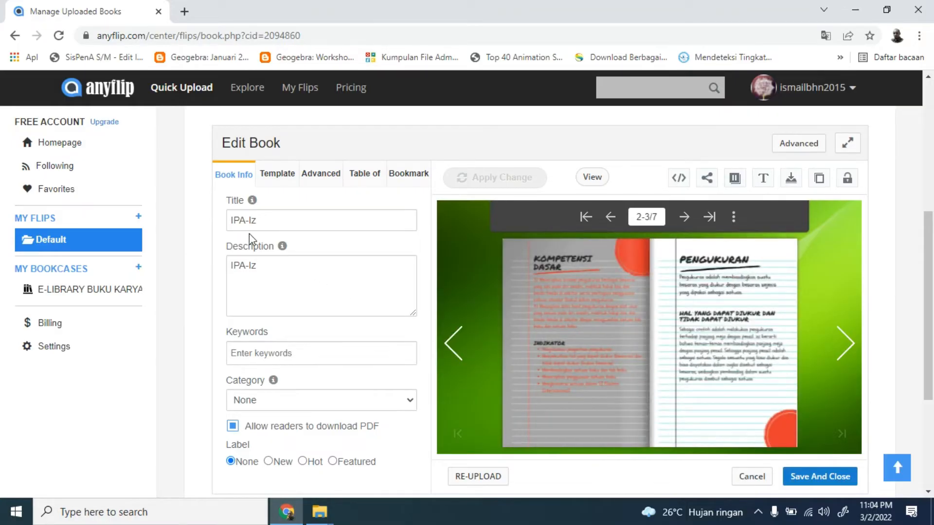
click(452, 344)
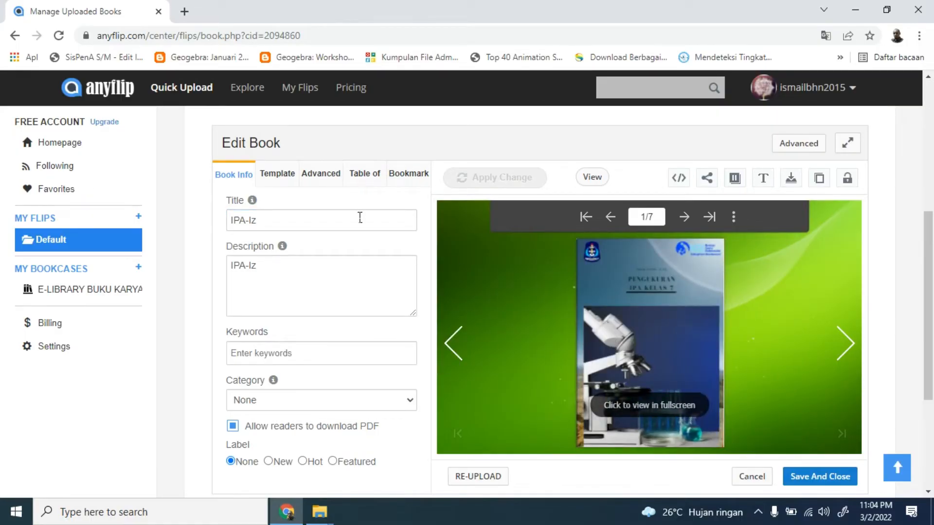
Set the new book's title to PENGUKURAN and its description to IPA KELAS 7
drag(290, 224, 247, 221)
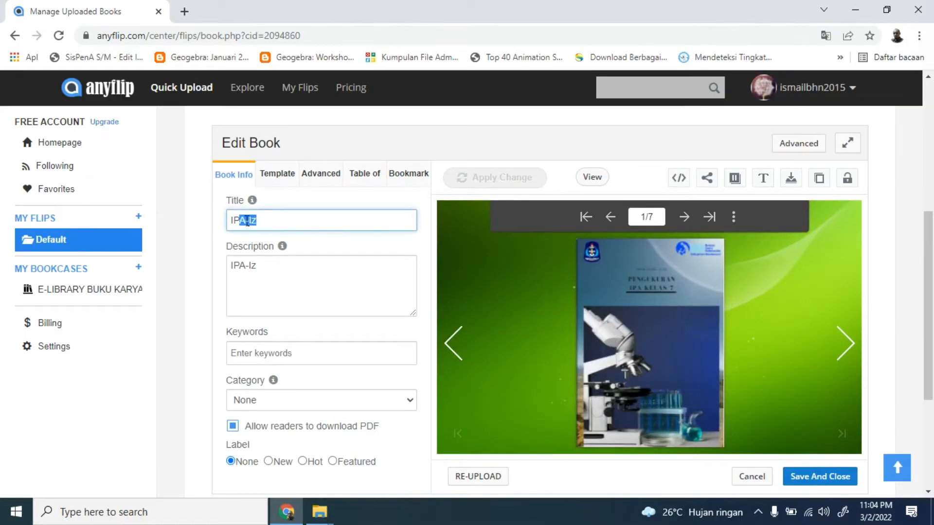
text(PEN)
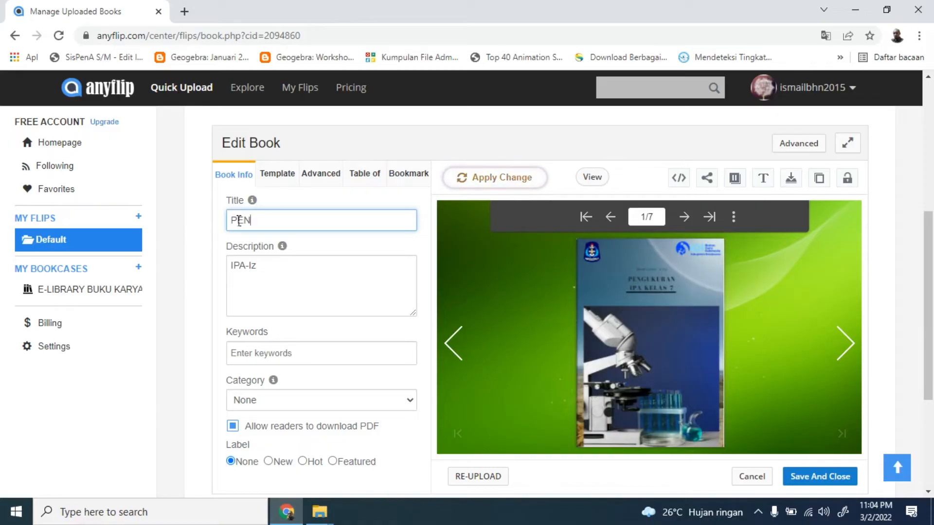
text(GUKURAN)
click(265, 271)
key(BackSpace)
key(BackSpace)
key(BackSpace)
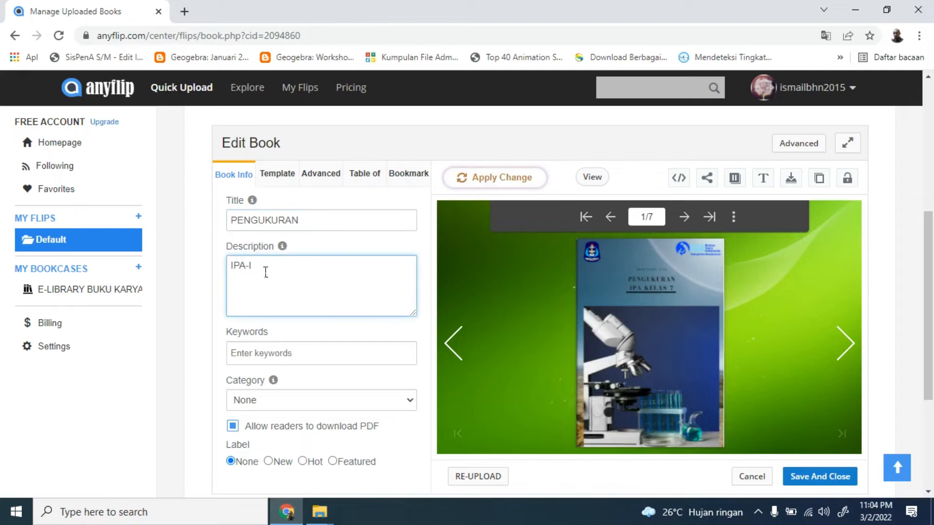
text(KELAS 7)
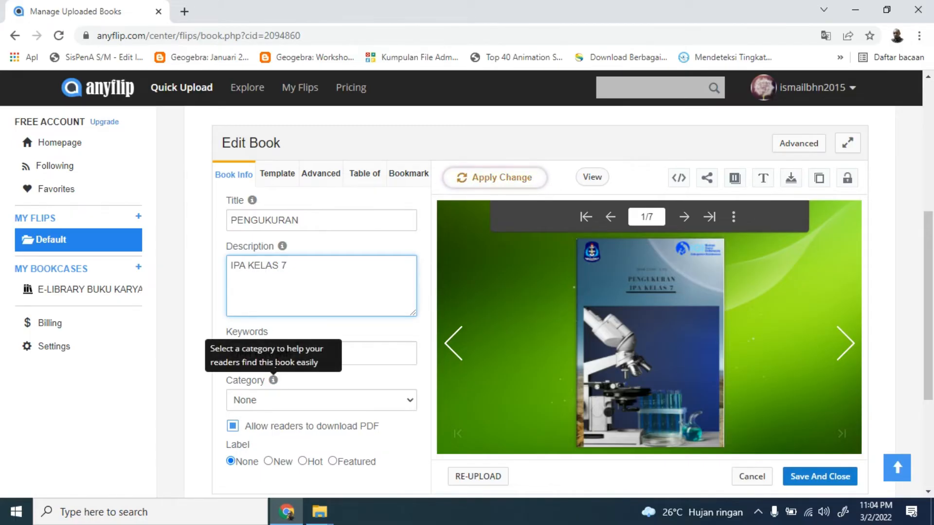
Set the PENGUKURAN book's category to Educative, leaving the keywords blank
click(360, 358)
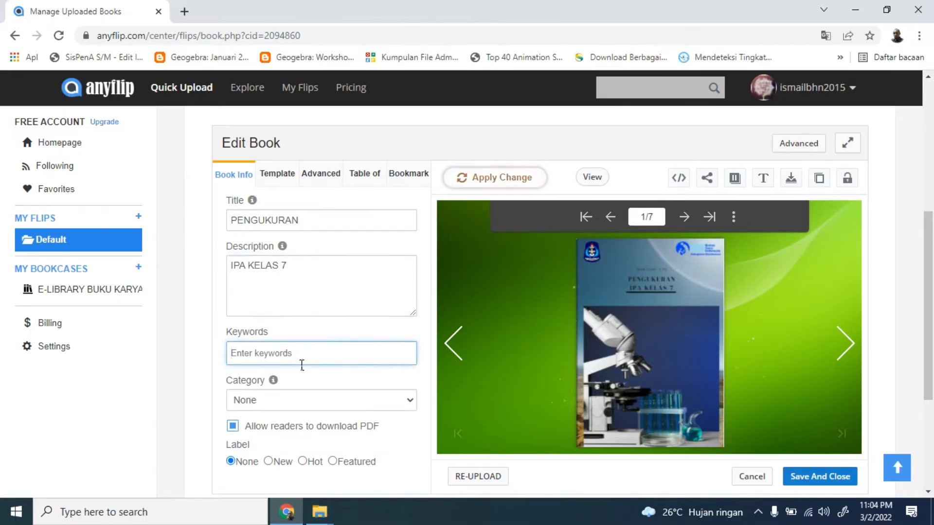
click(408, 405)
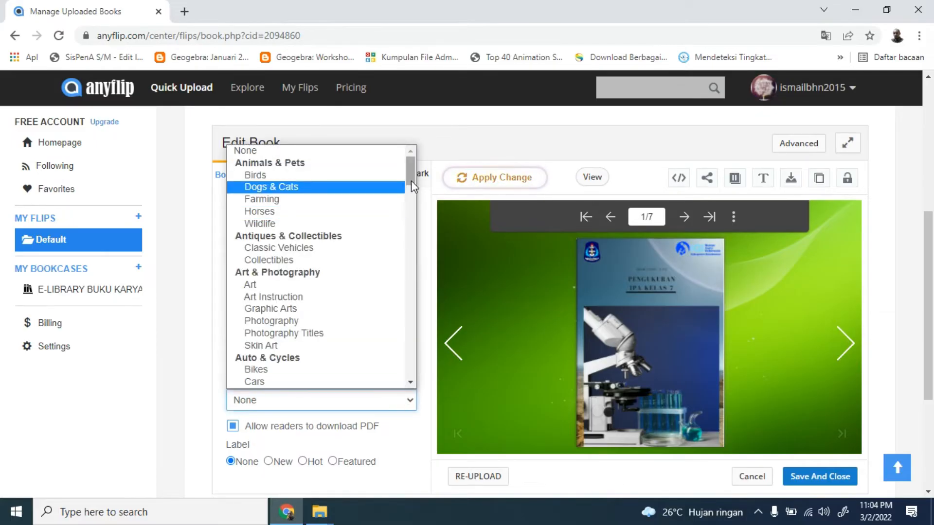
drag(410, 180, 414, 210)
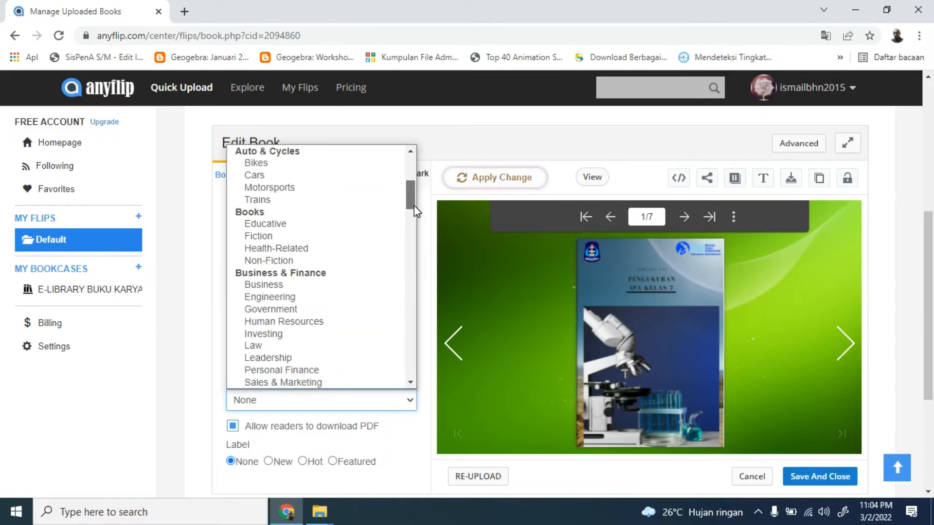
click(272, 224)
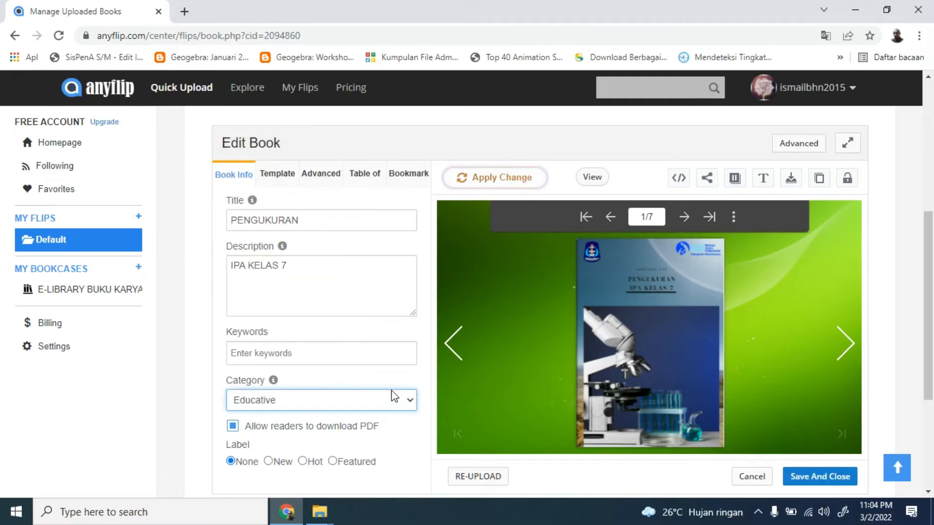
Apply the Unreal template from the Handy group to the book and dismiss the ad over the preview
click(279, 189)
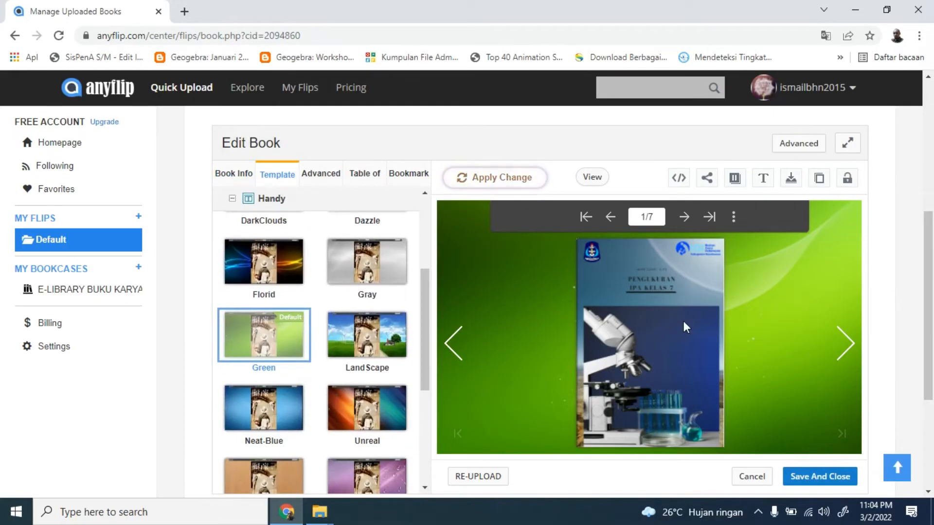
double_click(341, 404)
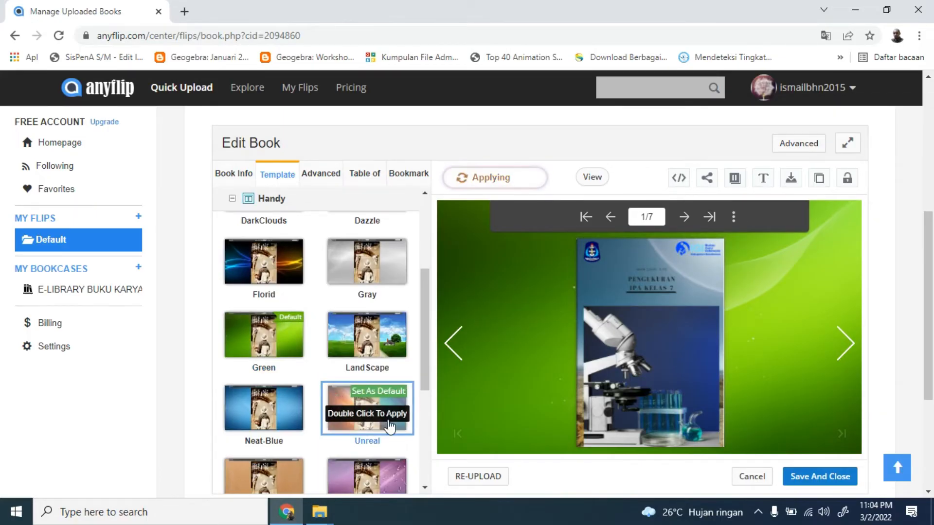
double_click(357, 417)
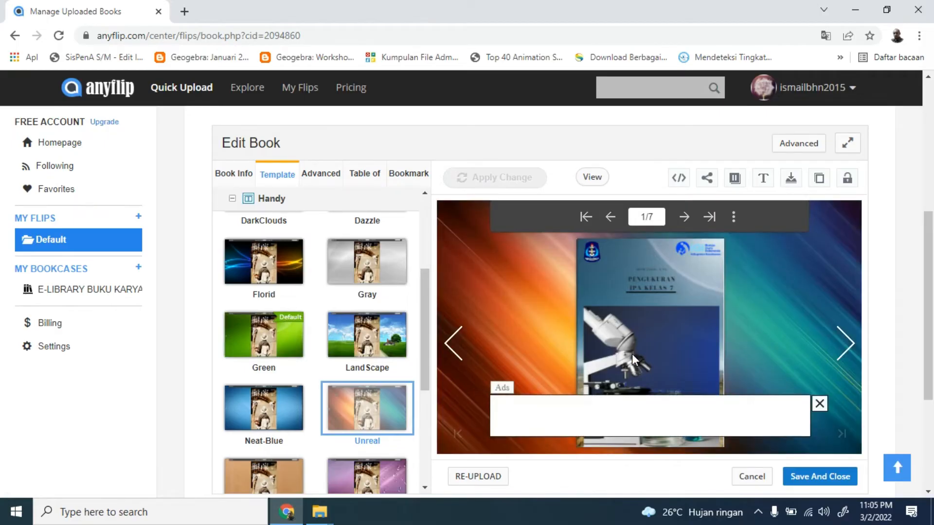
click(819, 403)
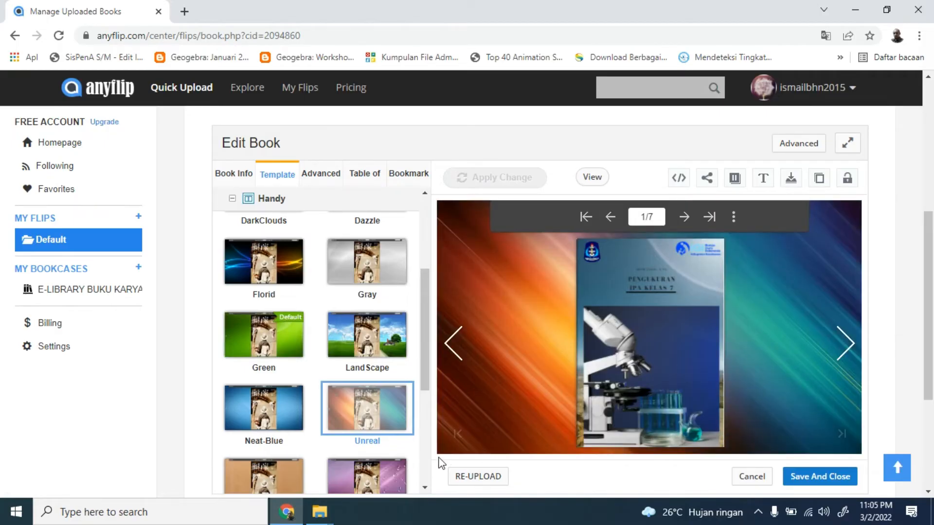
scroll(427, 326, down, 1)
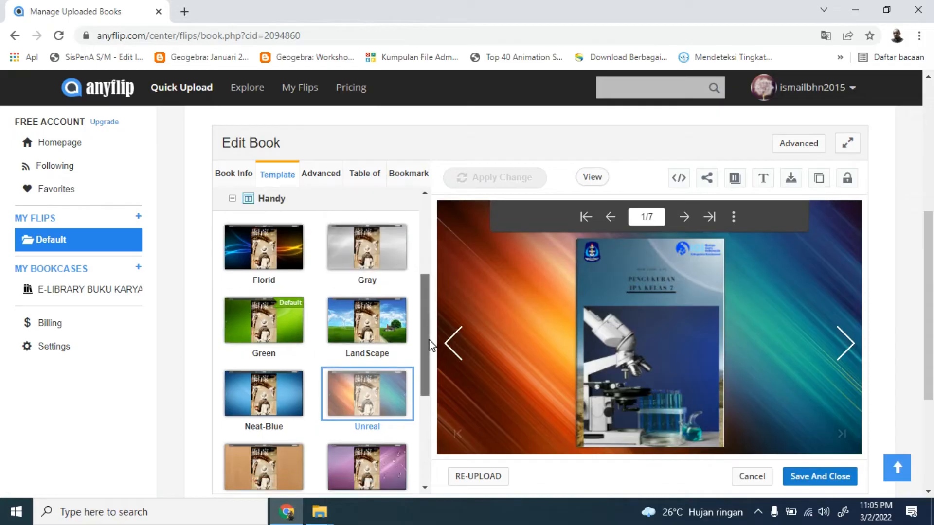
drag(430, 342, 430, 284)
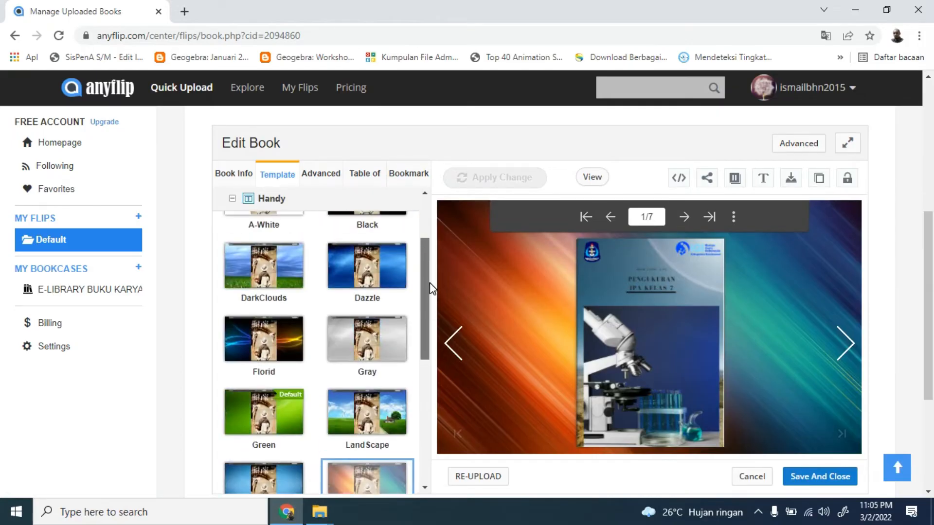
Enable the page flipping sound for the PENGUKURAN book, keeping its sound button shown
click(319, 176)
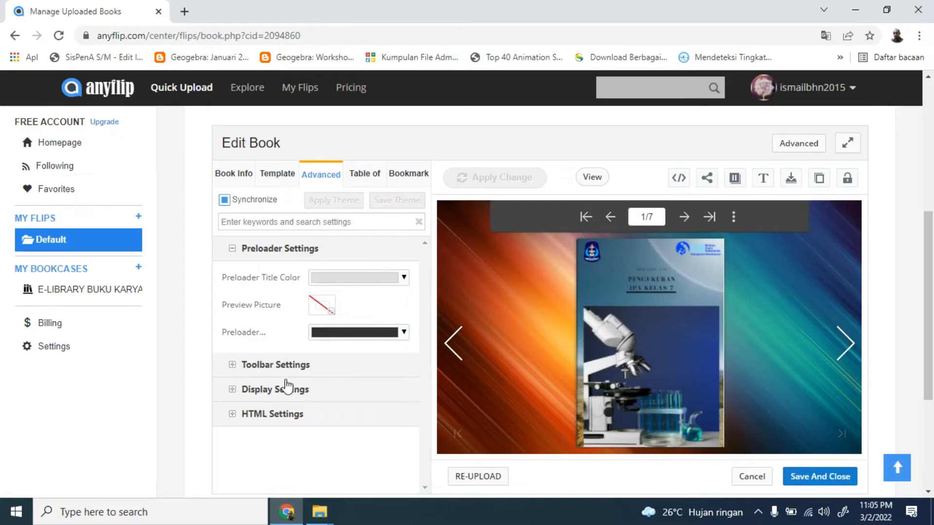
click(238, 372)
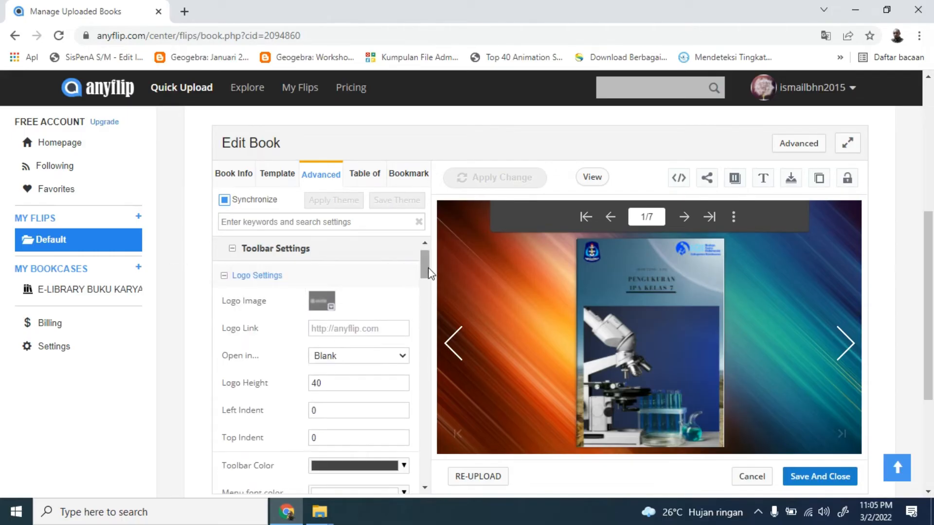
drag(428, 273, 423, 407)
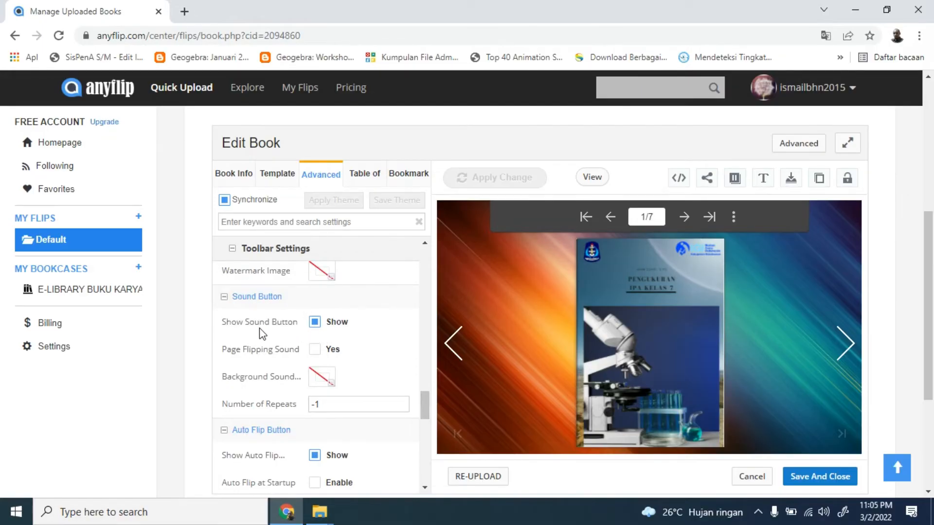
click(315, 322)
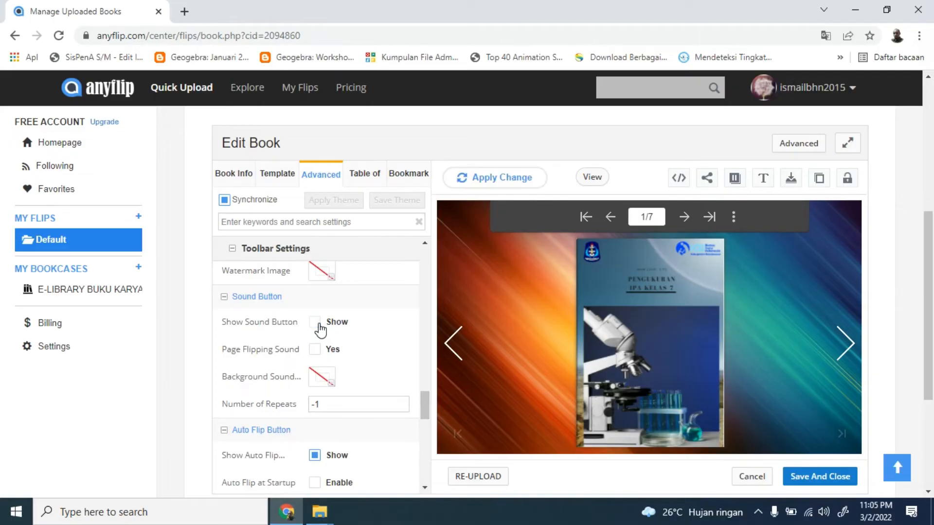
click(318, 324)
click(319, 353)
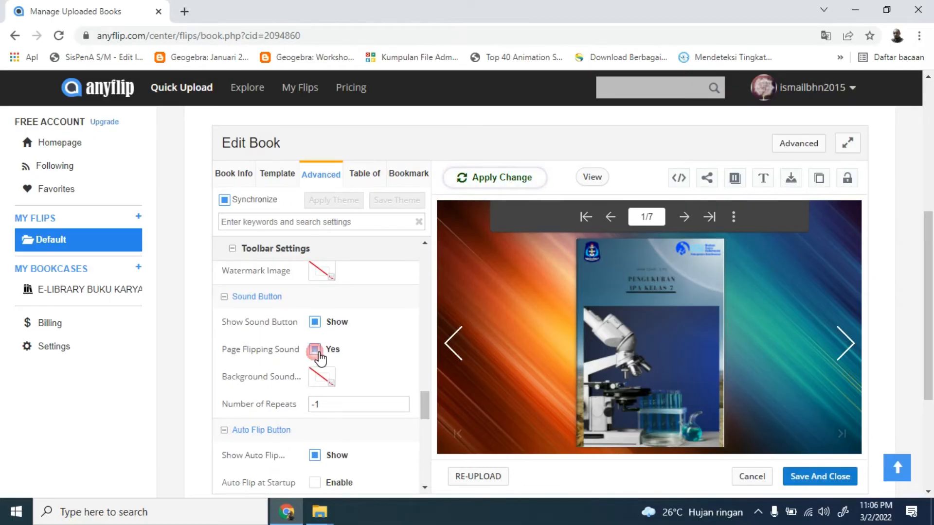
Leave the PENGUKURAN book's background sound empty, then save and close the book
click(335, 390)
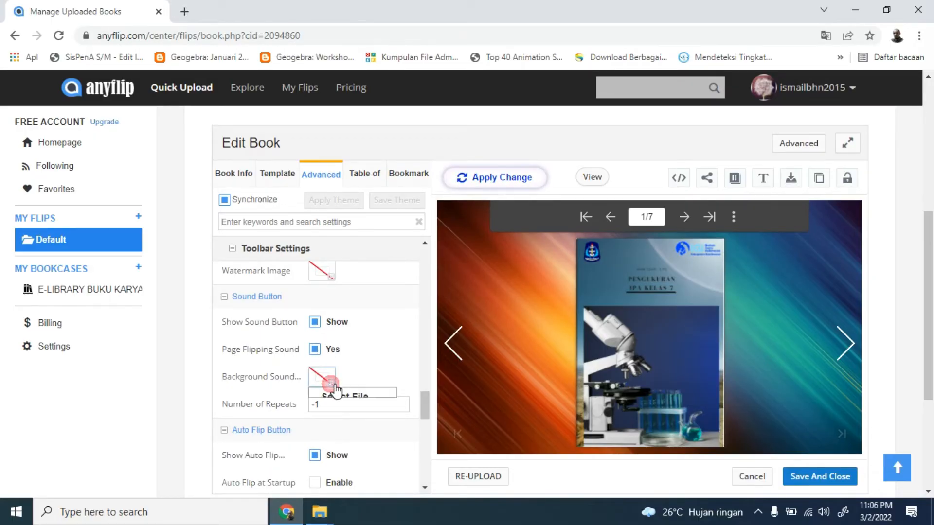
click(370, 368)
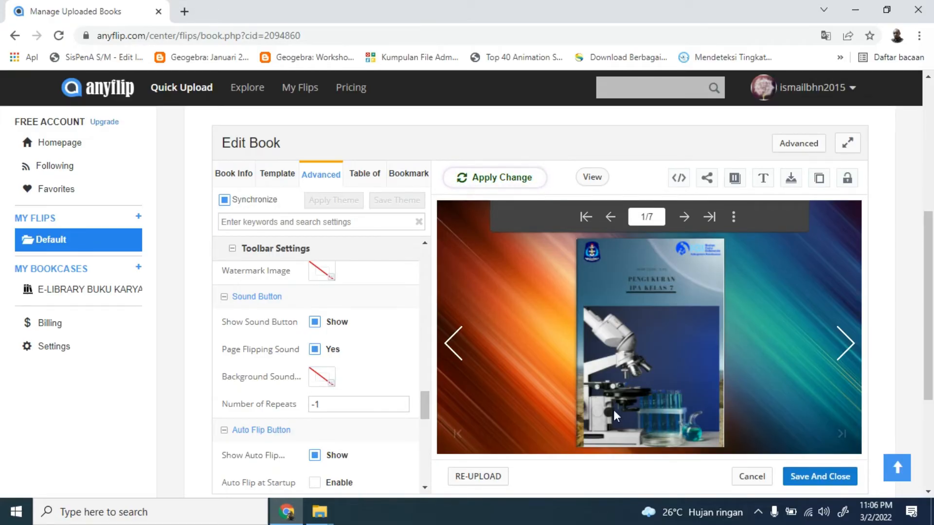
click(810, 473)
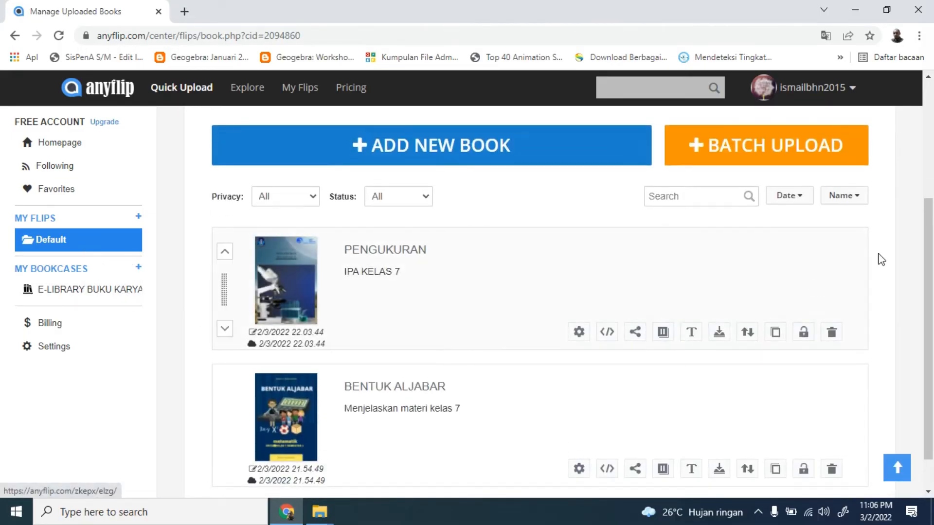
Add the PENGUKURAN book from the Default folder to the E-LIBRARY BUKU KARYA DIKLAT IGI BONDOWOSO bookcase and save it
scroll(910, 292, down, 2)
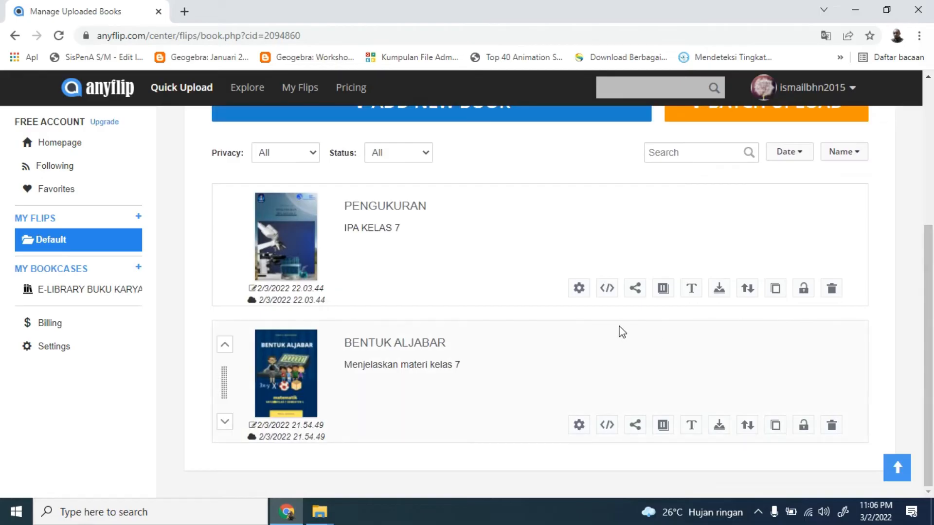
mouse_move(298, 355)
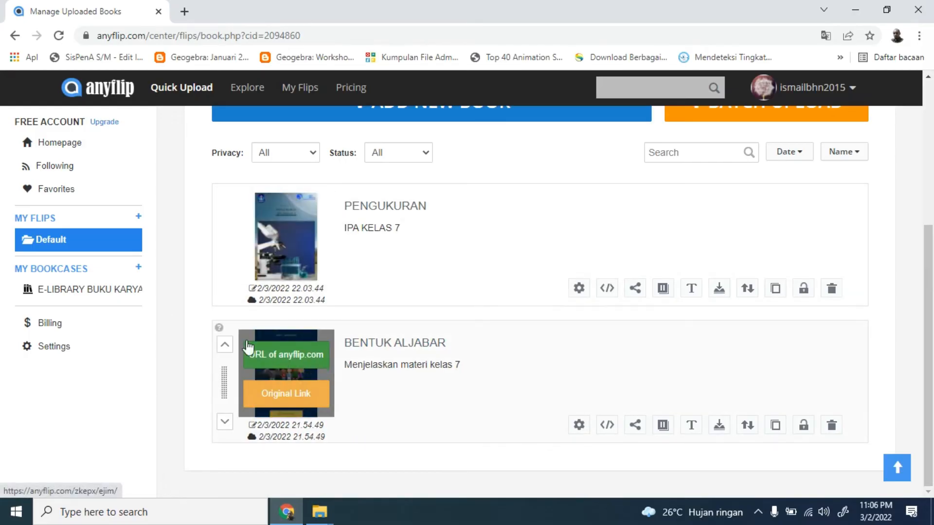
click(120, 293)
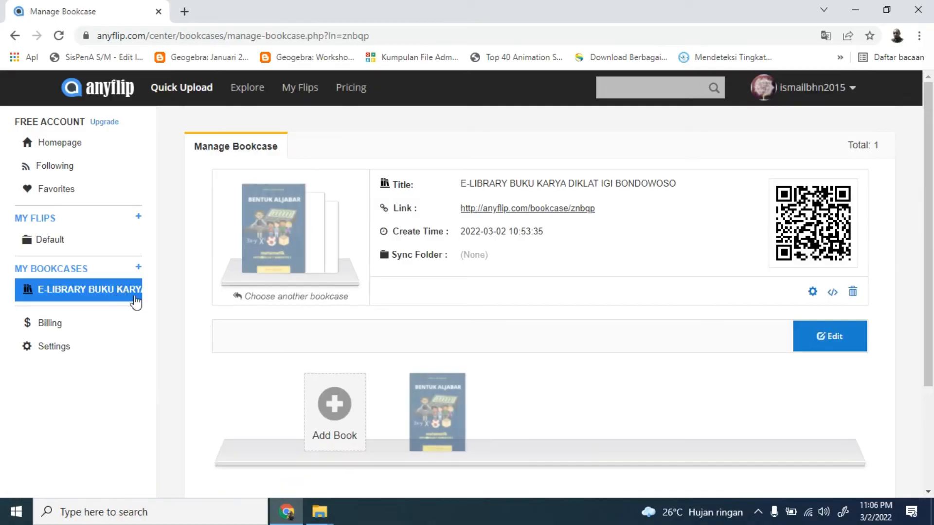
click(337, 407)
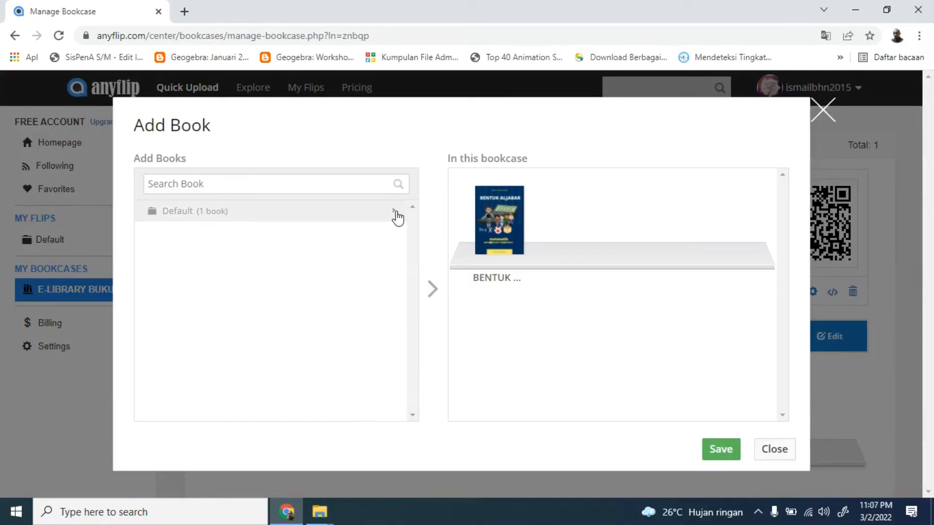
click(395, 213)
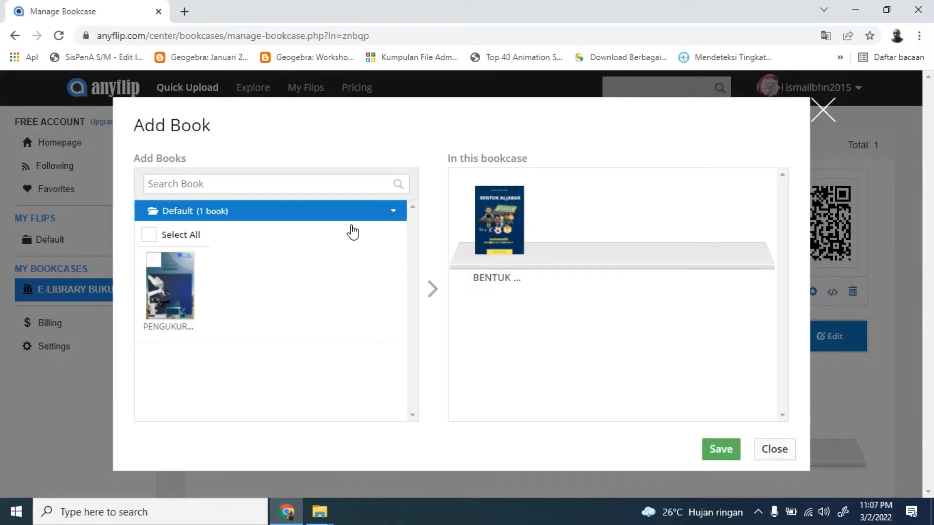
click(174, 301)
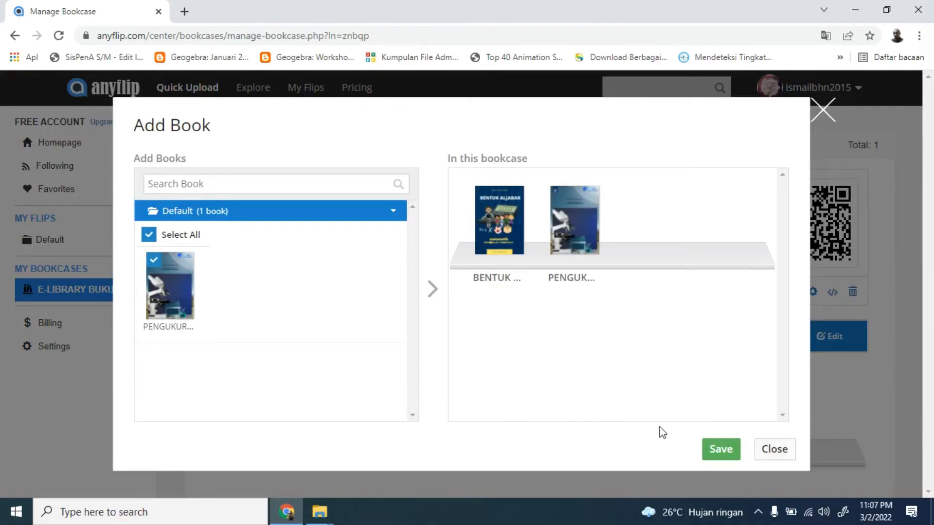
click(733, 450)
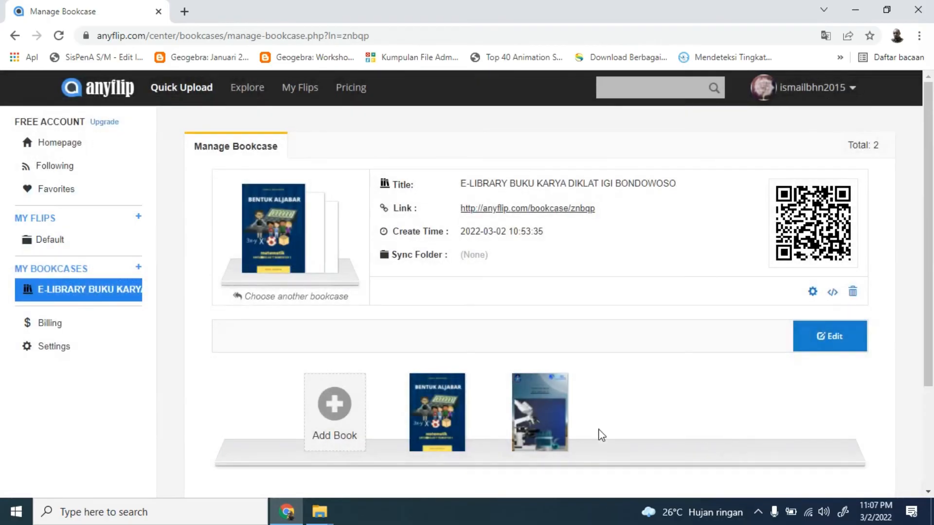
scroll(931, 362, down, 2)
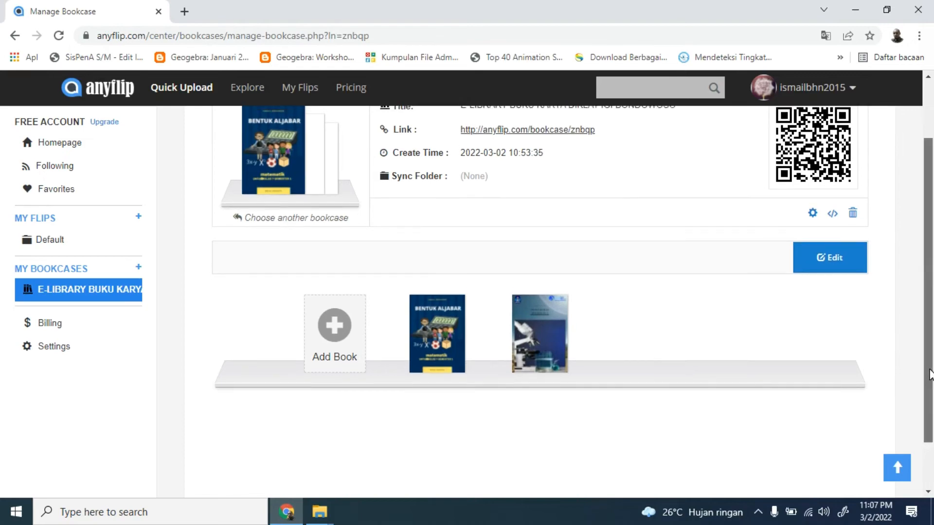
scroll(931, 337, up, 2)
scroll(931, 337, down, 1)
scroll(932, 330, up, 1)
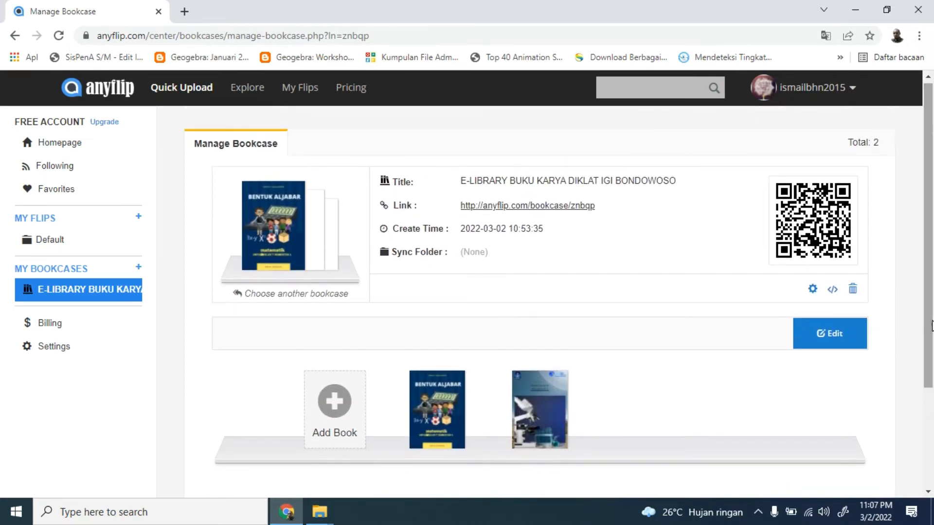
Add a new book to the Default folder by uploading the PDF Prakarya-FG 1
click(52, 240)
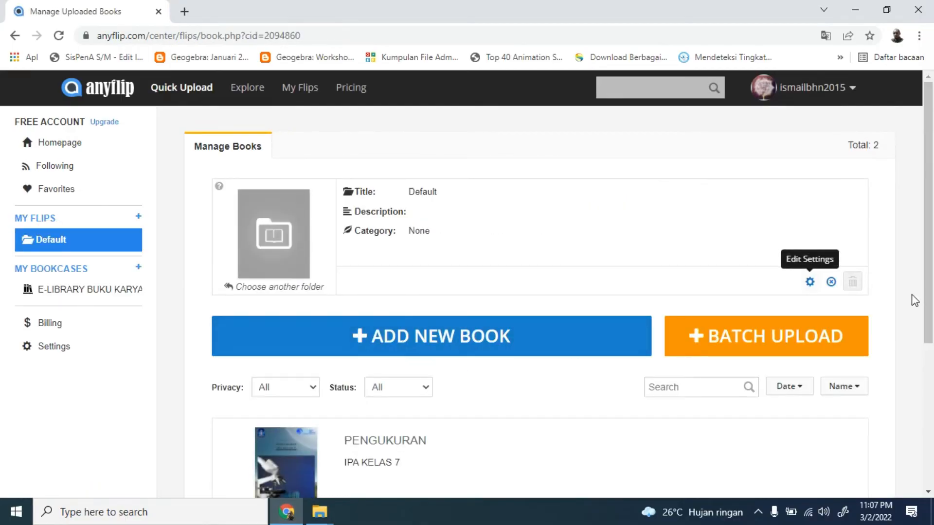
click(453, 350)
scroll(444, 348, down, 3)
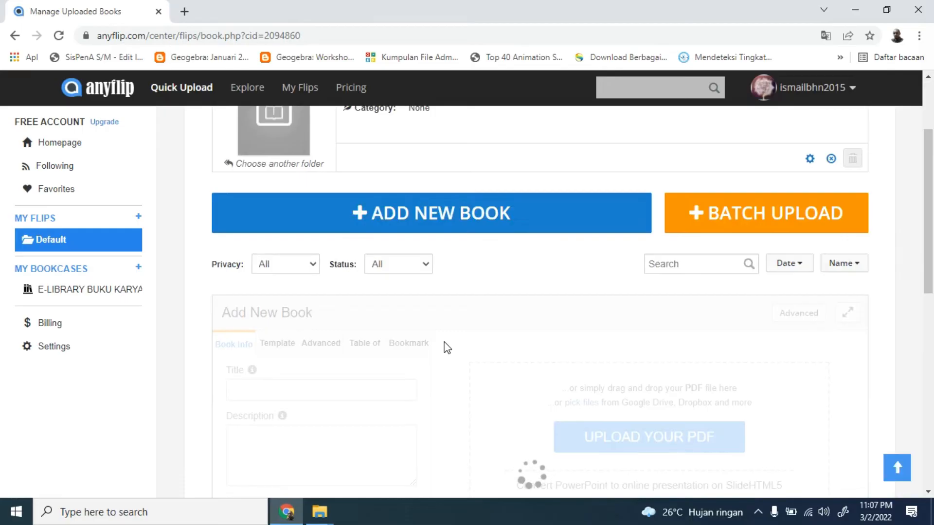
scroll(430, 330, down, 3)
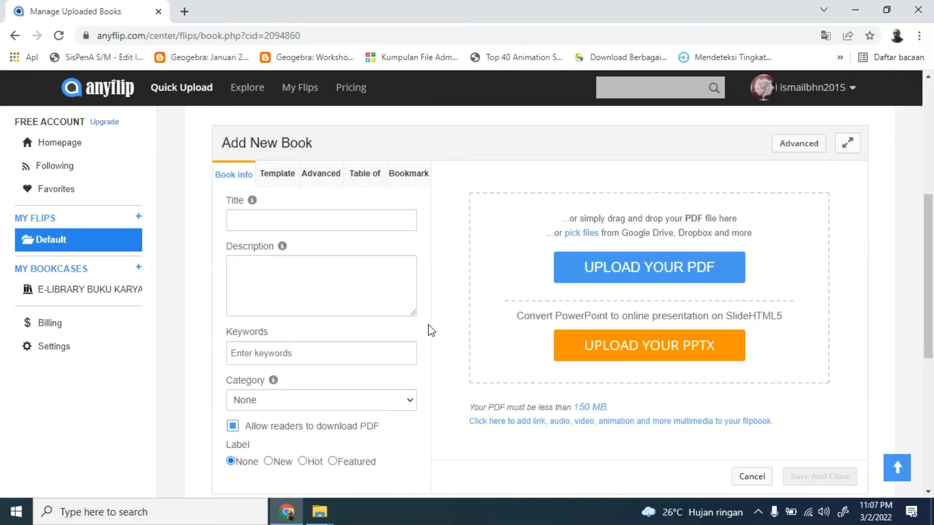
click(281, 219)
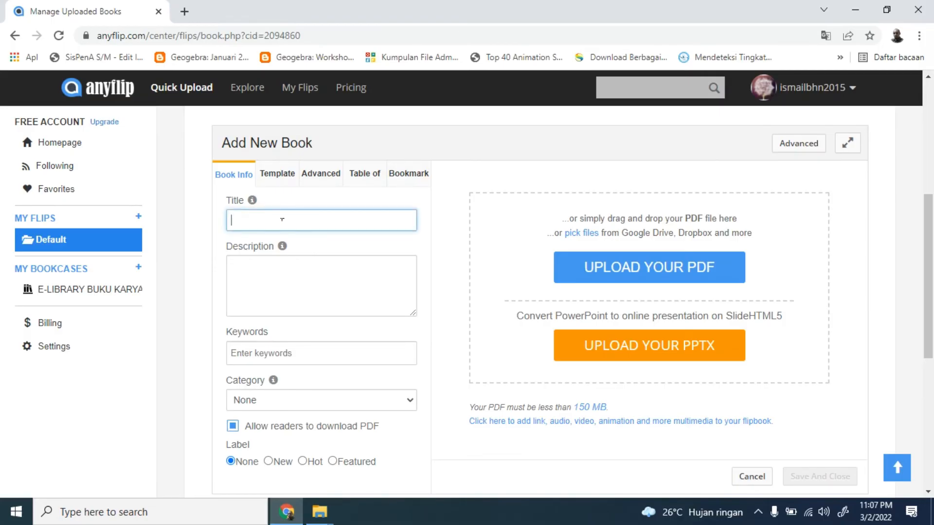
click(623, 274)
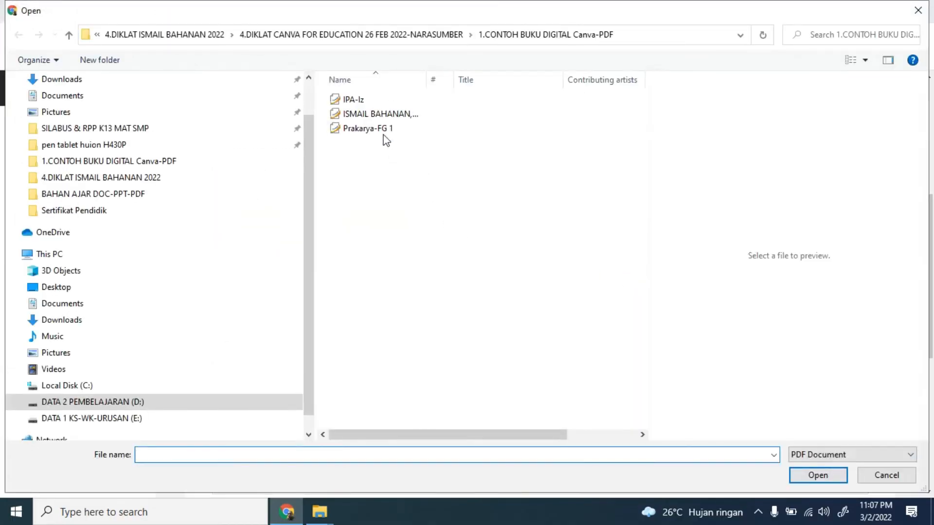
click(386, 129)
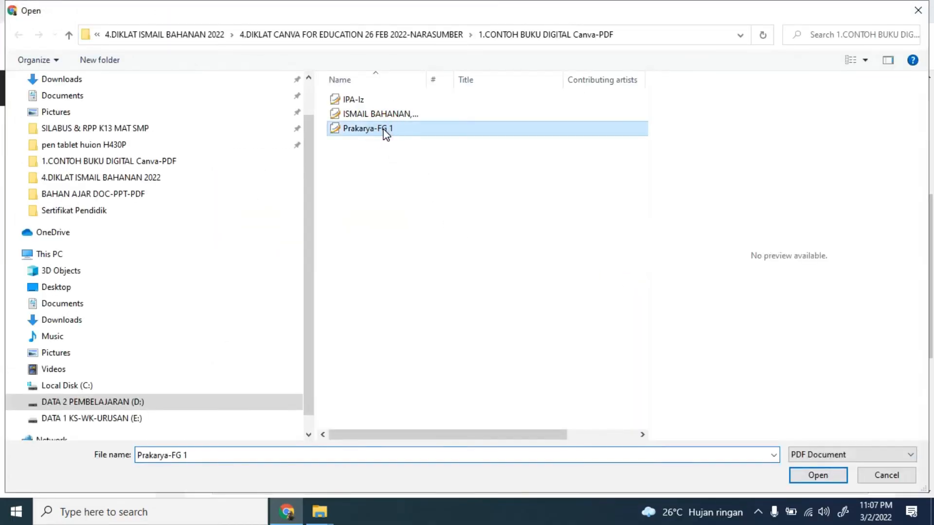
click(796, 473)
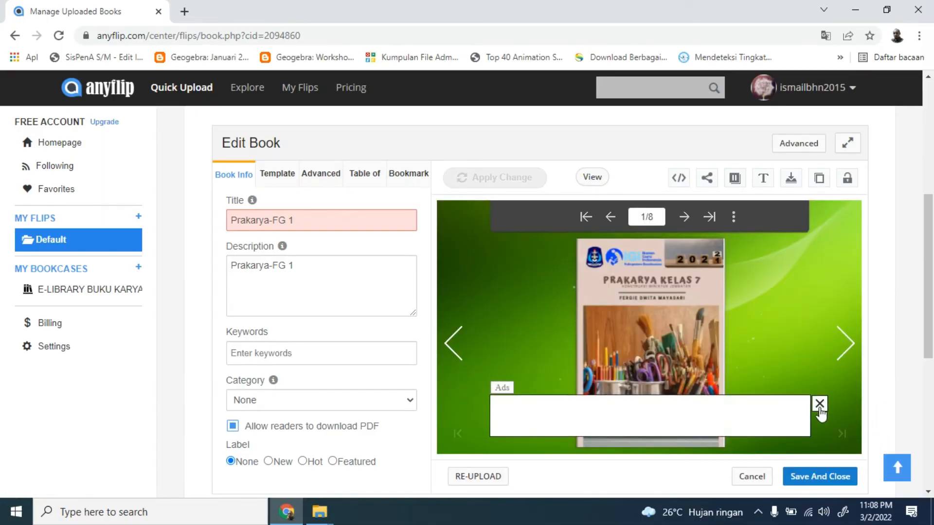
Dismiss the ad over the Prakarya-FG 1 preview and leaf through pages 2-5
click(820, 404)
click(843, 362)
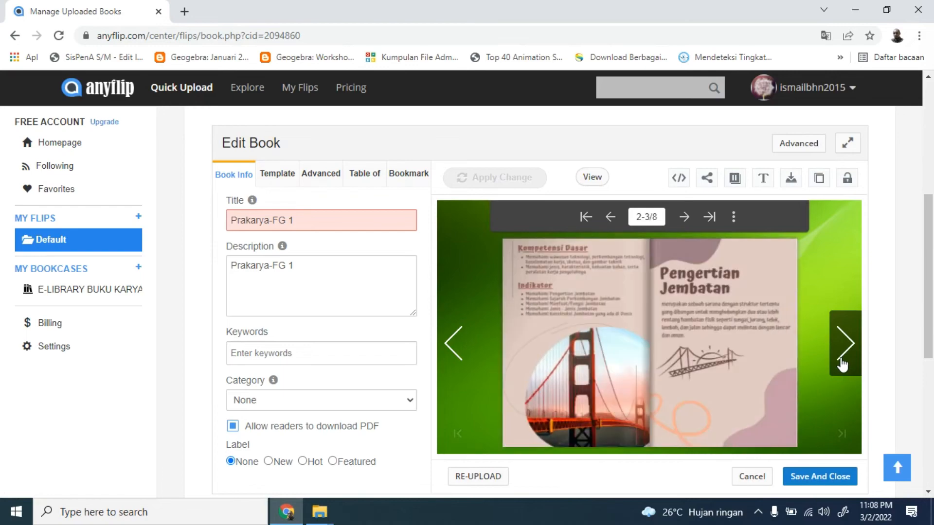
click(843, 364)
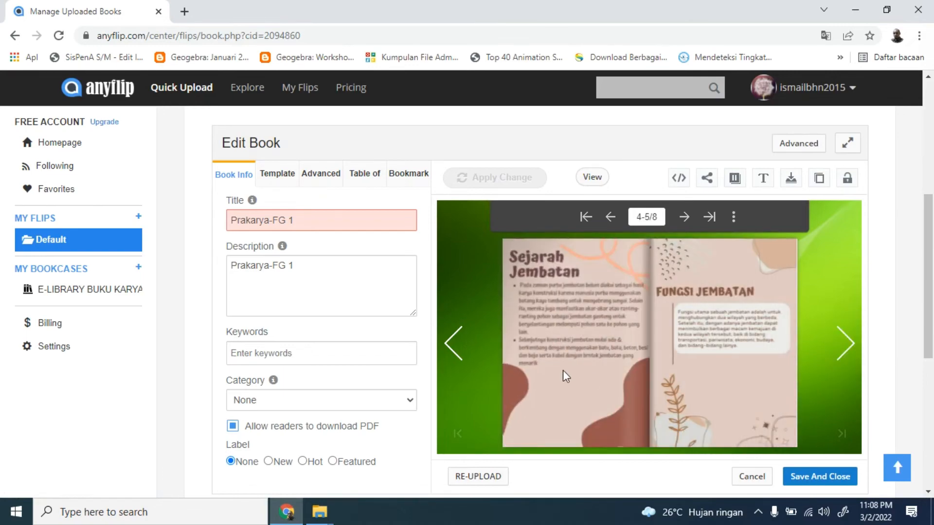
Enable the page flipping sound in the Prakarya-FG 1 book's toolbar settings
click(318, 176)
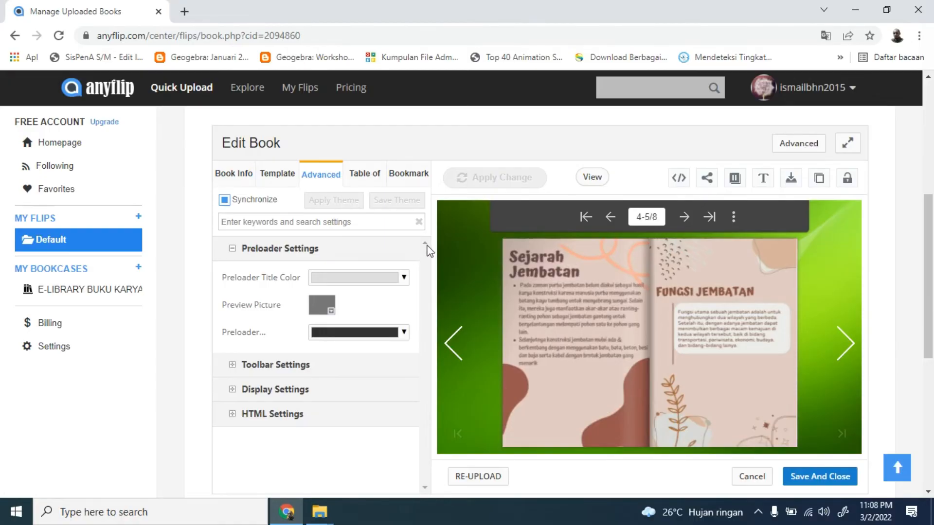
click(246, 366)
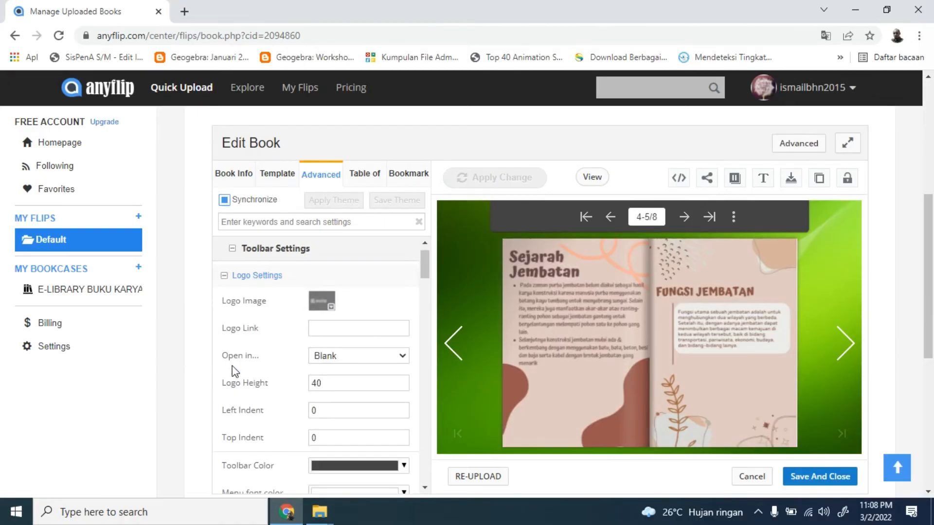
drag(427, 278, 425, 411)
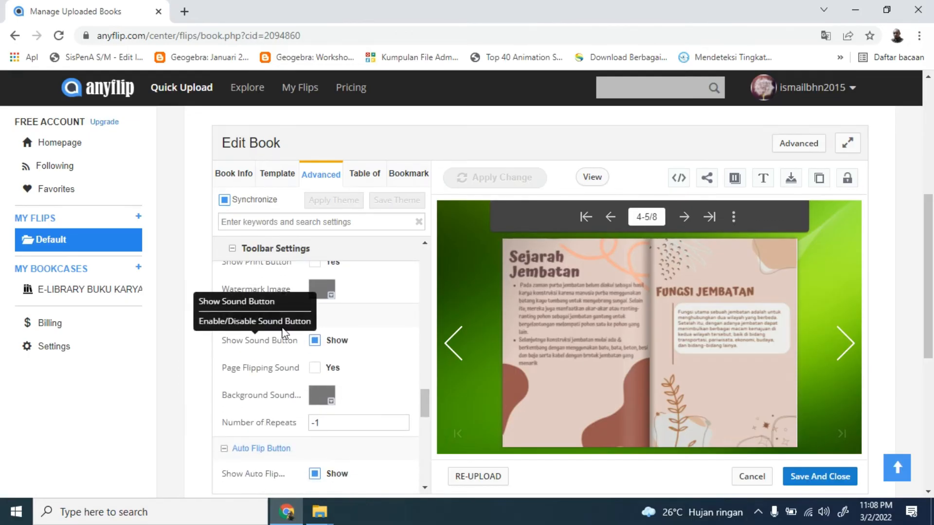
click(332, 371)
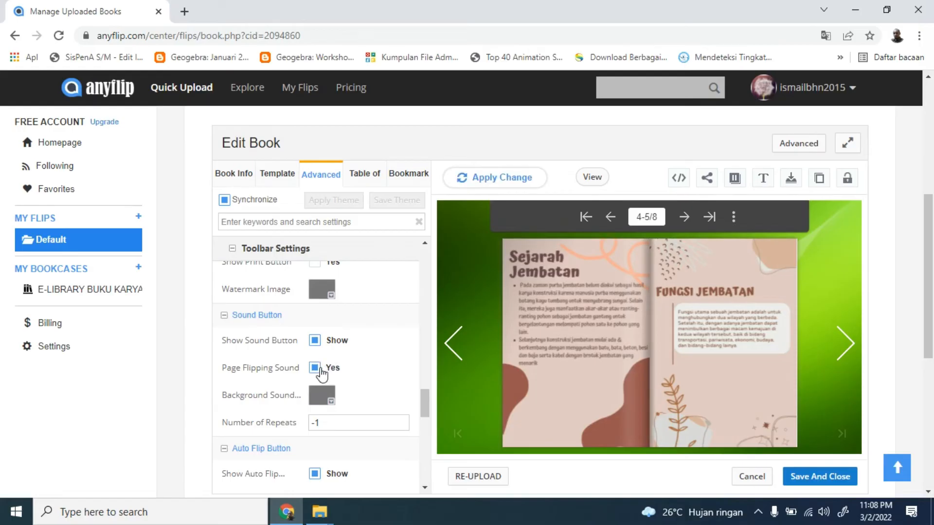
Set the Prakarya-FG 1 book's background sound to the MP3 file whose name ends in Mustafa(256k)
click(333, 401)
click(339, 417)
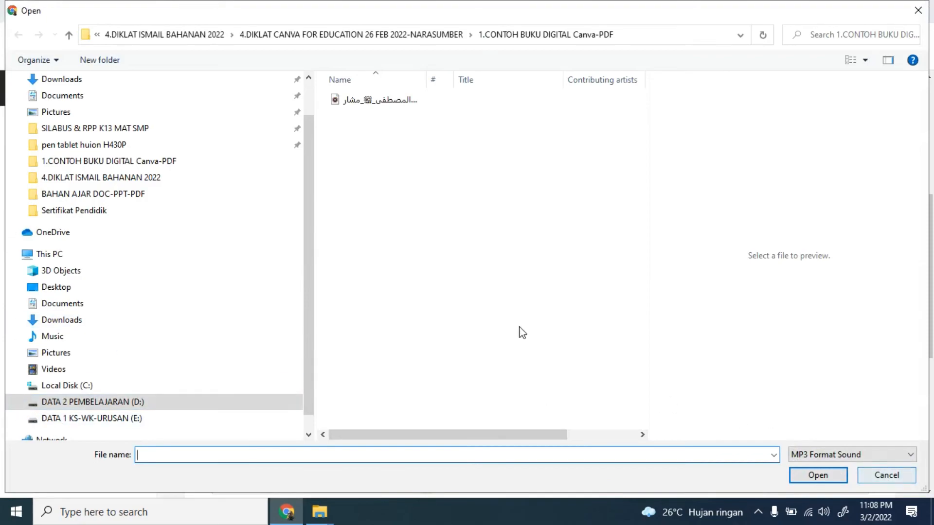
click(388, 101)
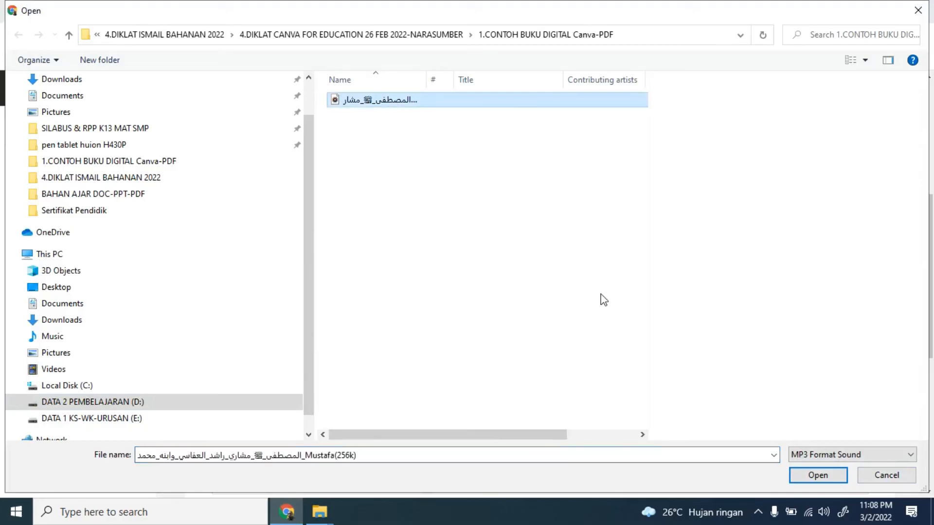
click(816, 474)
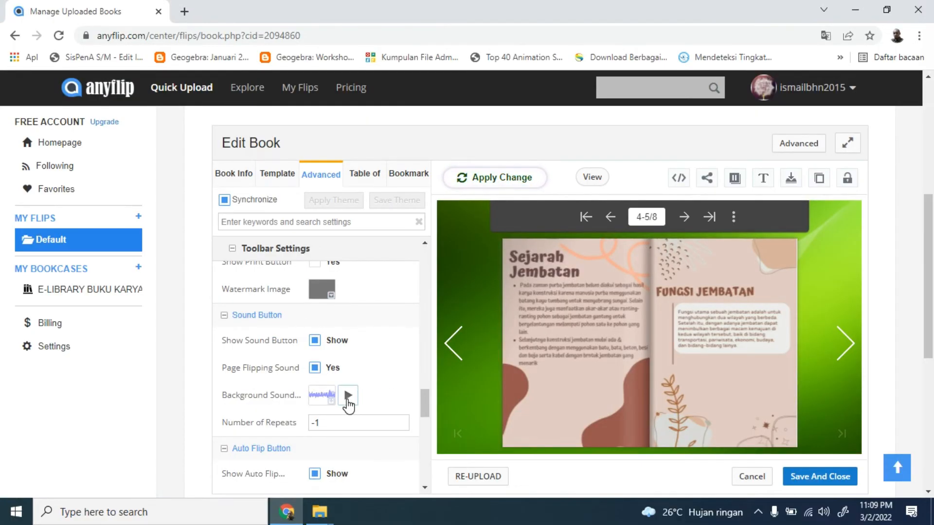
Play and pause the background sound to test it, then save and close the Prakarya-FG 1 book
click(348, 404)
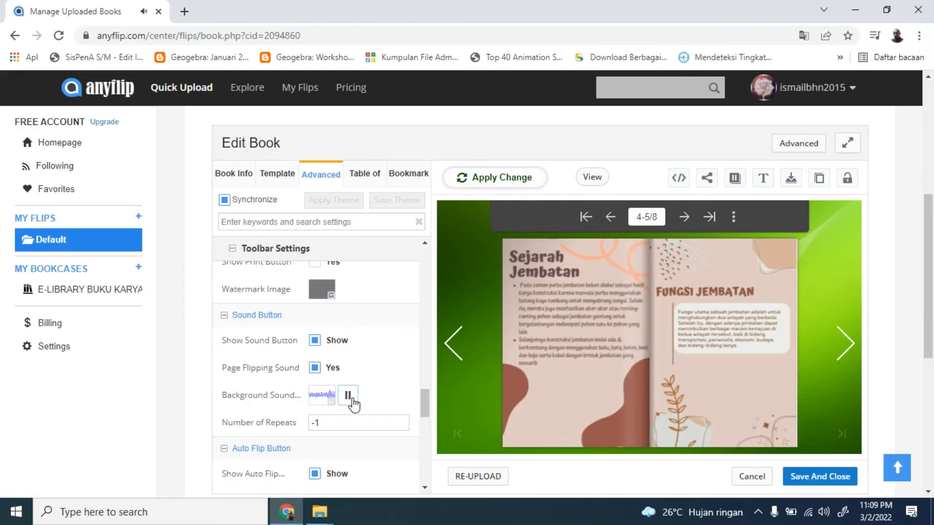
click(351, 400)
click(825, 482)
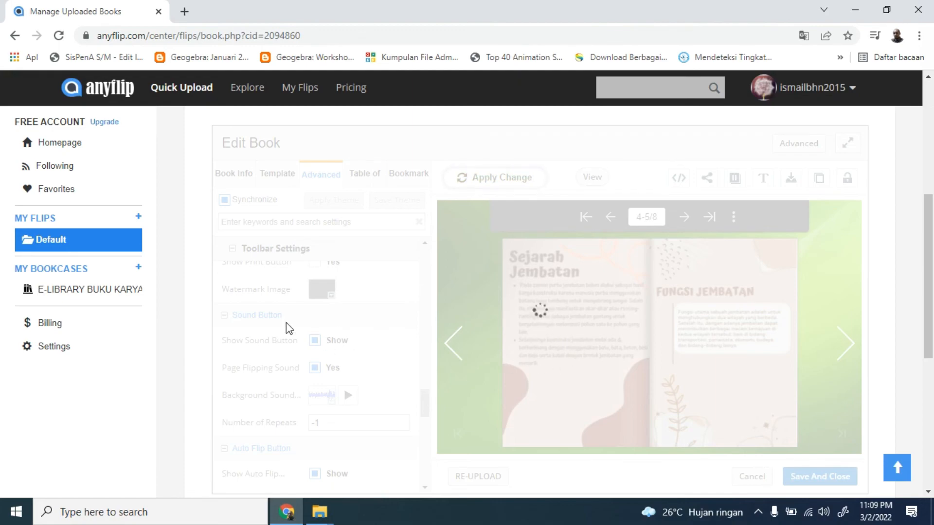
Add the Prakarya-FG 1 book from the Default folder to the E-LIBRARY BUKU KARYA DIKLAT IGI BONDOWOSO bookcase and save
click(85, 250)
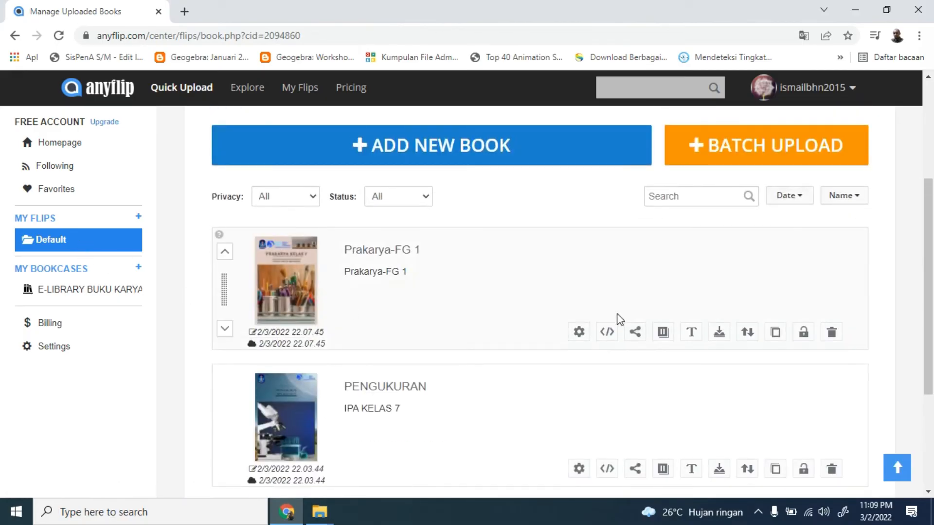
mouse_move(928, 288)
mouse_down()
mouse_move(929, 381)
mouse_move(928, 293)
mouse_up()
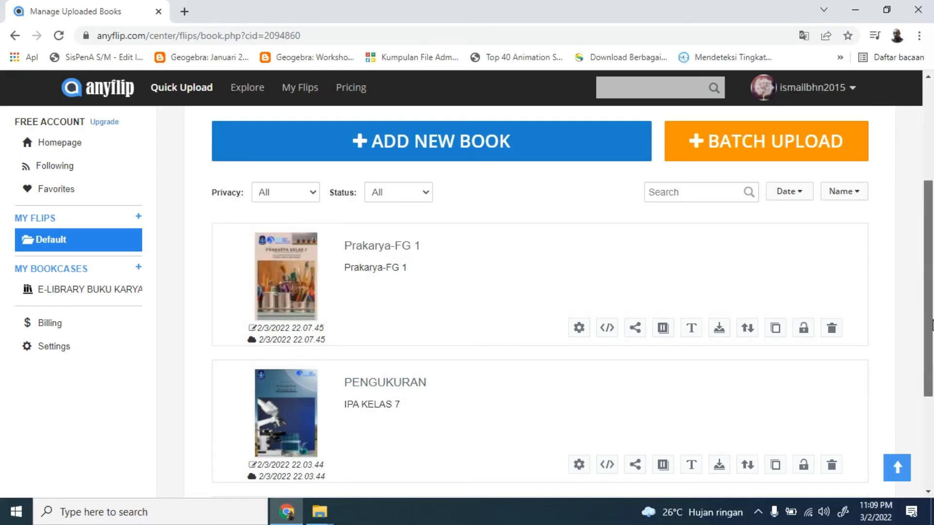
drag(932, 330, 932, 420)
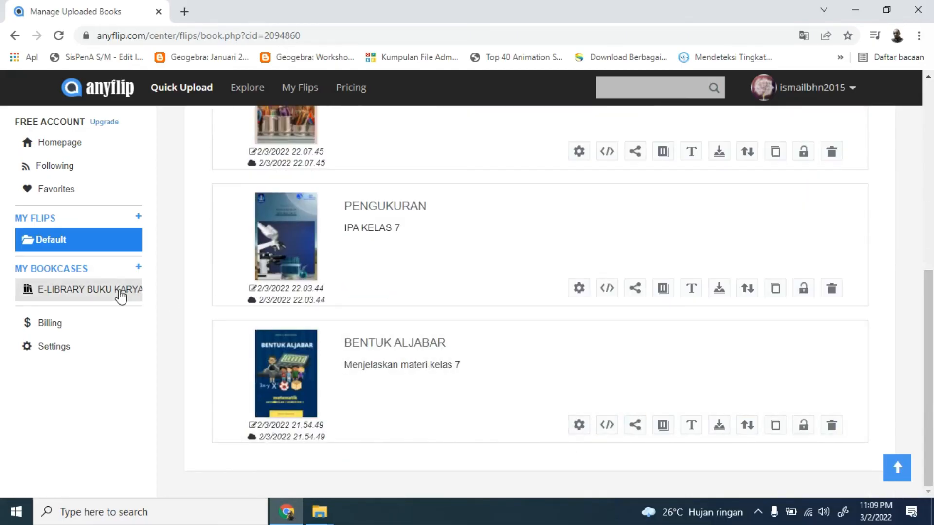
mouse_move(316, 267)
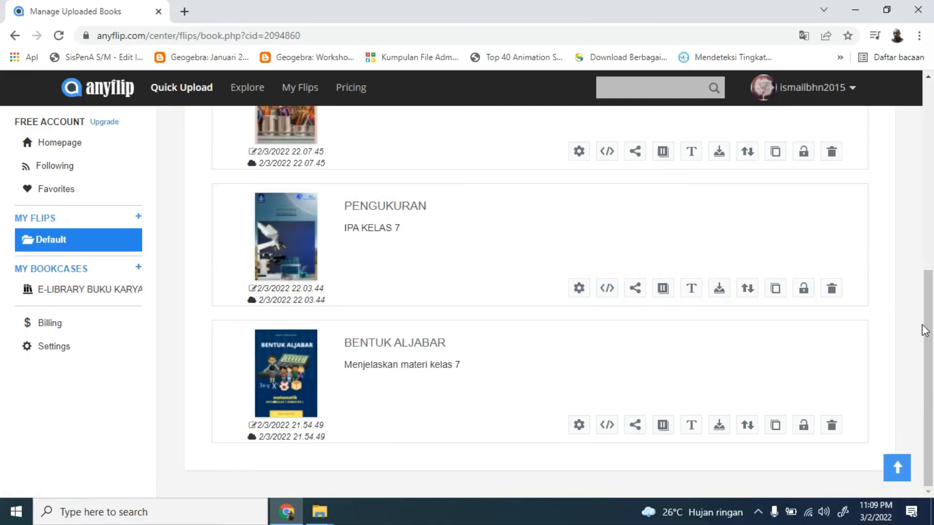
drag(929, 333, 929, 253)
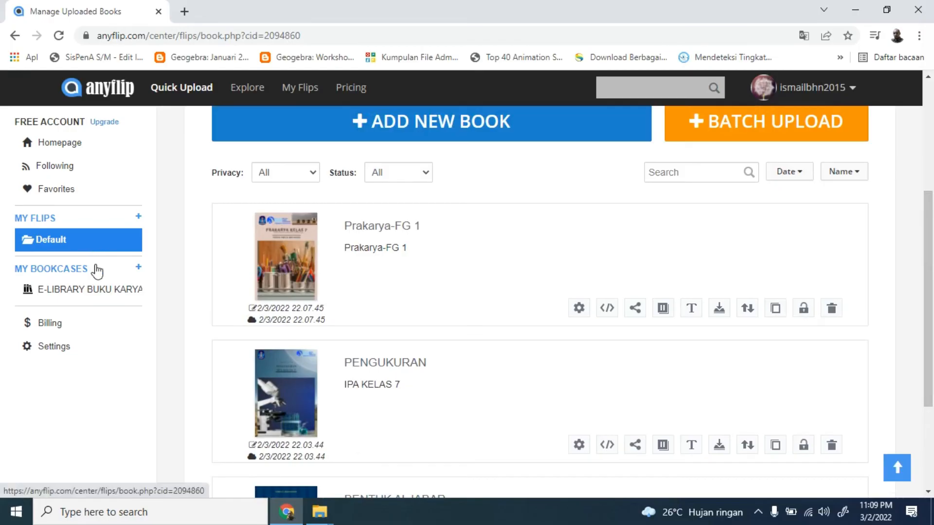
click(100, 294)
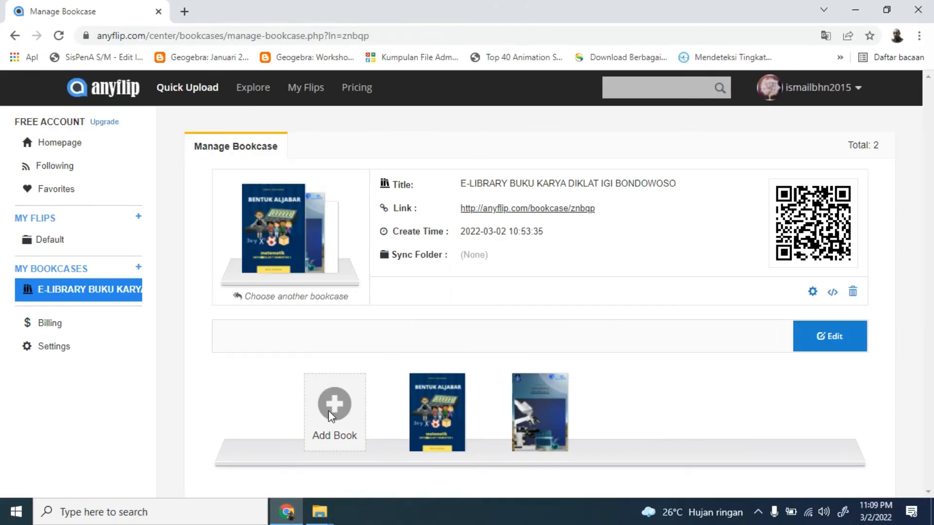
click(465, 302)
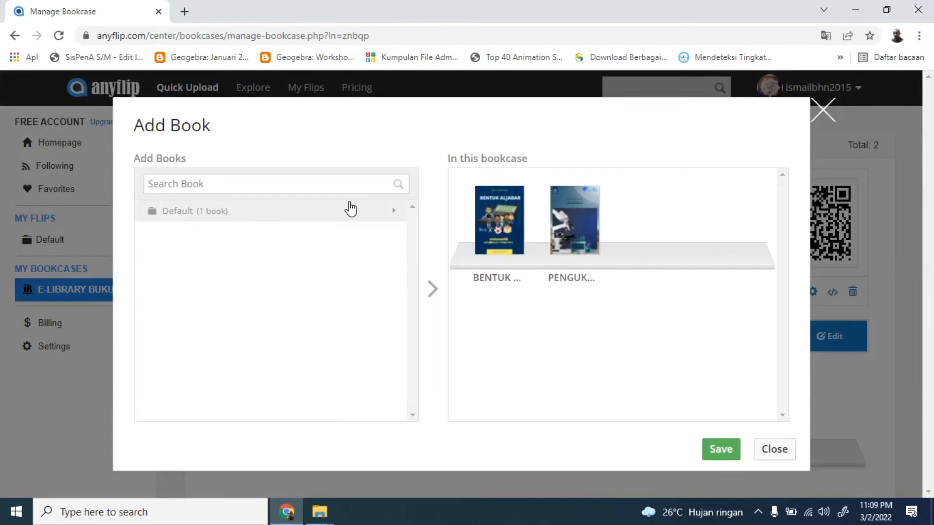
click(221, 222)
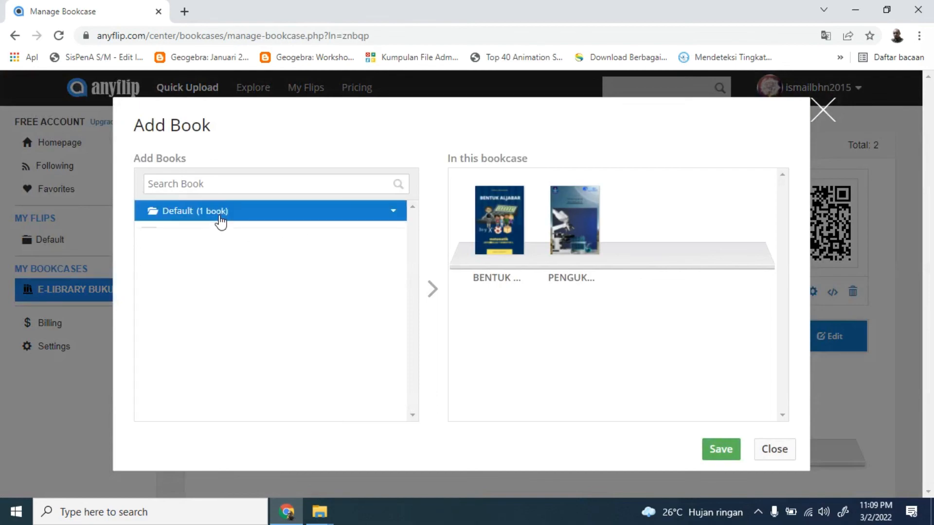
click(167, 303)
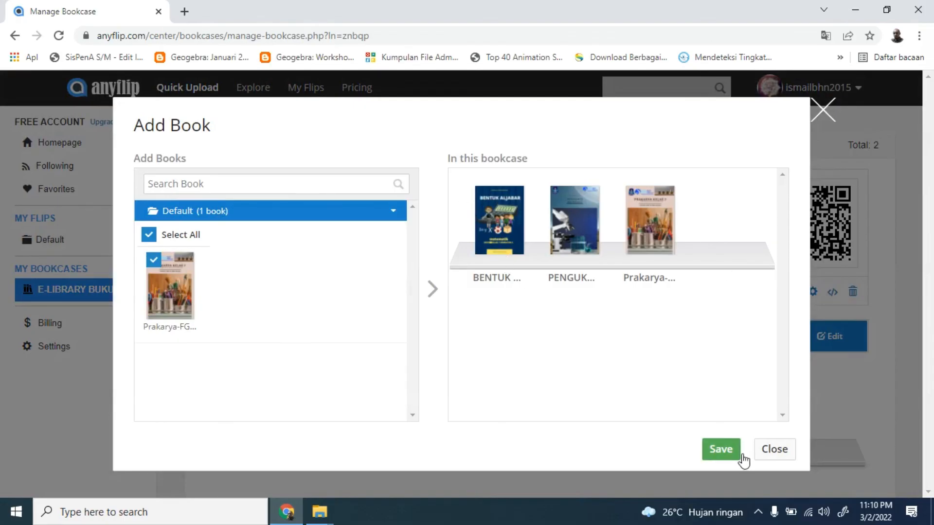
click(725, 448)
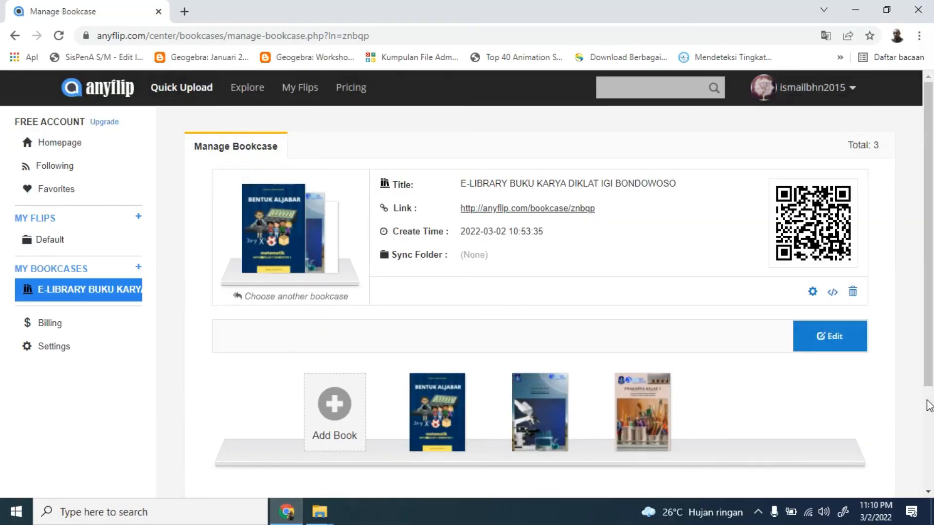
click(933, 391)
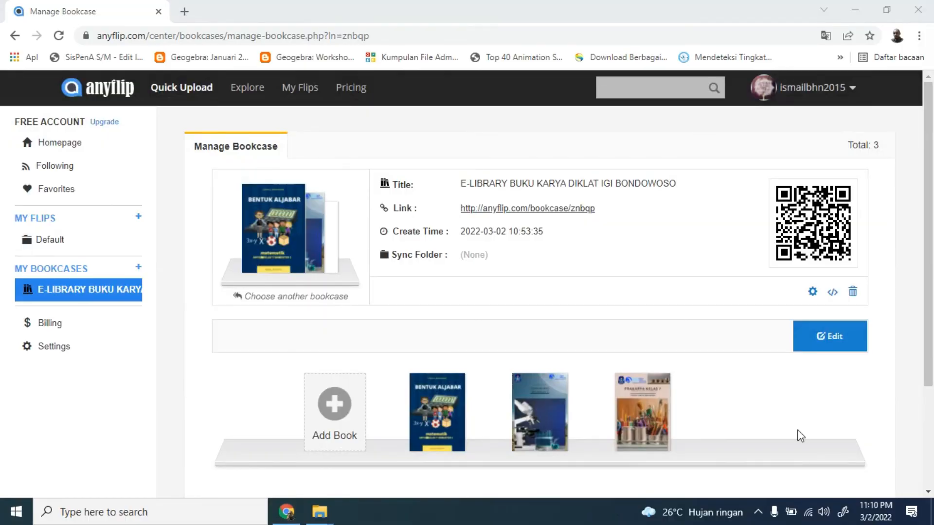
Copy the bookcase's link, open it in a new browser tab to check the shelf, and close that tab
click(931, 374)
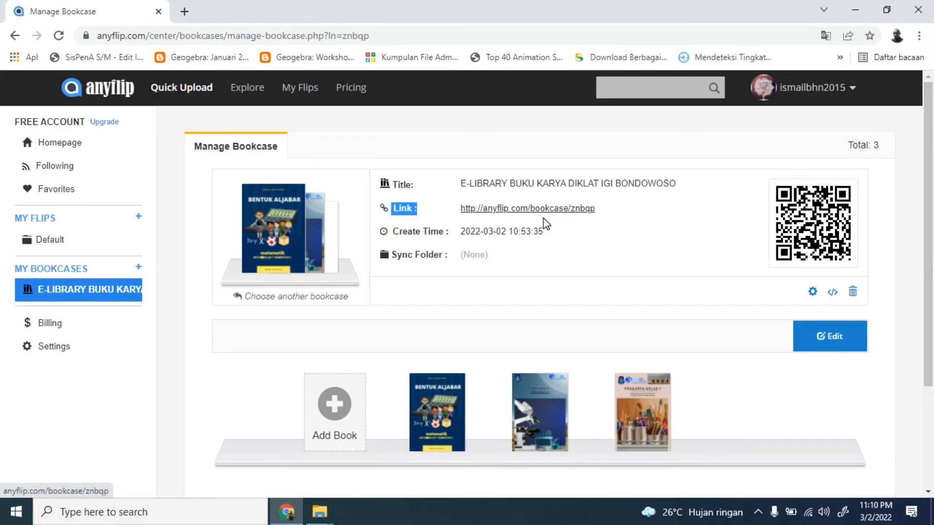
triple_click(600, 217)
key(ctrl+c)
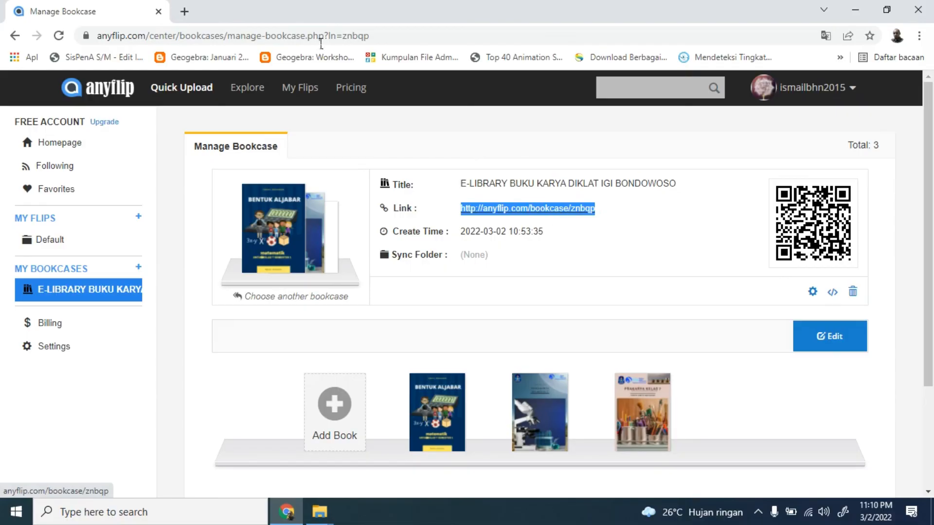
click(185, 12)
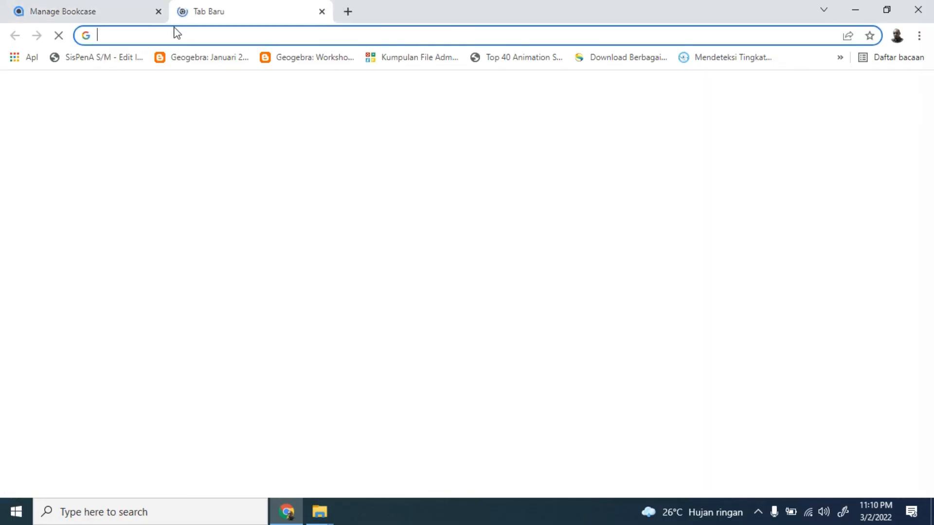
key(ctrl+v)
key(Return)
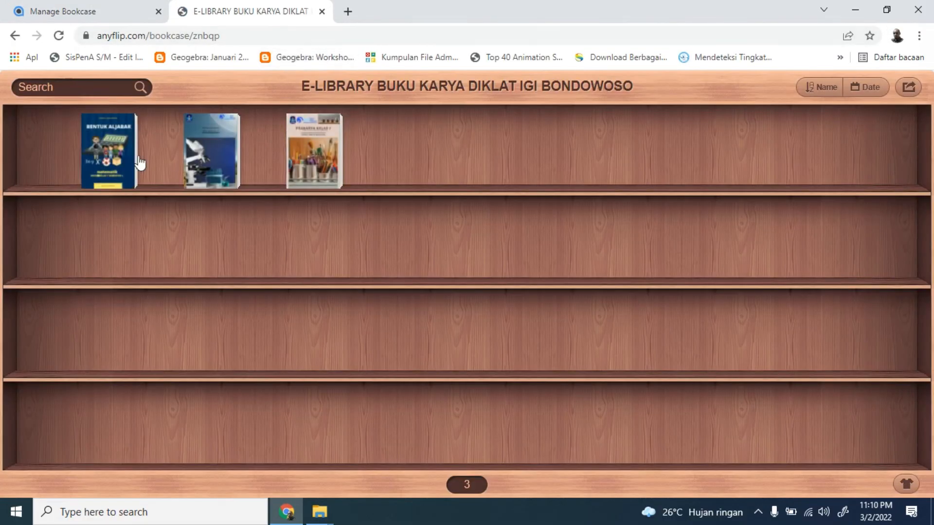
click(322, 12)
click(576, 282)
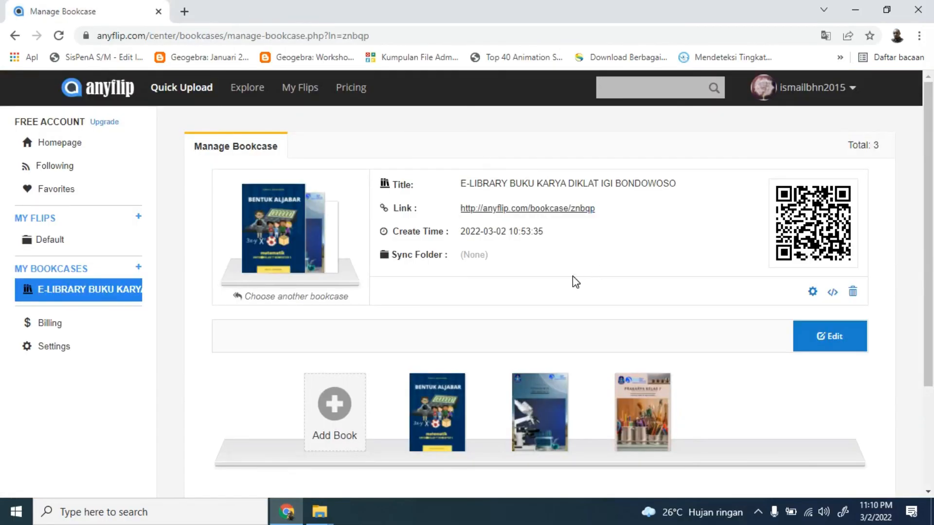
Open the public bookcase page from its link, view the Prakarya-FG 1 book and dismiss the ad
click(480, 214)
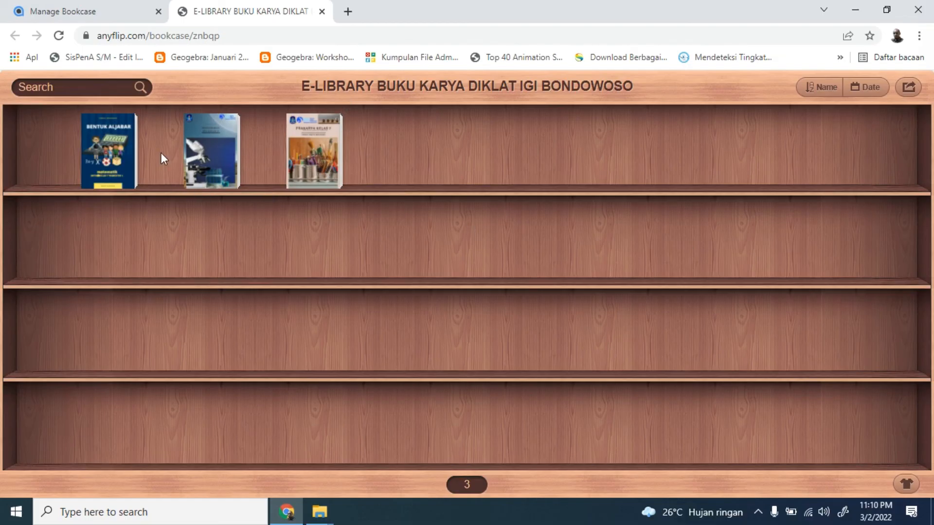
click(312, 151)
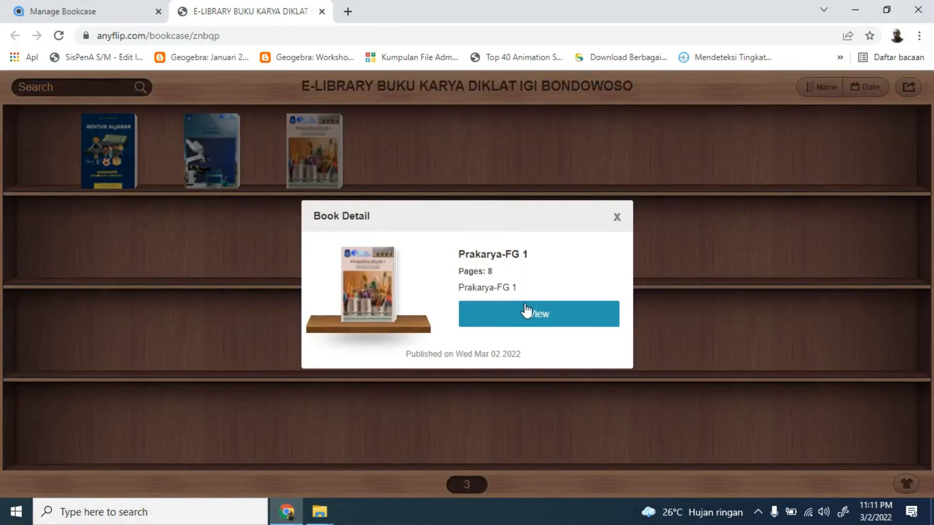
click(527, 308)
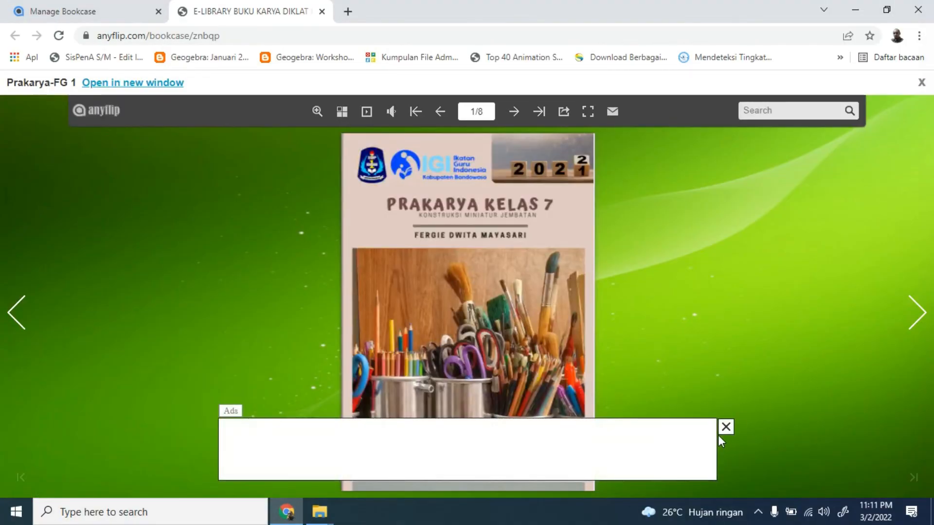
click(726, 427)
Leaf through the Prakarya-FG 1 flipbook to page 8 and back one spread, close it, and briefly reopen the public bookcase page
click(918, 324)
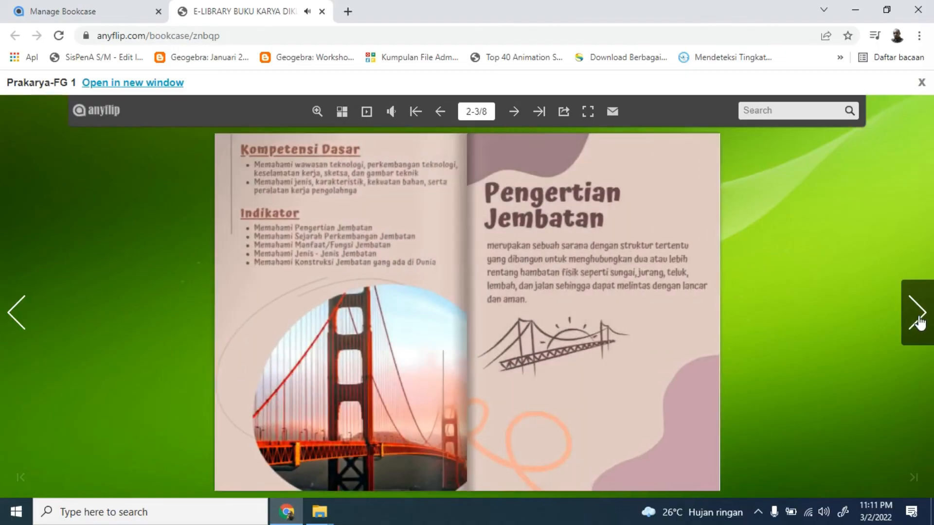
click(920, 323)
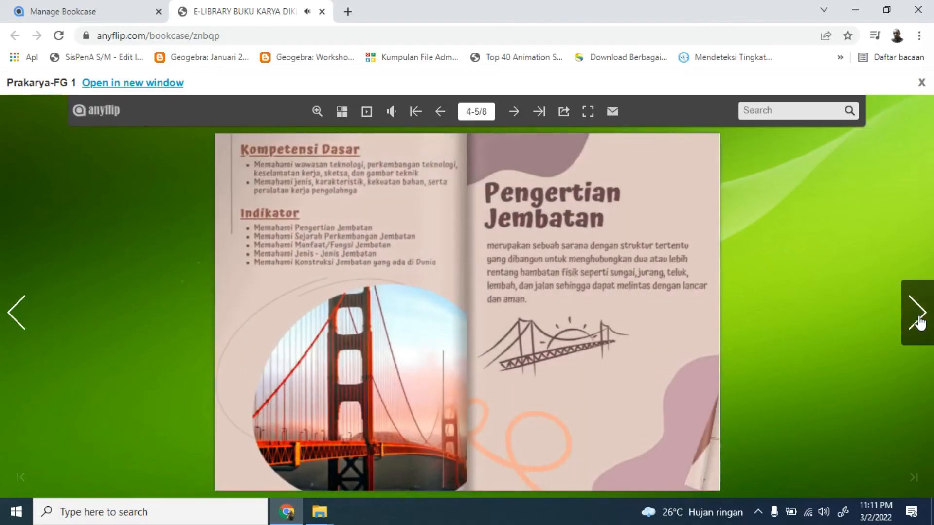
click(920, 324)
click(920, 323)
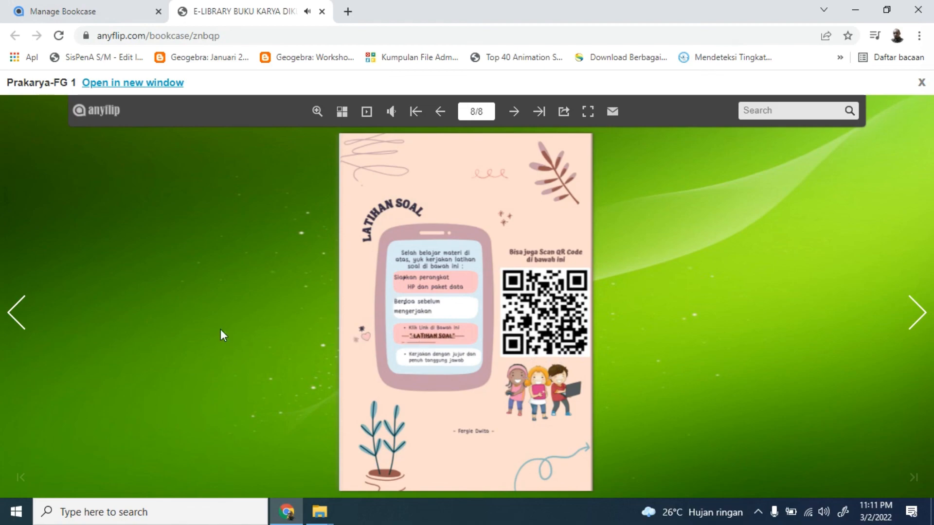
click(17, 312)
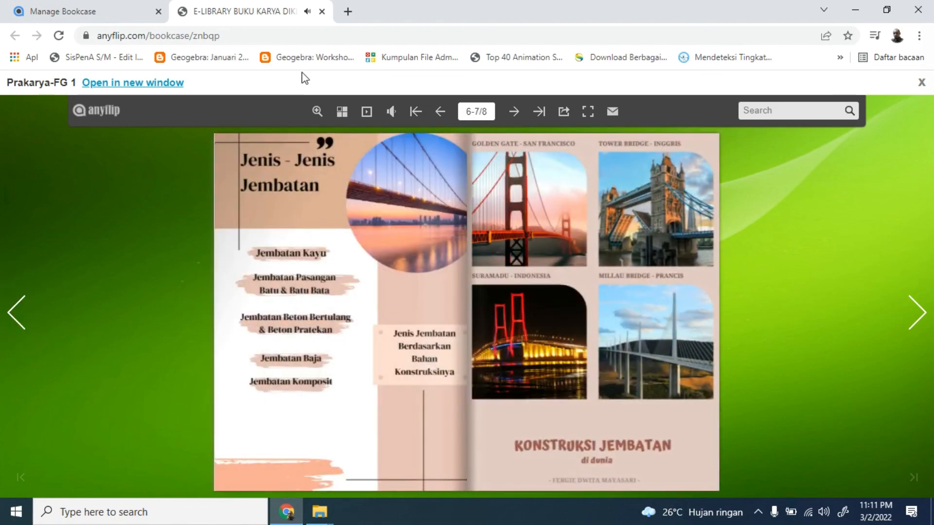
click(322, 12)
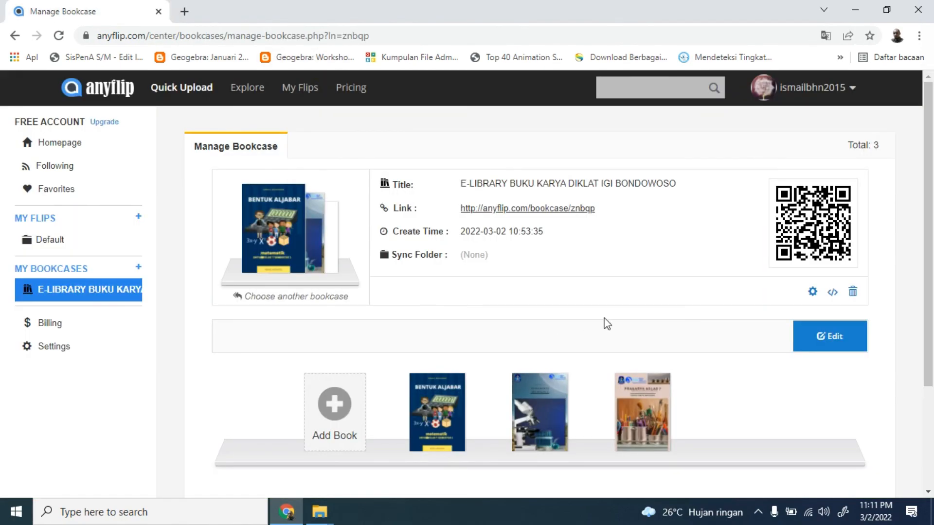
click(499, 211)
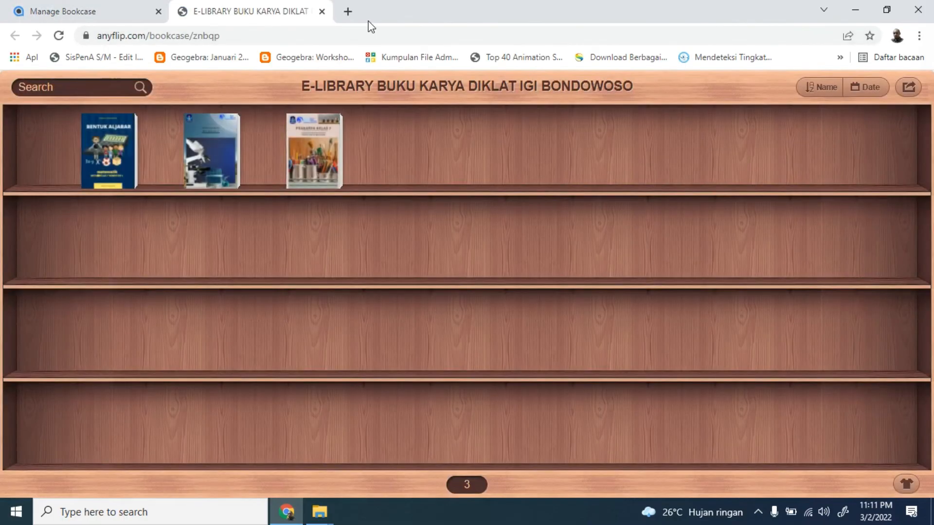
click(321, 11)
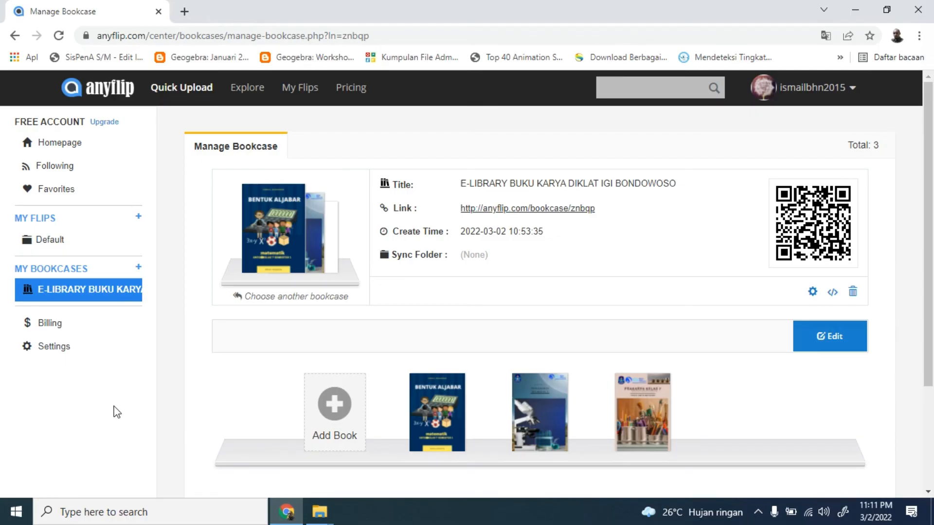